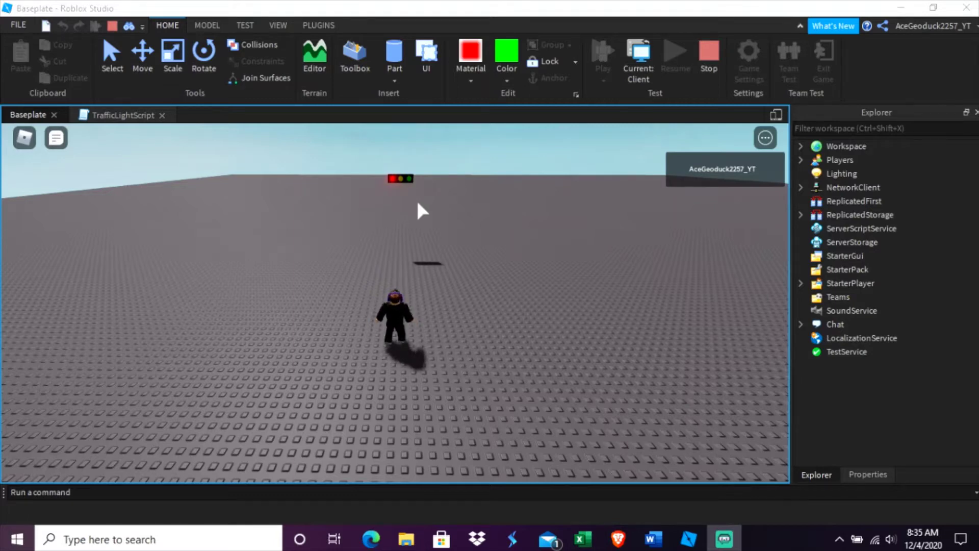
Step: Walk the character up to the traffic light to watch its lights change, and end the playtest
click(486, 228)
key(w)
right_drag(486, 227, 485, 228)
key(d)
key(s)
key(d)
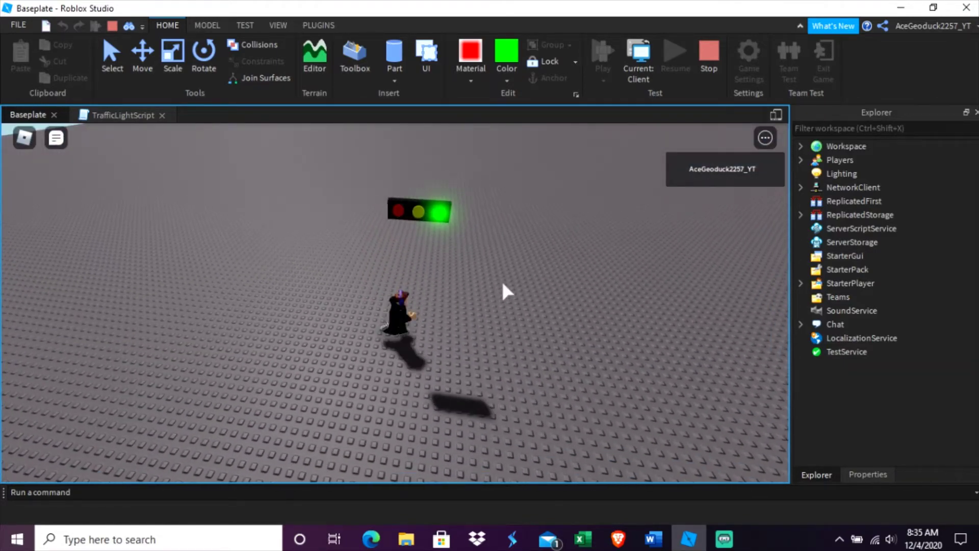
key(w)
right_drag(502, 284, 503, 284)
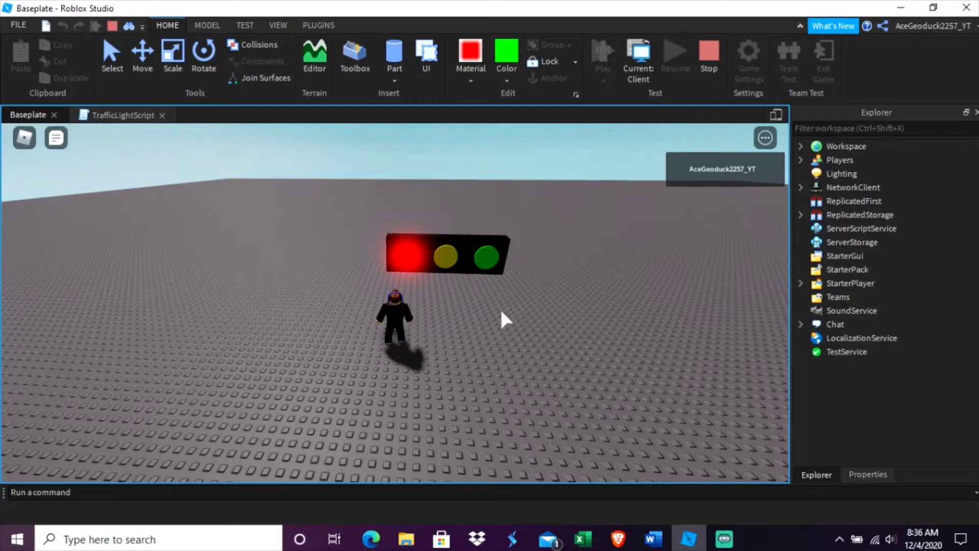
click(708, 56)
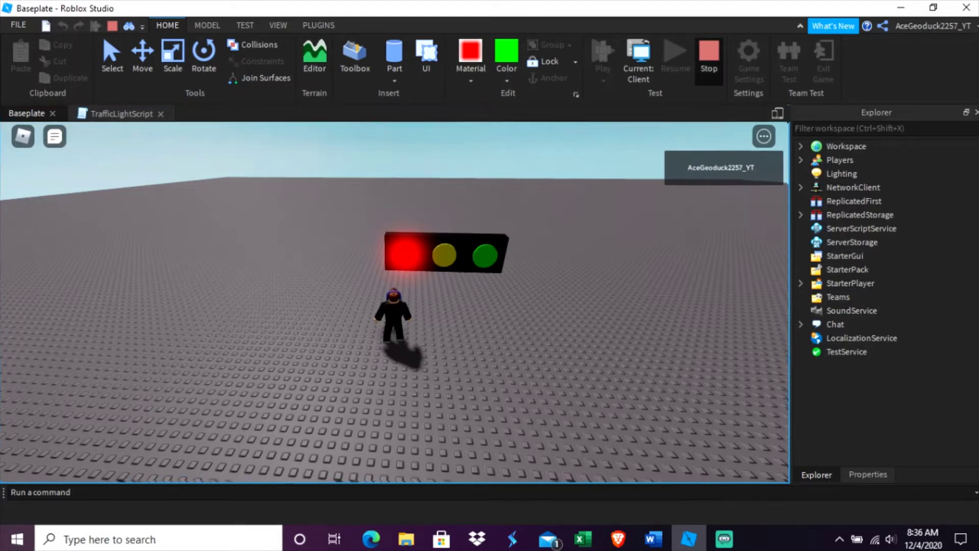
Step: Examine the existing traffic light model in the workspace from near and far
right_drag(395, 302, 372, 267)
scroll(395, 303, up, 5)
scroll(395, 302, down, 8)
scroll(395, 286, up, 4)
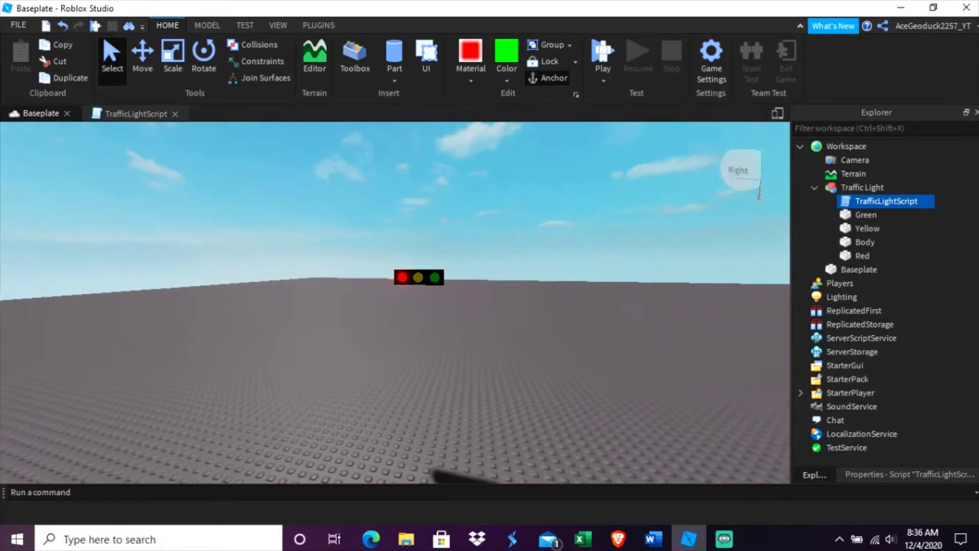
scroll(395, 302, up, 4)
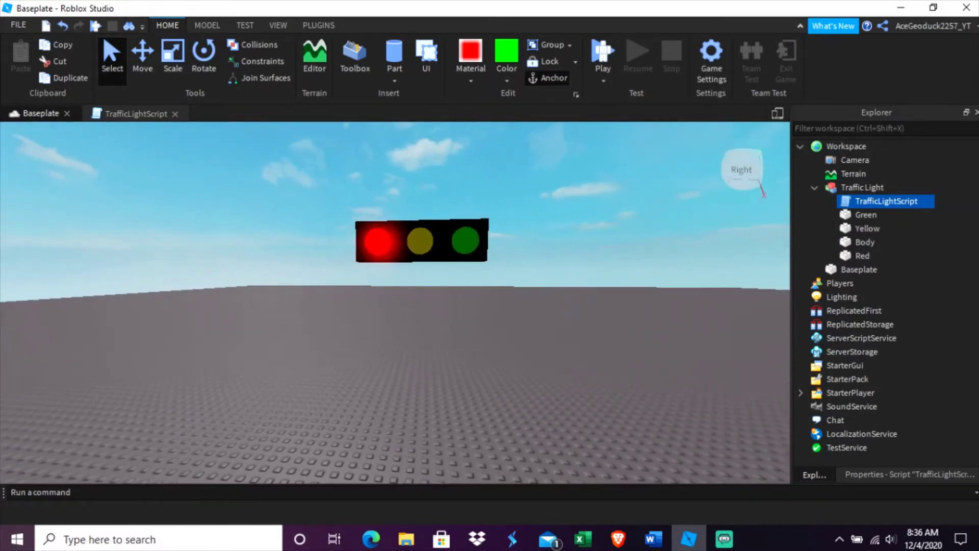
right_drag(396, 303, 640, 309)
scroll(395, 302, down, 8)
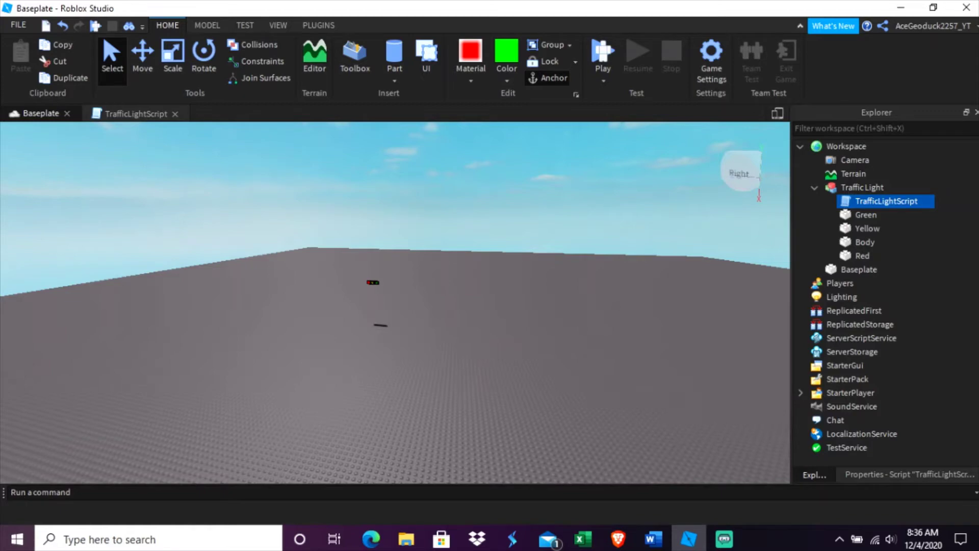
key(w)
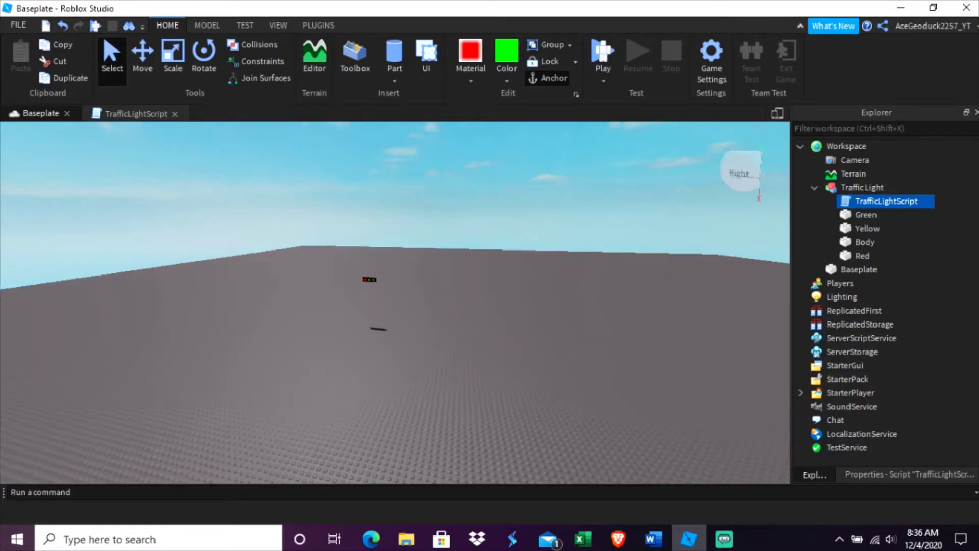
right_drag(395, 303, 538, 284)
key(s)
key(w)
Step: Set the material for new parts to Plastic and look through the available materials and colours
click(470, 77)
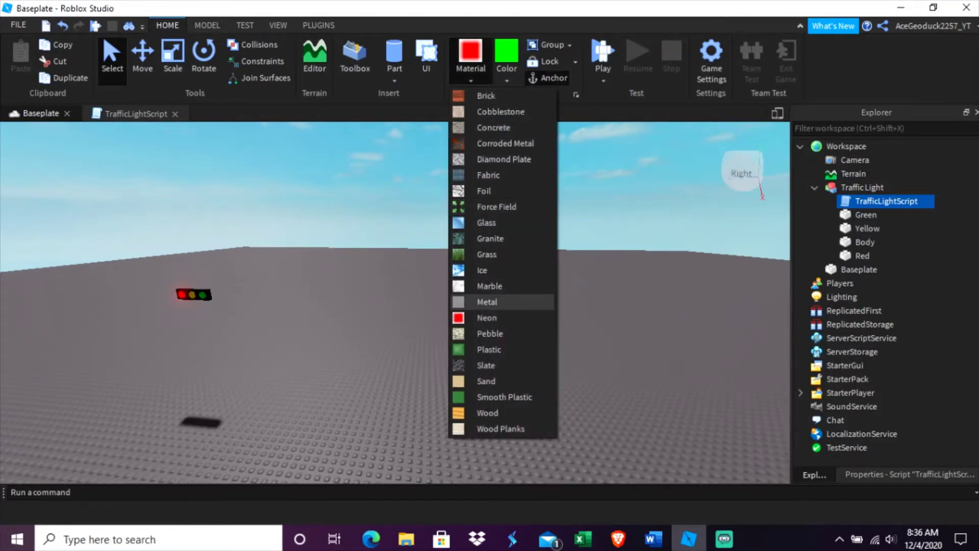
click(502, 349)
right_drag(502, 349, 510, 380)
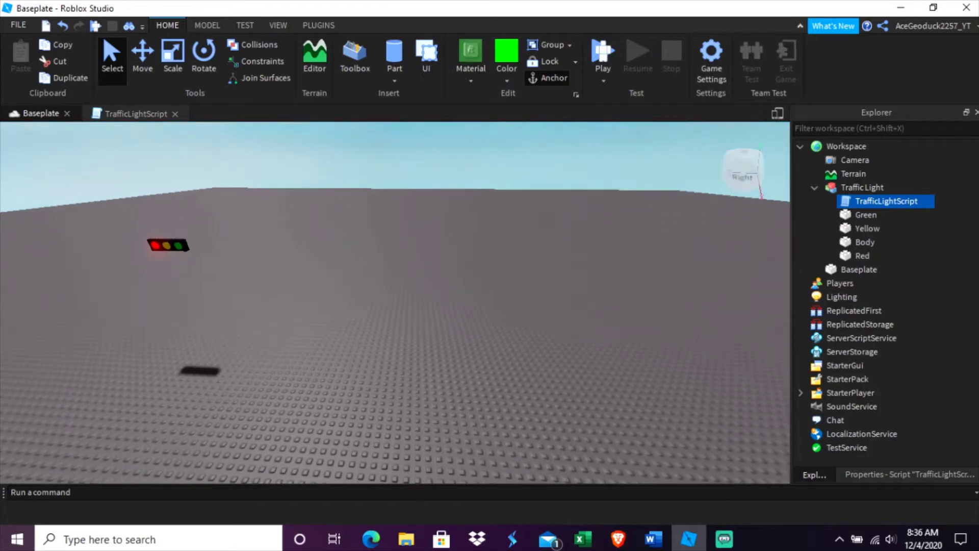
click(470, 80)
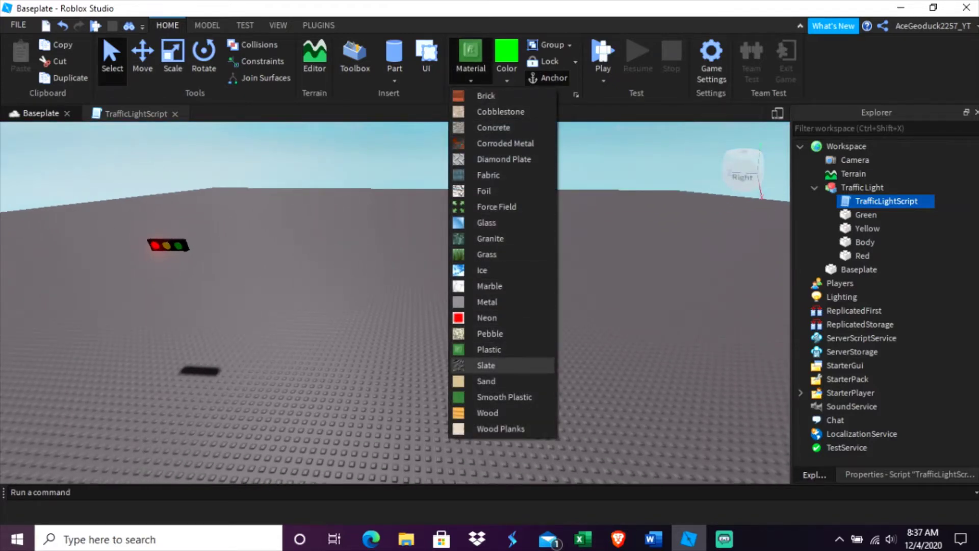
click(506, 73)
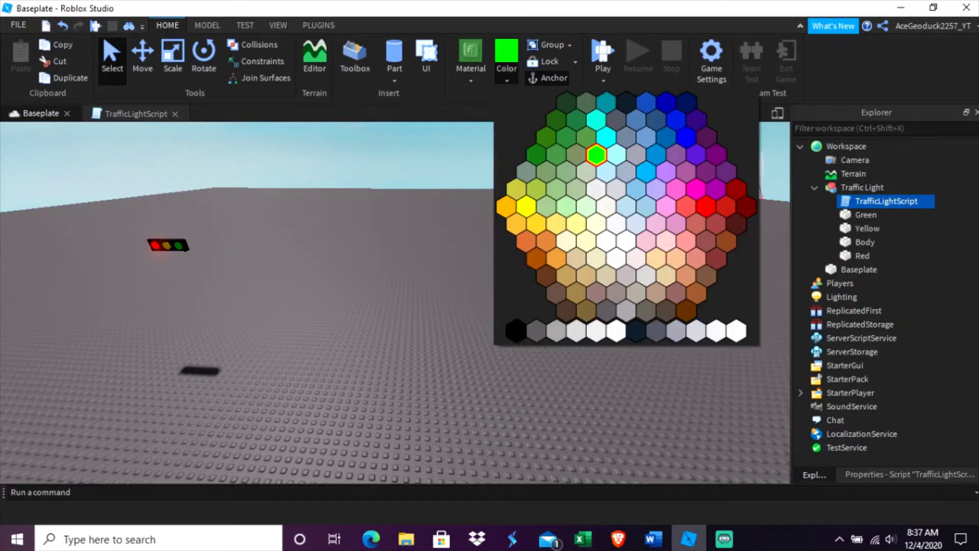
Step: Insert a block part on the baseplate as the new traffic light's body
click(394, 80)
click(403, 95)
scroll(383, 328, up, 3)
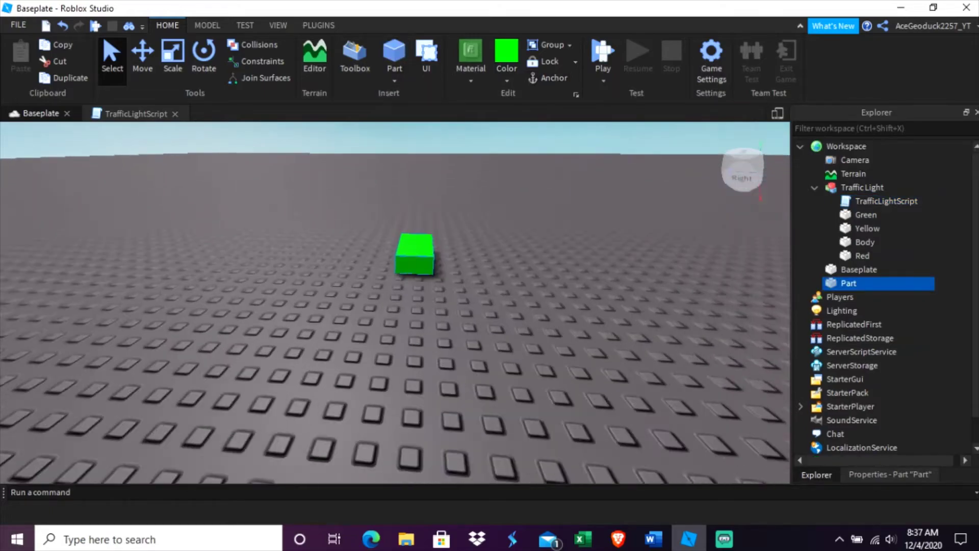
right_drag(395, 302, 395, 387)
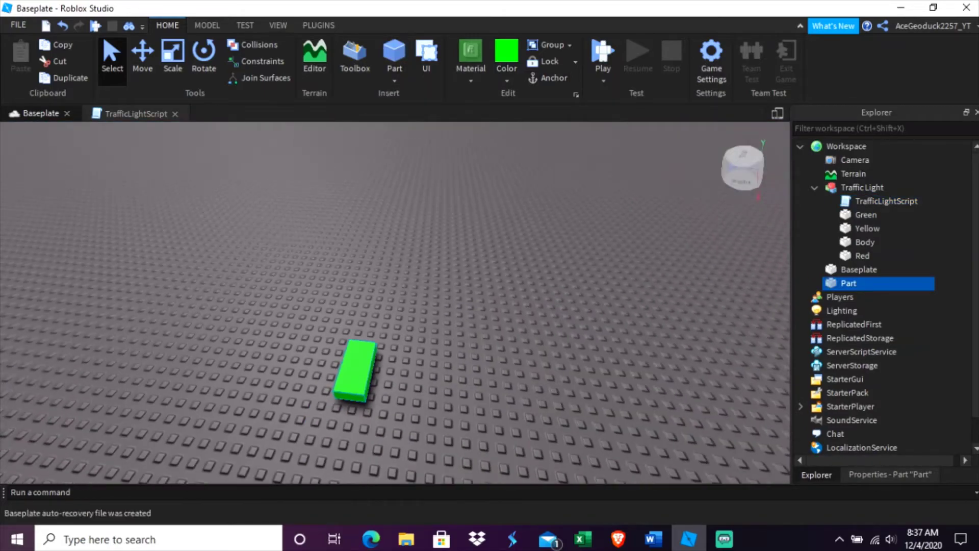
scroll(395, 302, down, 4)
right_drag(395, 302, 255, 316)
scroll(395, 302, up, 5)
scroll(394, 302, down, 3)
Step: Scale the green block into a bar about twice its original length
click(142, 61)
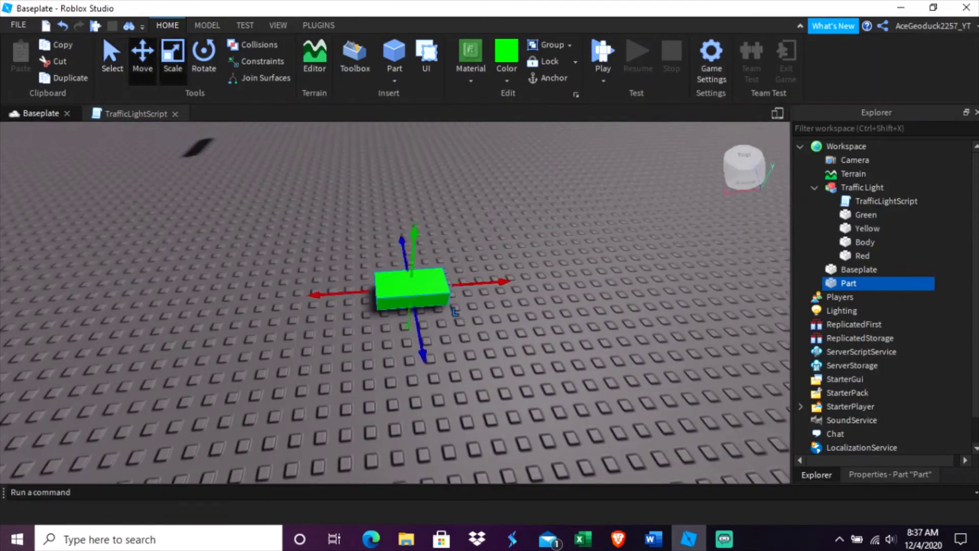
key(ctrl+3)
drag(356, 286, 292, 297)
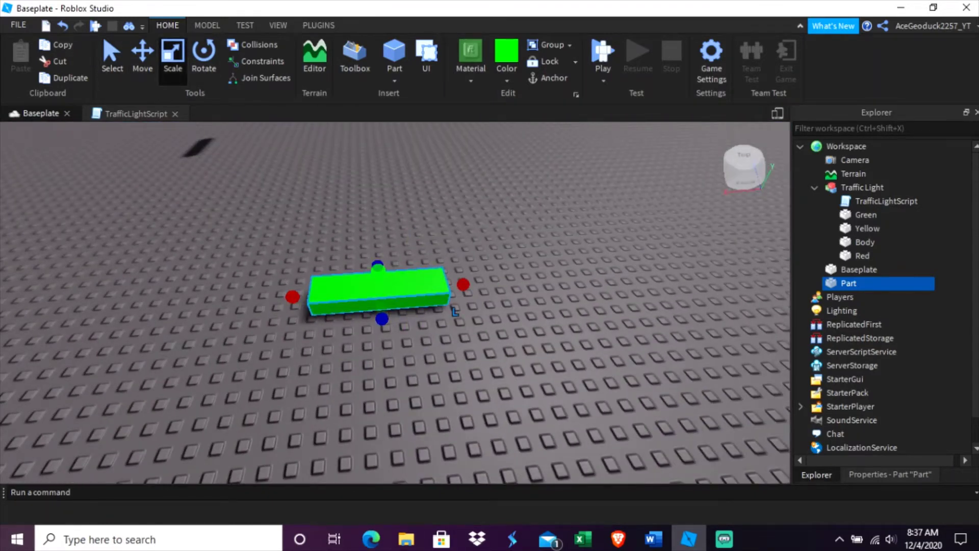
drag(378, 267, 379, 276)
Step: Colour the stretched block black
scroll(378, 276, down, 5)
right_drag(378, 276, 490, 255)
right_drag(396, 301, 439, 367)
click(506, 78)
click(517, 331)
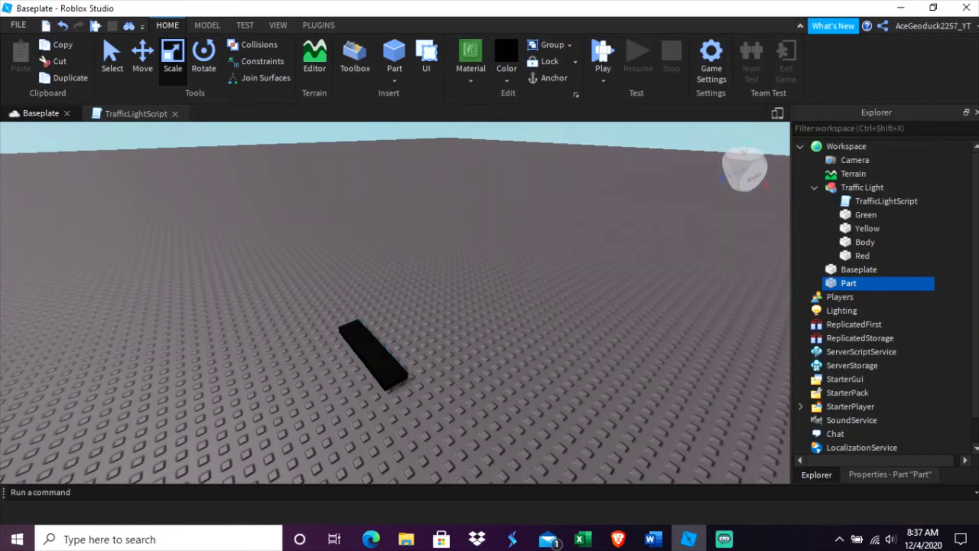
click(517, 331)
Step: Insert a cylinder part near the black bar
right_drag(517, 331, 464, 326)
scroll(395, 301, down, 4)
scroll(395, 301, up, 4)
right_drag(395, 300, 352, 349)
key(d)
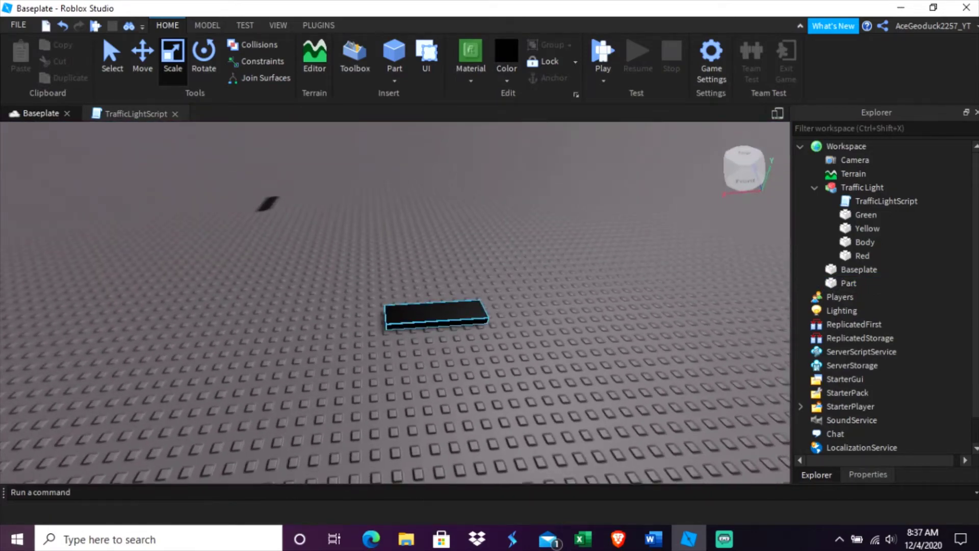
right_drag(436, 314, 461, 250)
click(394, 77)
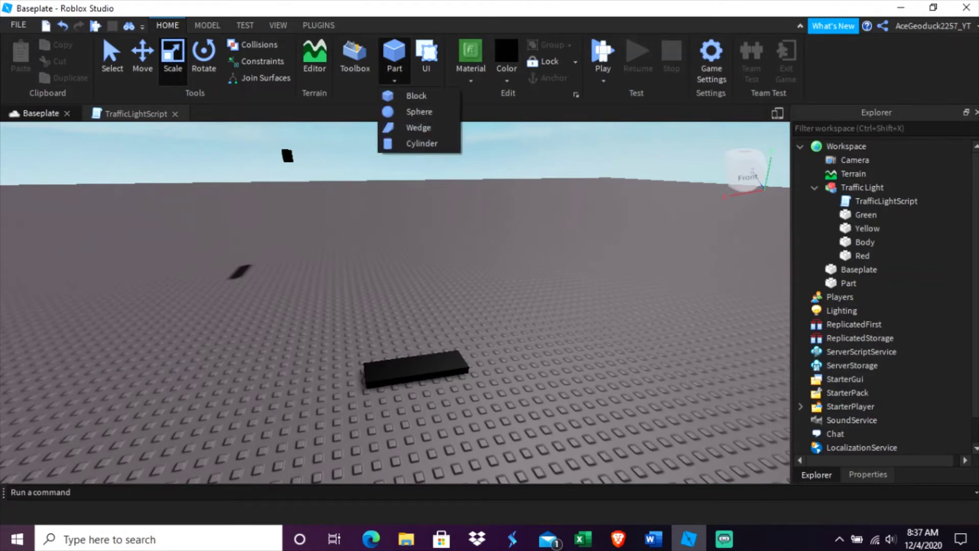
click(422, 143)
scroll(387, 326, up, 5)
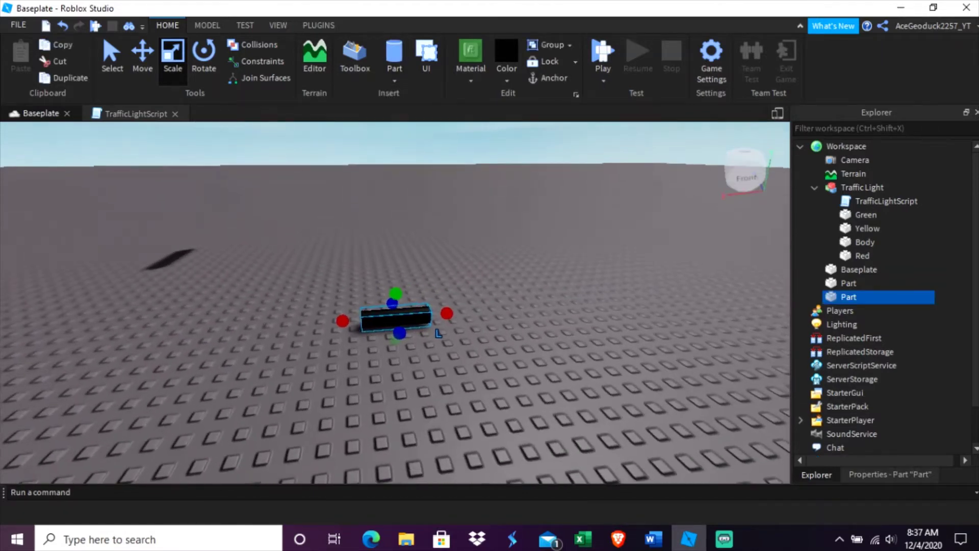
Step: Rotate the new cylinder so that it stands upright beside the bar
right_drag(357, 291, 472, 324)
key(ctrl+4)
scroll(395, 303, down, 5)
scroll(395, 303, up, 4)
scroll(395, 302, down, 5)
scroll(395, 302, up, 5)
scroll(395, 303, down, 2)
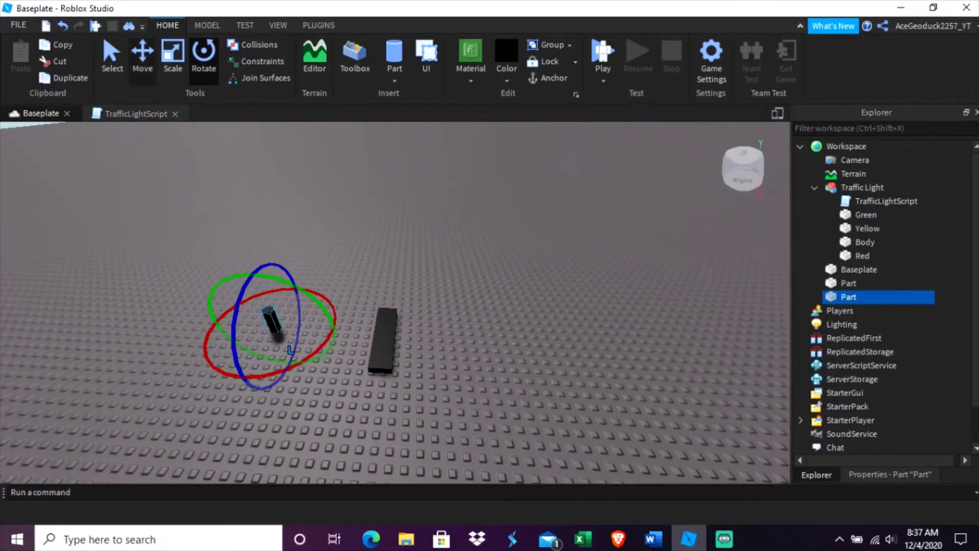
Step: Move the upright cylinder onto the bar and along it to one end
key(ctrl+2)
drag(290, 349, 370, 349)
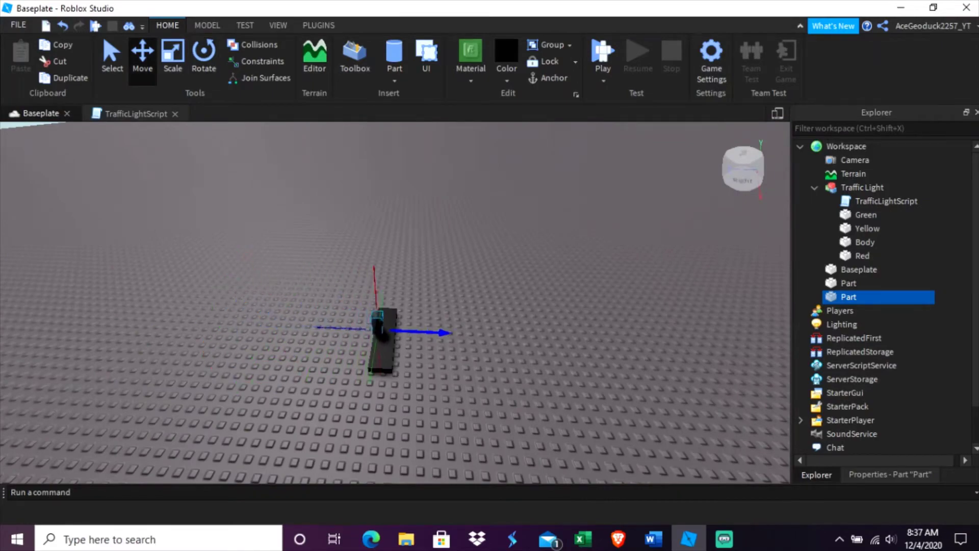
right_drag(395, 331, 298, 301)
key(d)
scroll(395, 331, up, 2)
scroll(395, 301, up, 4)
right_drag(395, 301, 426, 308)
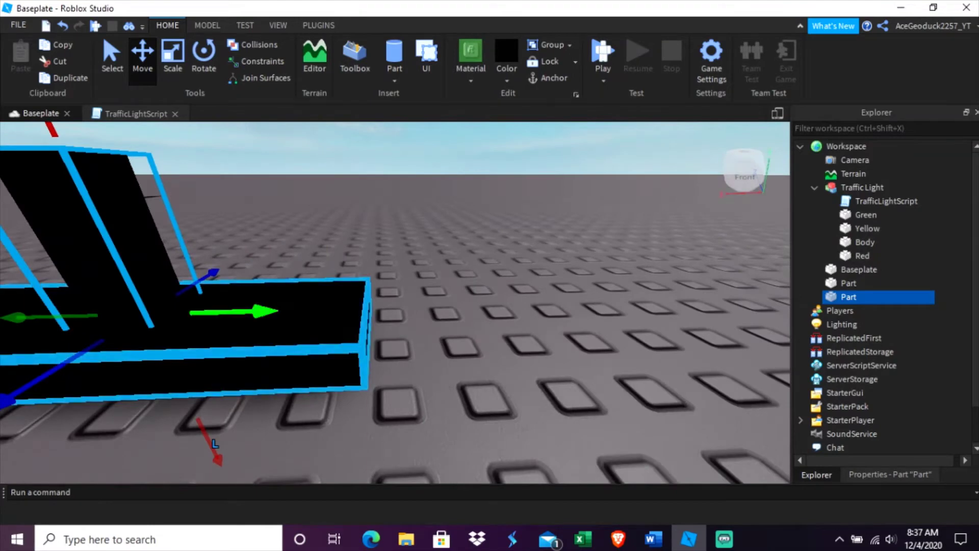
drag(258, 310, 402, 308)
Step: Scale down the cylinder's height so it forms a low disc on the bar
right_drag(402, 307, 385, 276)
drag(316, 147, 321, 250)
scroll(395, 303, down, 5)
right_drag(395, 302, 388, 291)
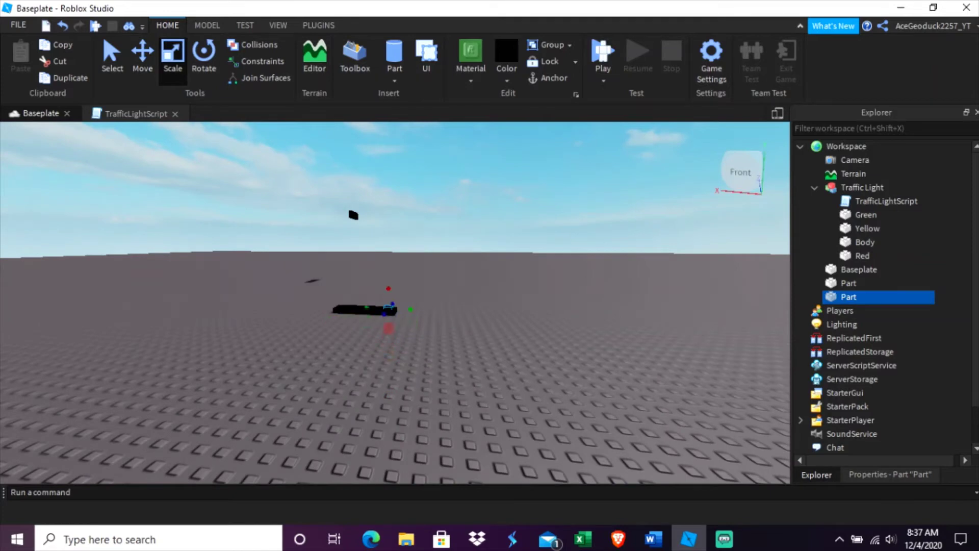
Step: Inspect the shortened cylinder's fit on the bar from the side and from above
scroll(395, 303, up, 5)
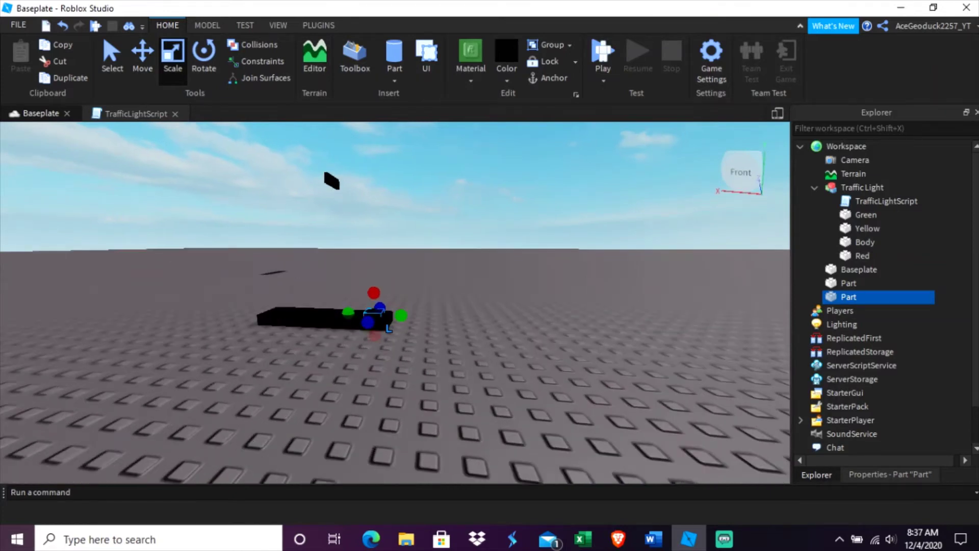
right_drag(395, 302, 306, 313)
scroll(395, 303, down, 5)
scroll(395, 303, up, 4)
right_drag(395, 303, 311, 352)
key(a)
scroll(395, 303, up, 3)
scroll(395, 302, down, 5)
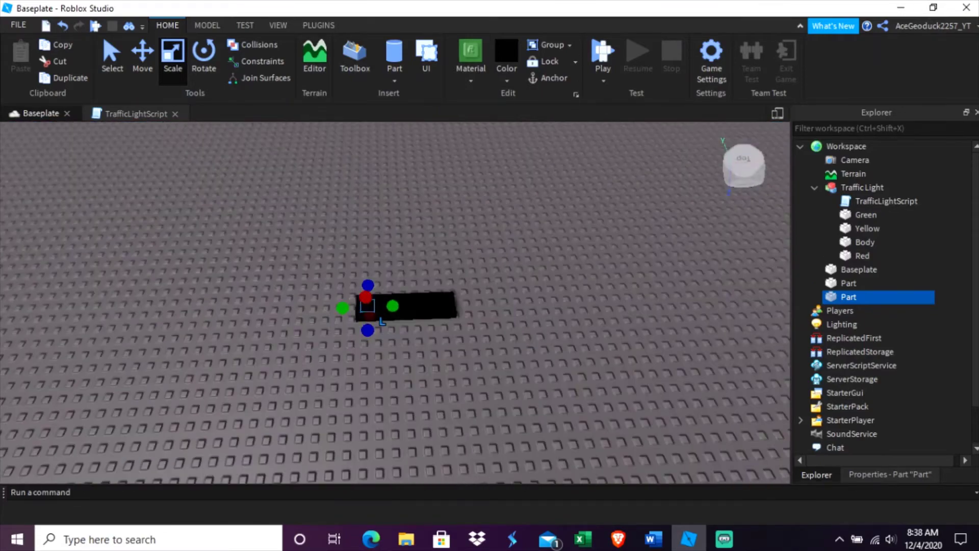
scroll(395, 303, up, 5)
mouse_move(395, 302)
right_down()
mouse_move(290, 302)
mouse_move(395, 318)
mouse_move(392, 288)
right_up()
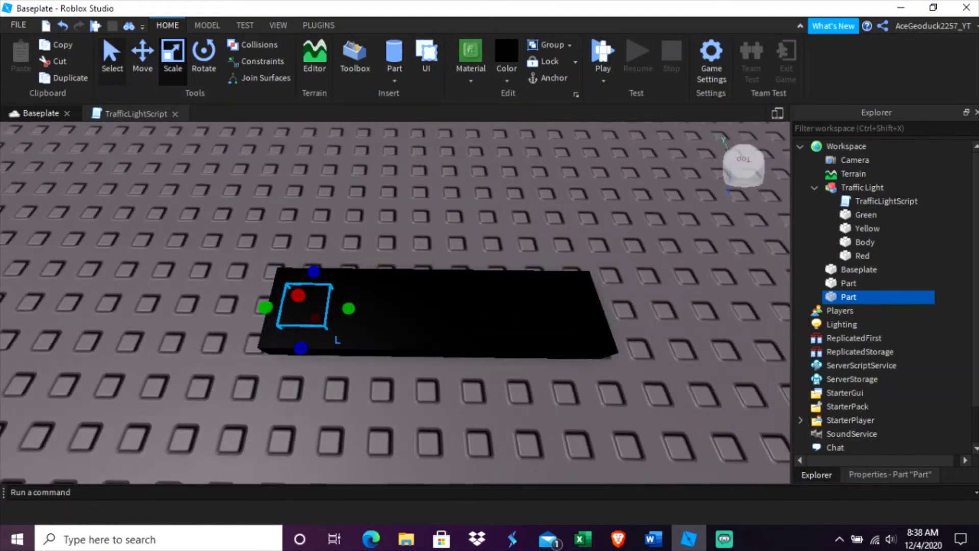
Step: Duplicate the cylinder twice, spacing one copy near the bar's middle and the other towards its opposite end
click(143, 60)
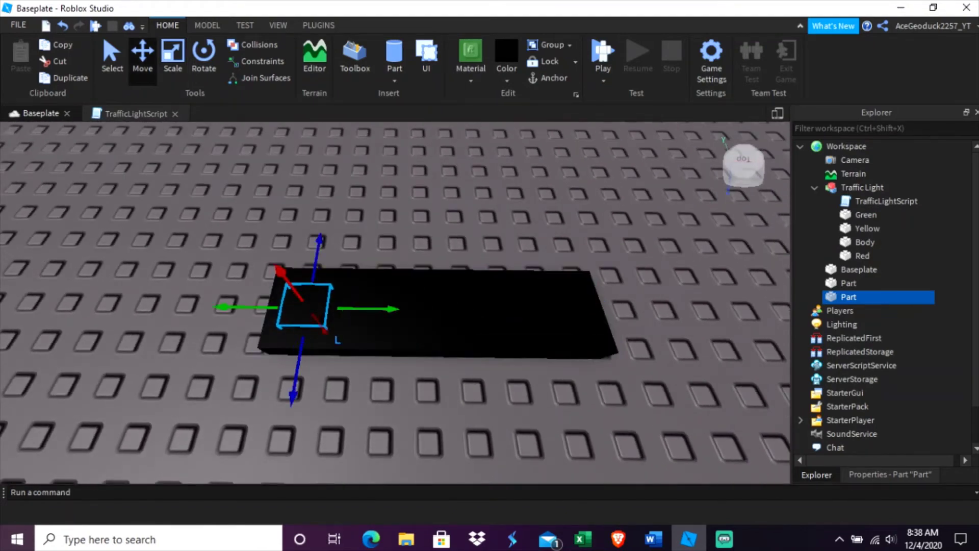
key(ctrl+d)
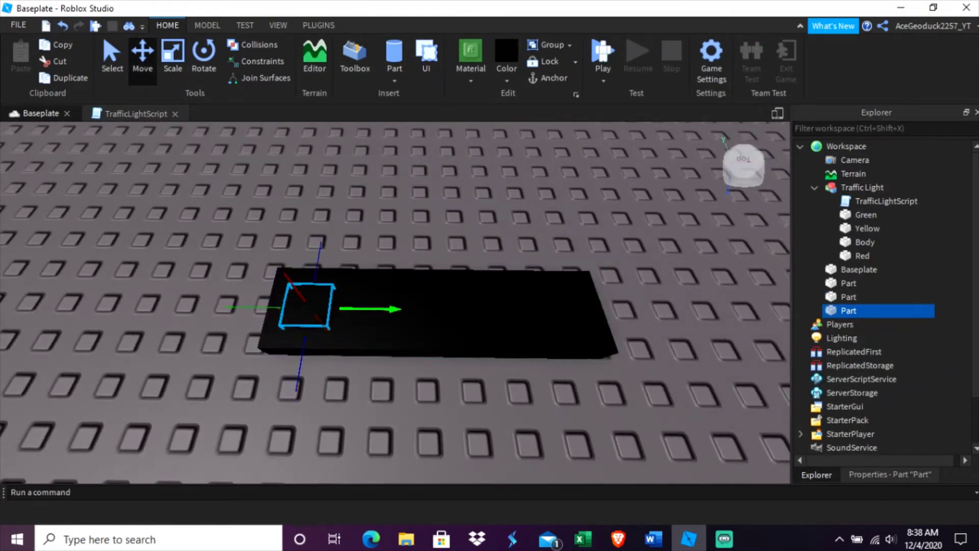
drag(367, 308, 466, 310)
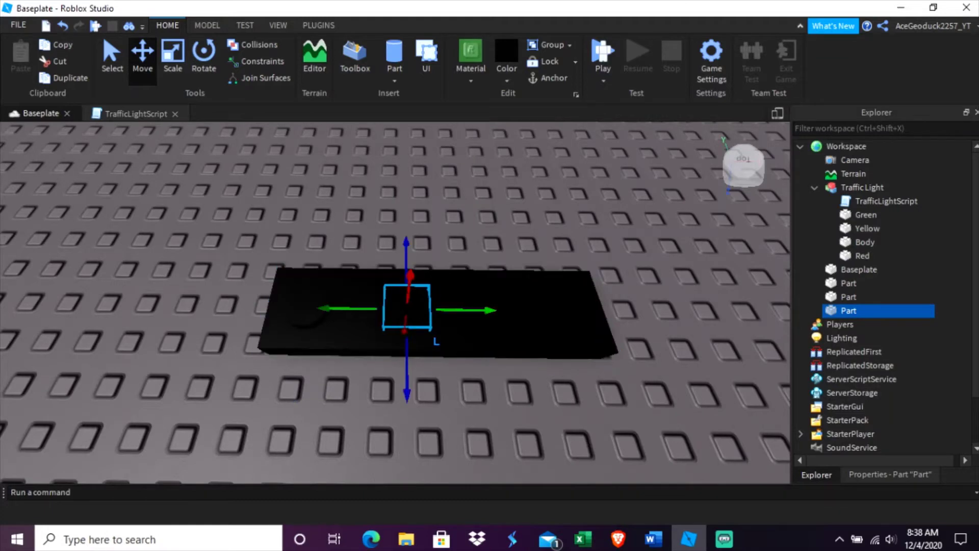
key(ctrl+d)
drag(469, 309, 577, 311)
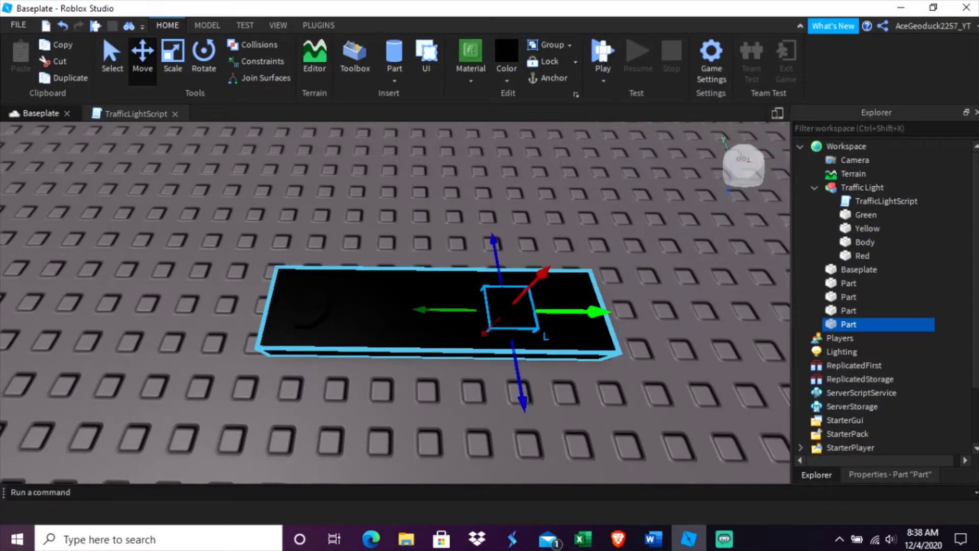
key(Escape)
Step: Shorten the black bar at the end with excess length so it fits the three cylinders
click(436, 314)
key(ctrl+3)
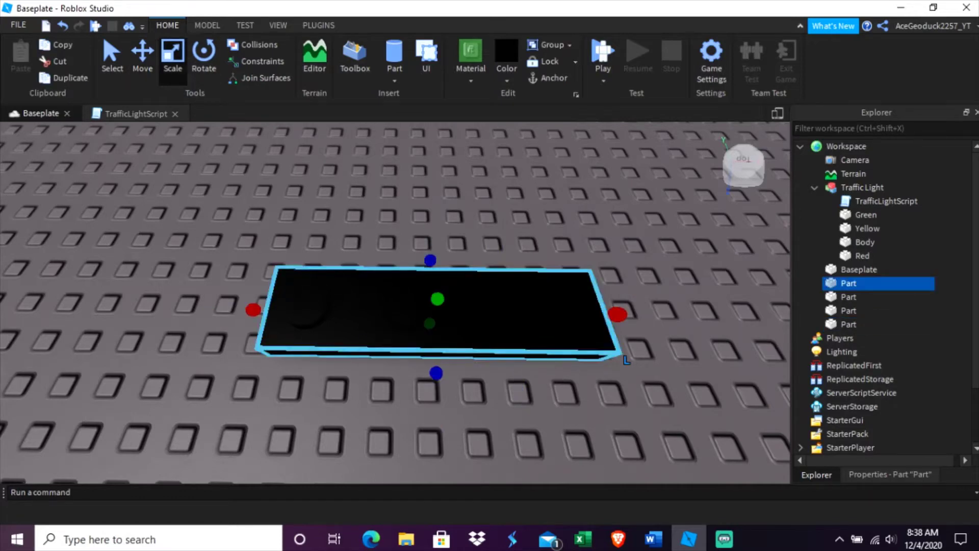
drag(620, 313, 583, 314)
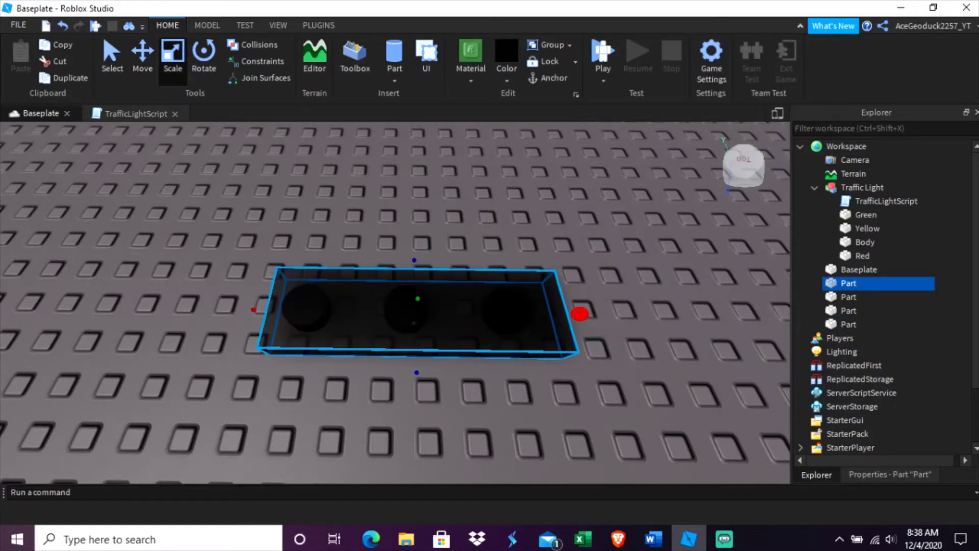
Step: Nudge the middle cylinder slightly along the bar to even out the spacing
click(408, 315)
click(142, 56)
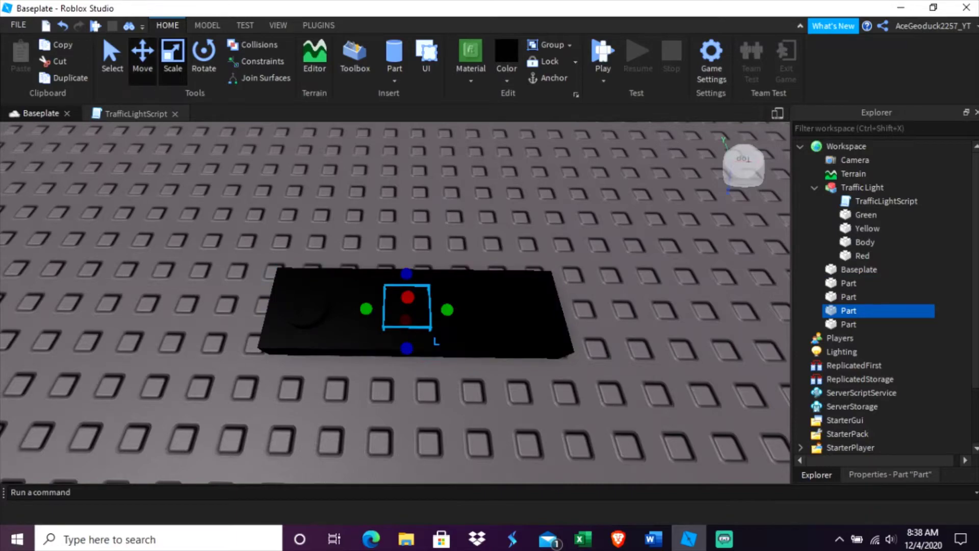
drag(479, 309, 482, 309)
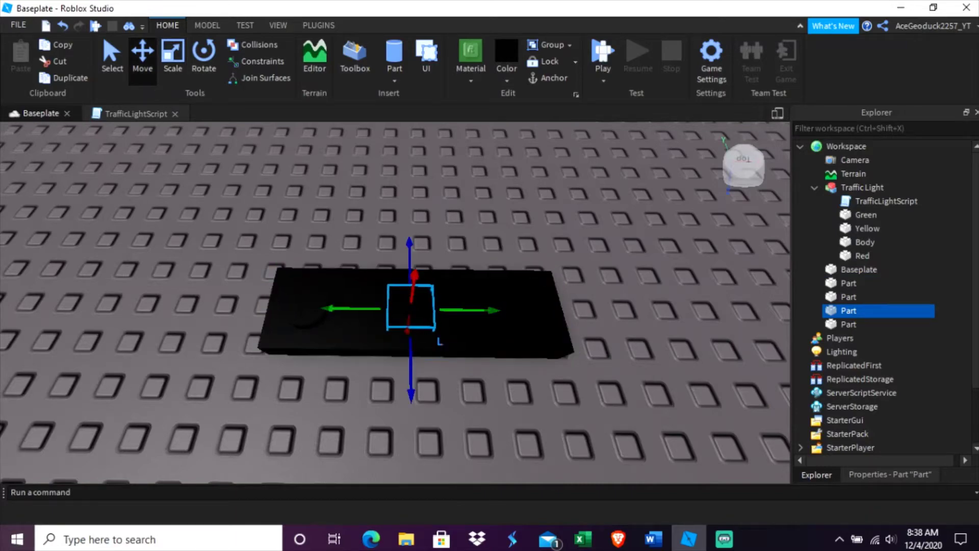
key(Escape)
right_drag(395, 302, 288, 261)
key(w)
click(383, 336)
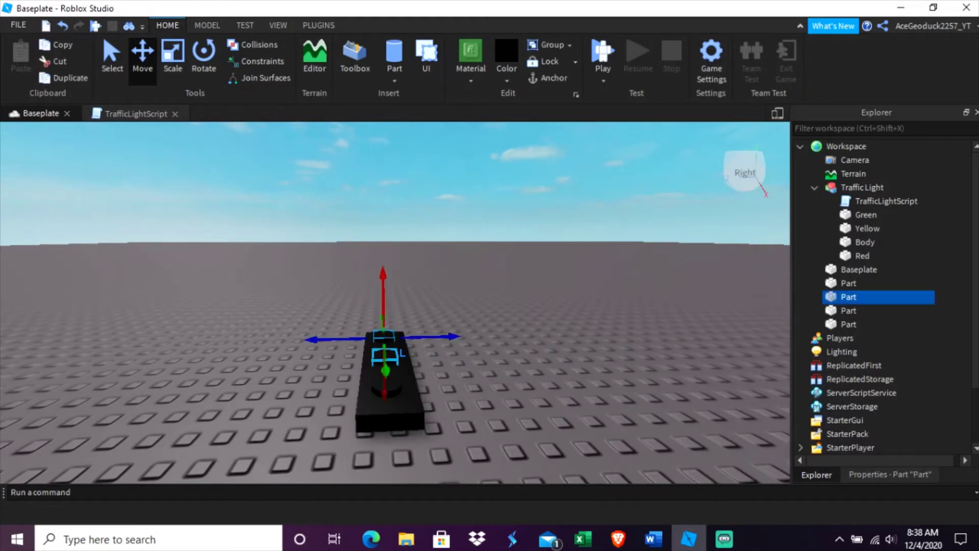
ctrl+click(385, 356)
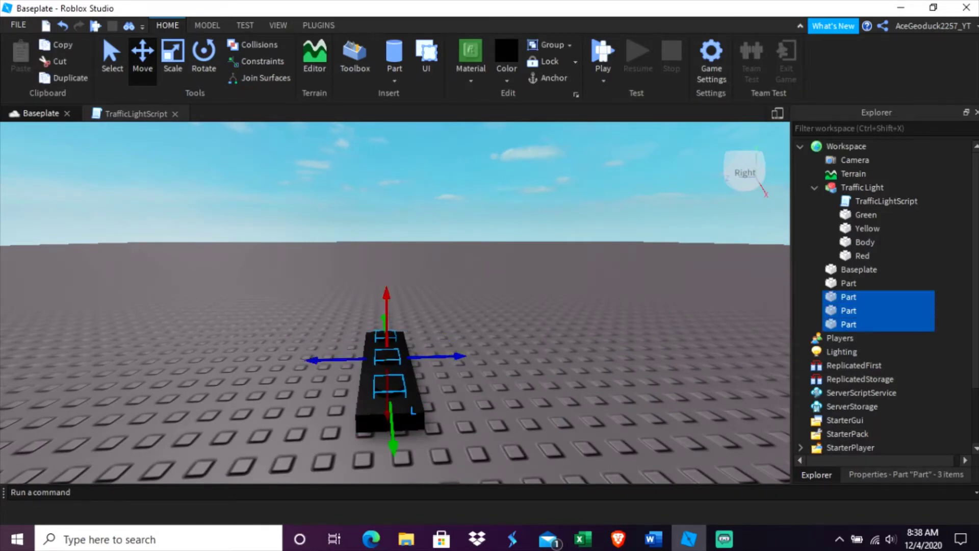
key(Escape)
Step: Inspect the spacing of the three cylinders on the black bar from several angles
right_drag(395, 302, 551, 357)
scroll(395, 302, down, 5)
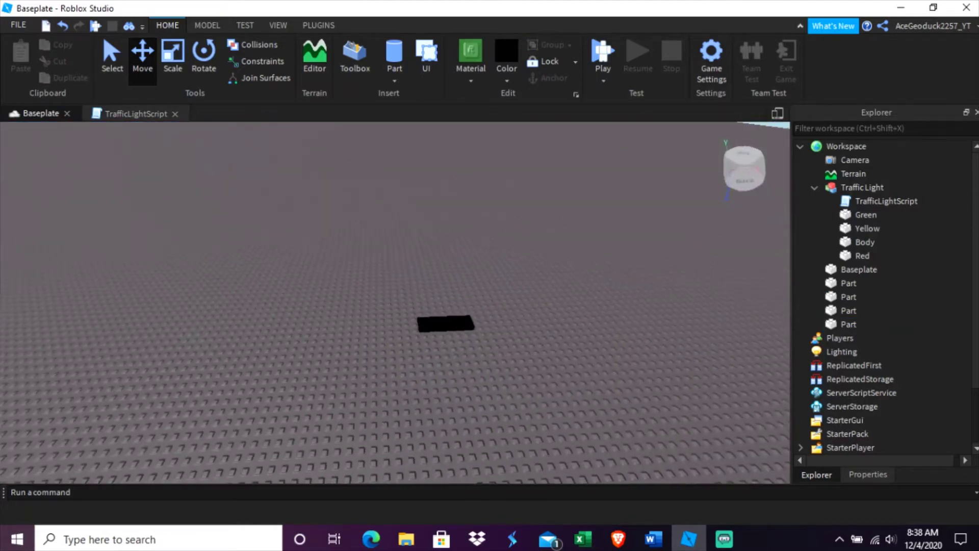
right_drag(395, 303, 153, 290)
scroll(428, 305, up, 3)
scroll(394, 302, up, 3)
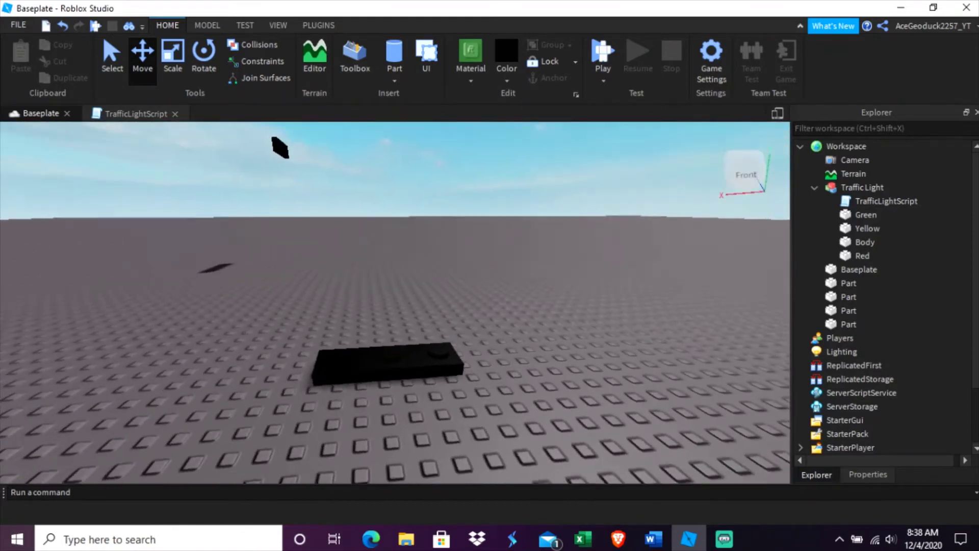
scroll(394, 302, up, 3)
scroll(395, 303, down, 4)
right_drag(394, 303, 418, 407)
scroll(411, 356, up, 5)
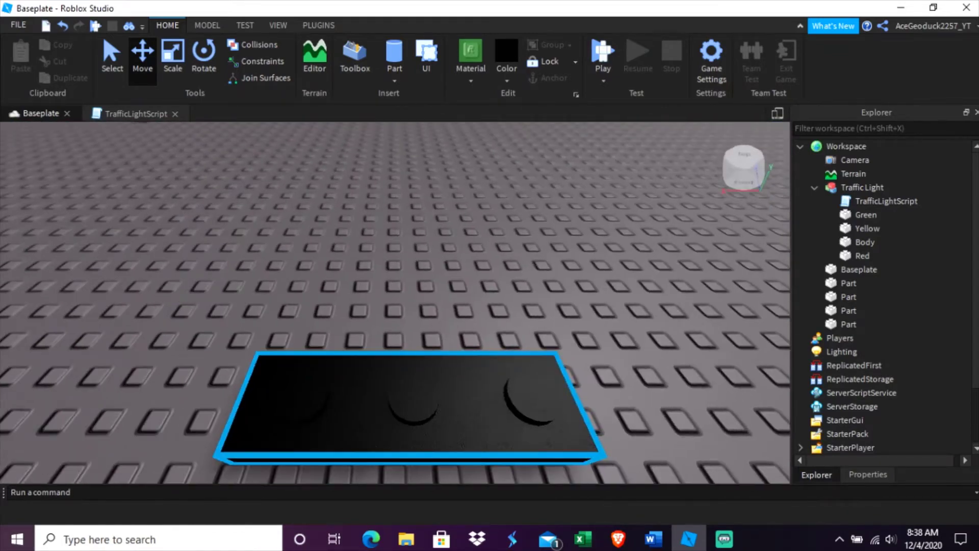
Step: Nudge the cylinders slightly along the bar to even out their spacing, and trim the bar a little at one end
click(417, 400)
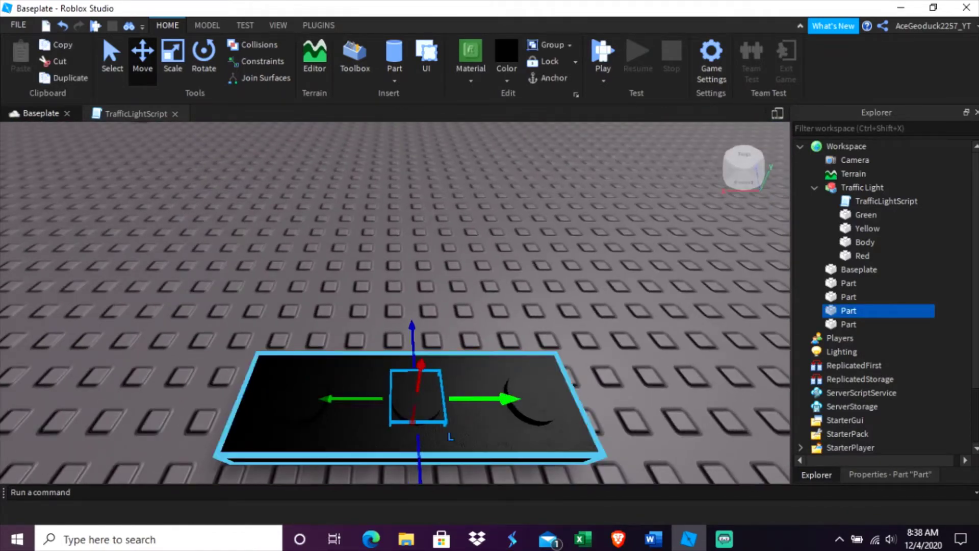
key(Escape)
scroll(395, 303, down, 5)
scroll(394, 302, up, 3)
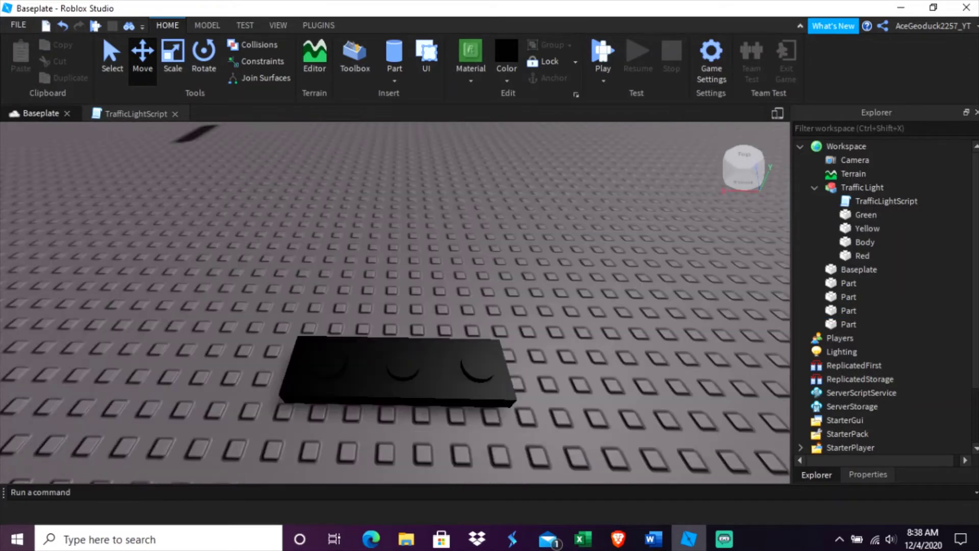
click(475, 365)
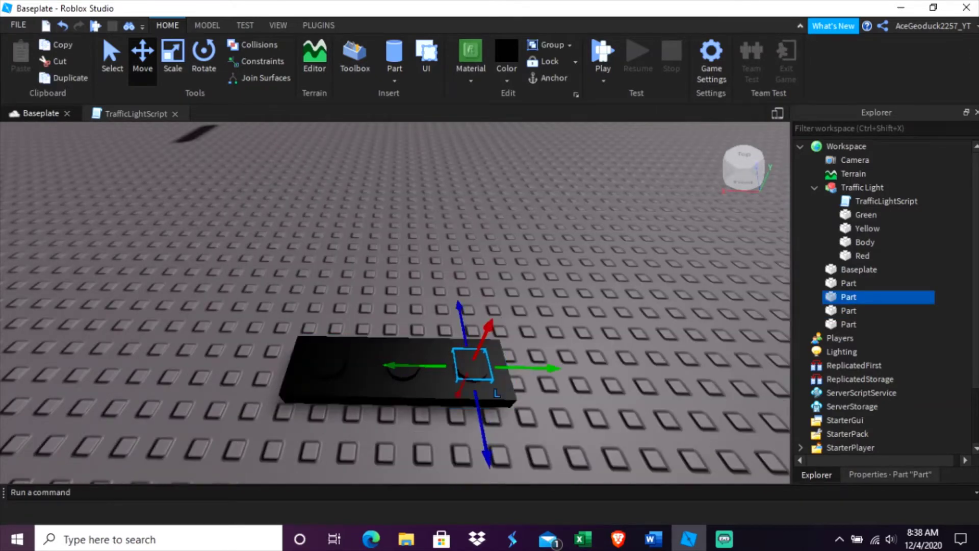
key(Escape)
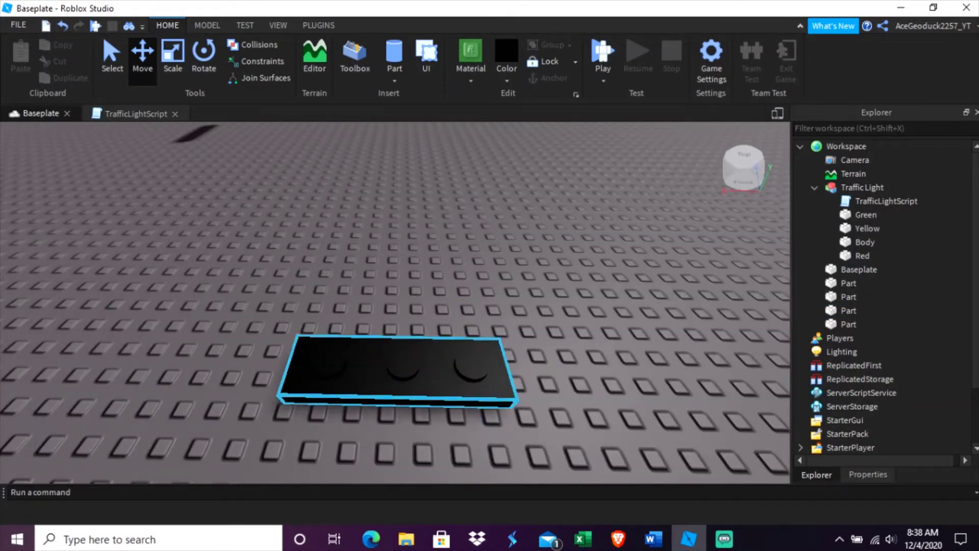
click(330, 363)
drag(388, 365, 388, 365)
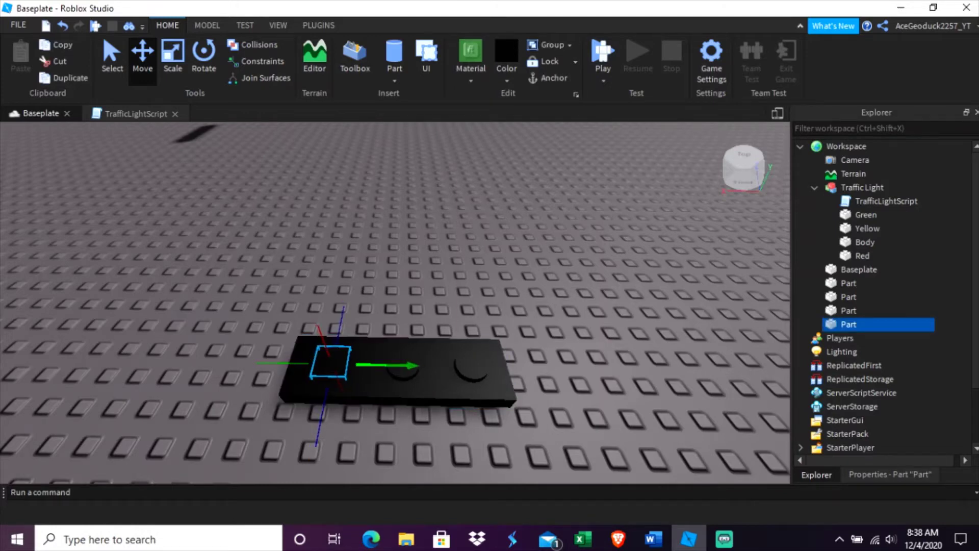
key(Escape)
click(434, 372)
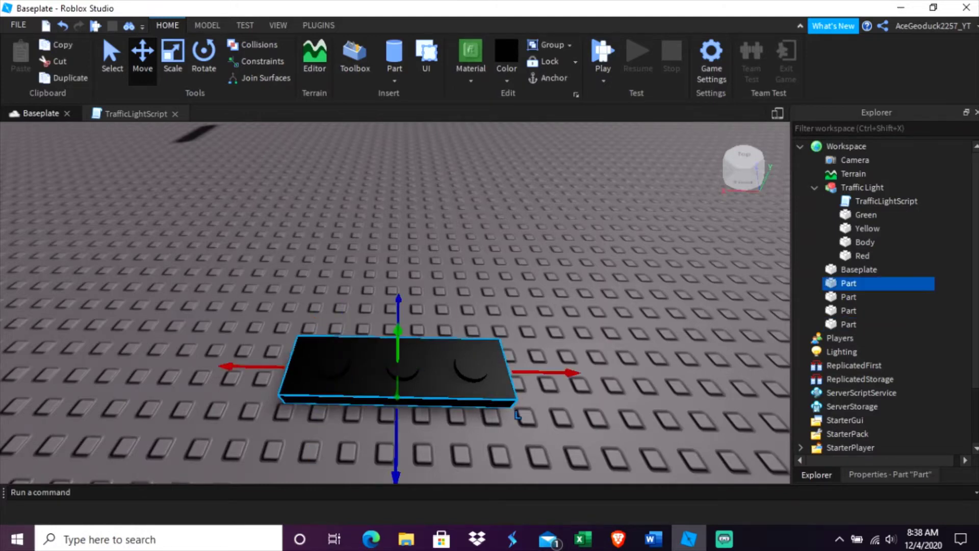
key(ctrl+3)
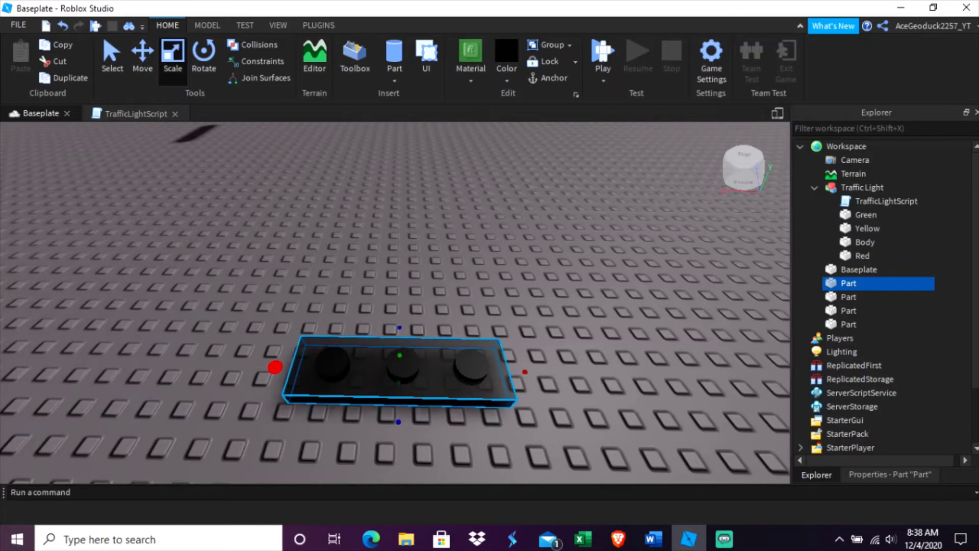
Step: Set the material of all three cylinders to Metal
click(472, 370)
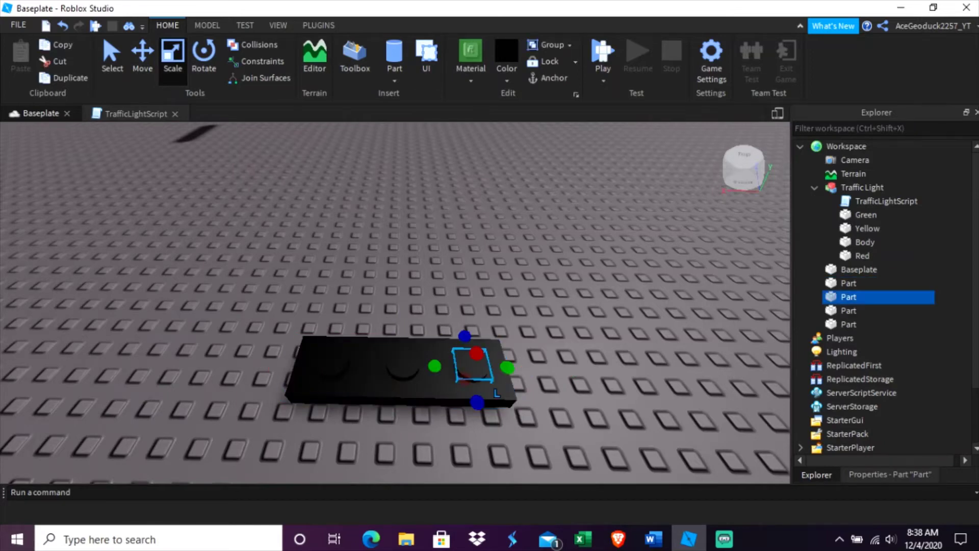
click(506, 77)
click(470, 76)
click(502, 301)
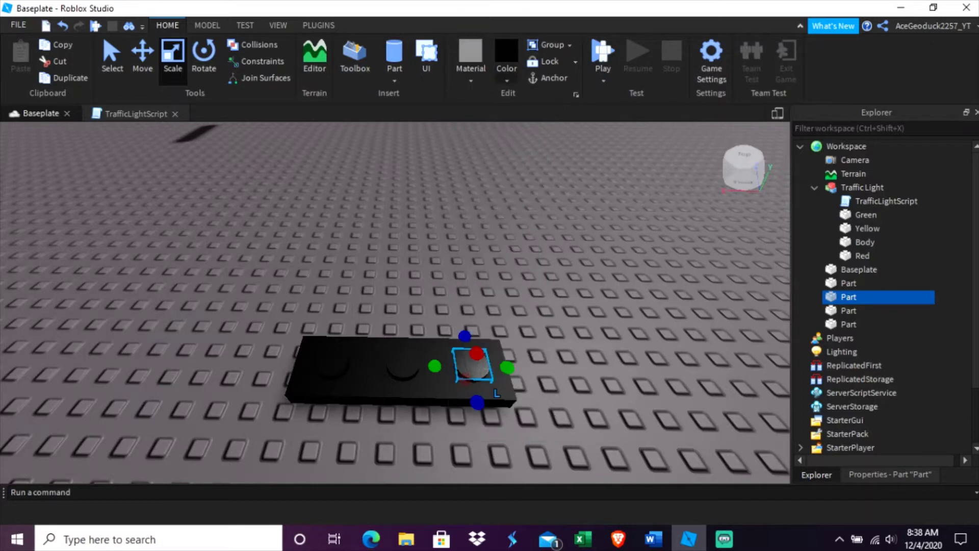
click(402, 363)
ctrl+click(330, 363)
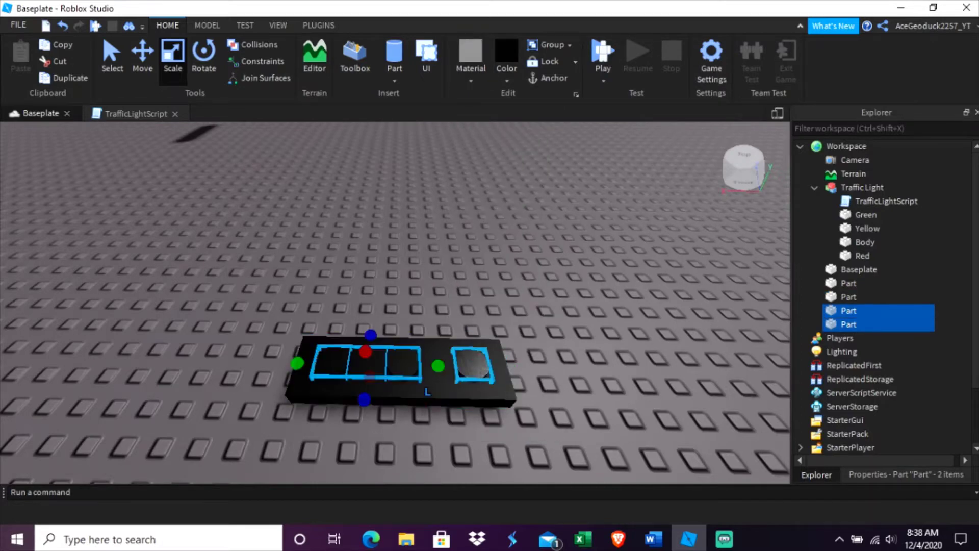
ctrl+click(472, 365)
click(470, 56)
click(487, 301)
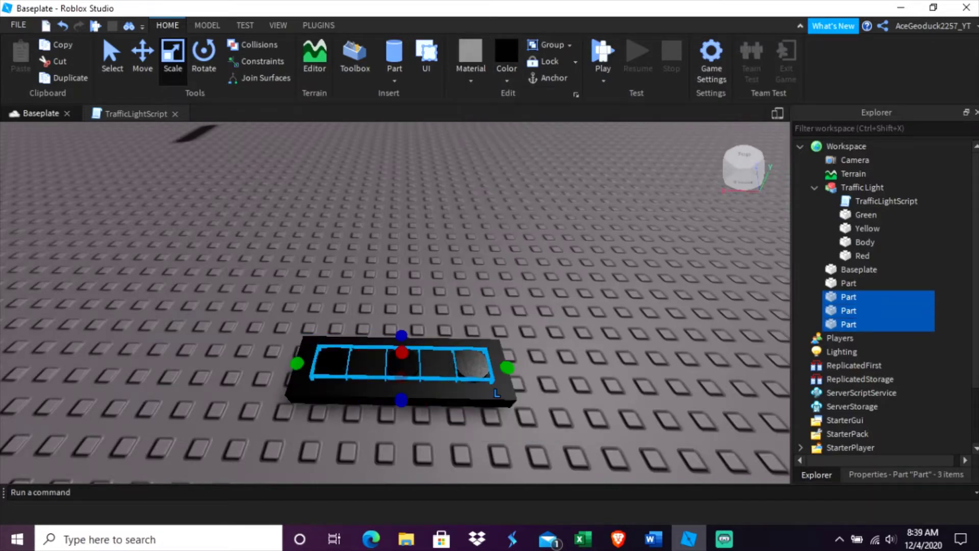
click(507, 59)
click(516, 330)
click(536, 357)
Step: Color one end cylinder bright red, the middle cylinder yellow and the opposite end cylinder bright green
click(472, 365)
click(506, 61)
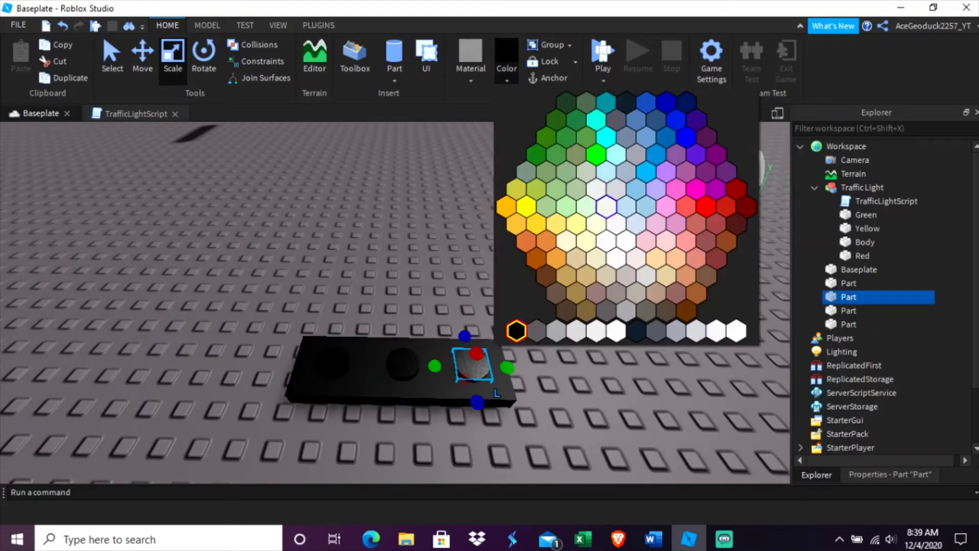
click(706, 206)
click(403, 365)
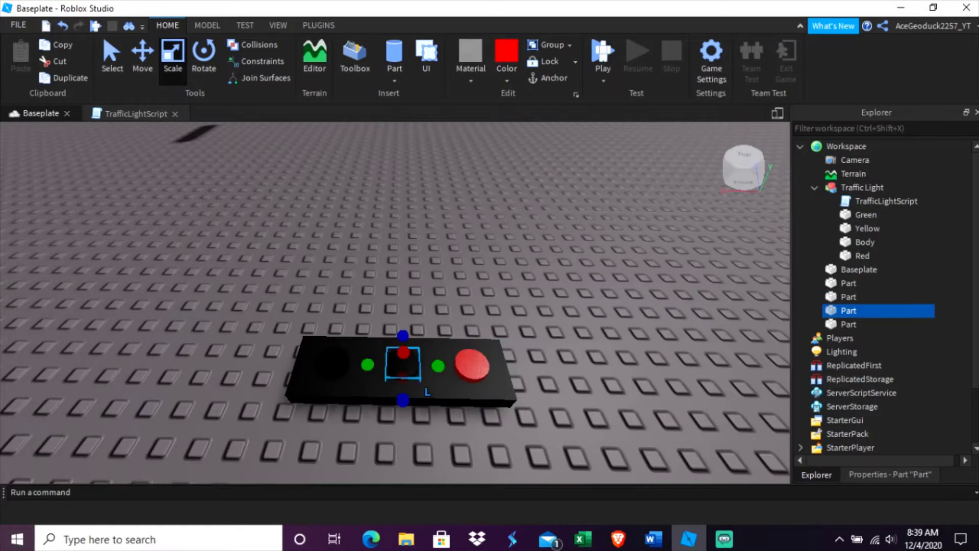
click(506, 61)
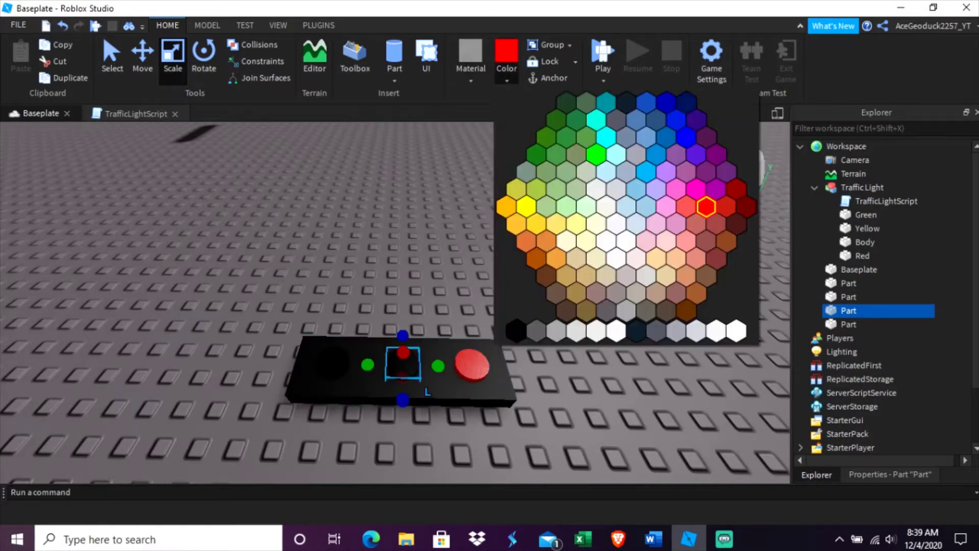
click(526, 206)
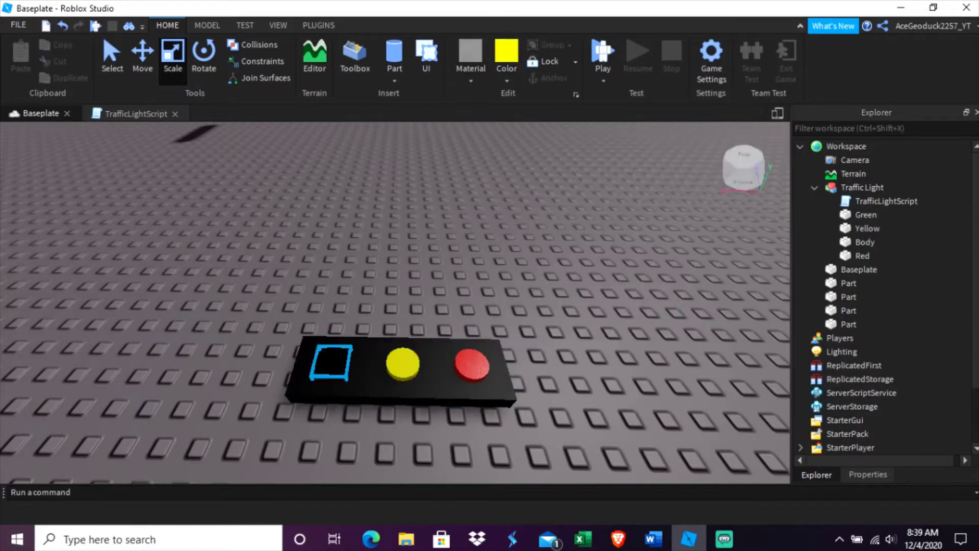
click(331, 363)
click(506, 62)
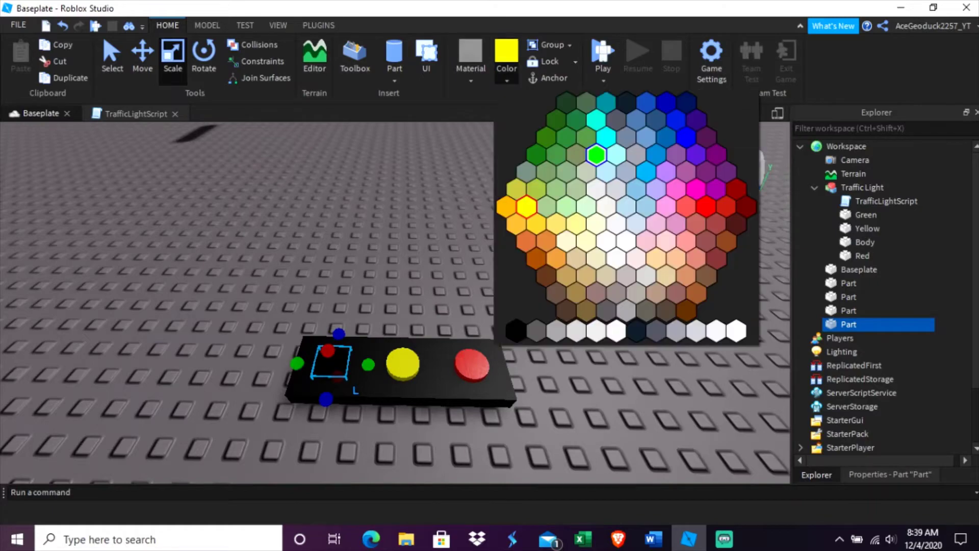
click(596, 154)
Step: Compare the new traffic light with the existing Traffic Light model from several distances and angles
scroll(415, 317, down, 8)
scroll(466, 290, up, 6)
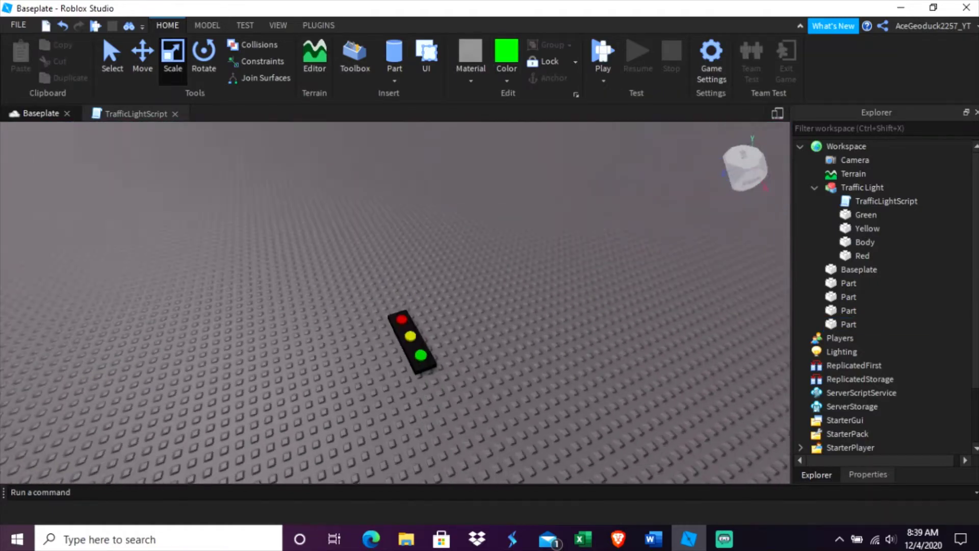
scroll(412, 341, up, 4)
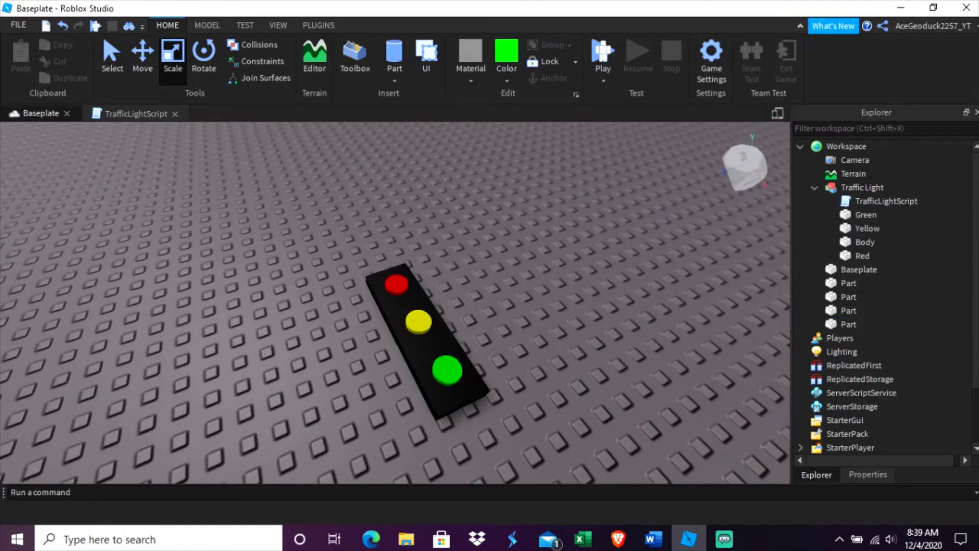
scroll(395, 302, down, 8)
right_drag(395, 302, 342, 319)
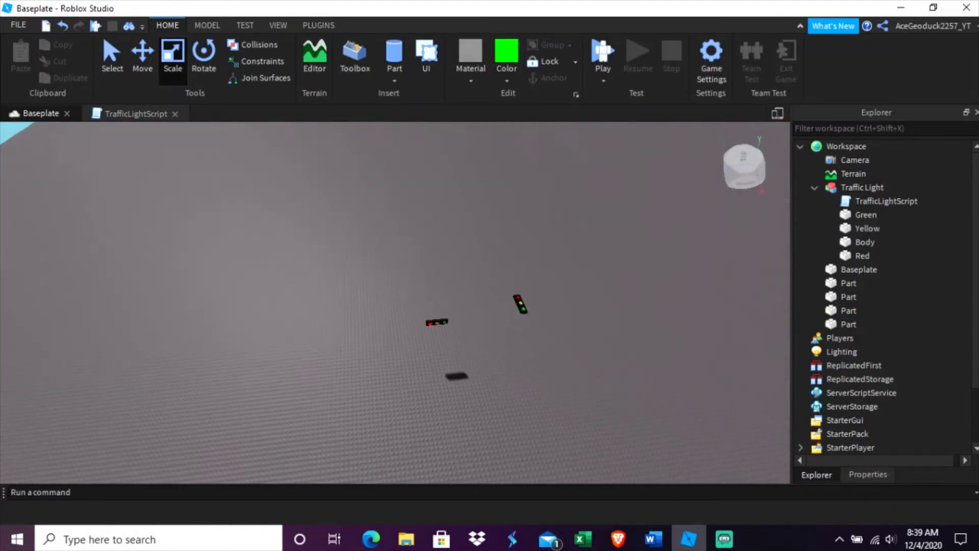
scroll(395, 302, up, 4)
right_drag(395, 302, 474, 222)
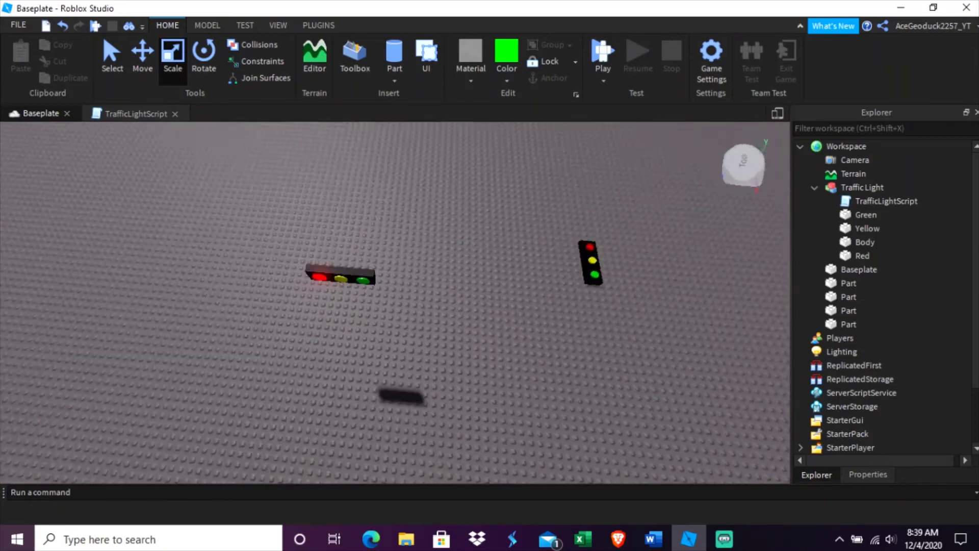
key(w)
right_drag(395, 225, 408, 301)
scroll(395, 302, down, 4)
scroll(395, 302, up, 3)
key(a)
right_drag(607, 349, 657, 272)
scroll(658, 273, down, 5)
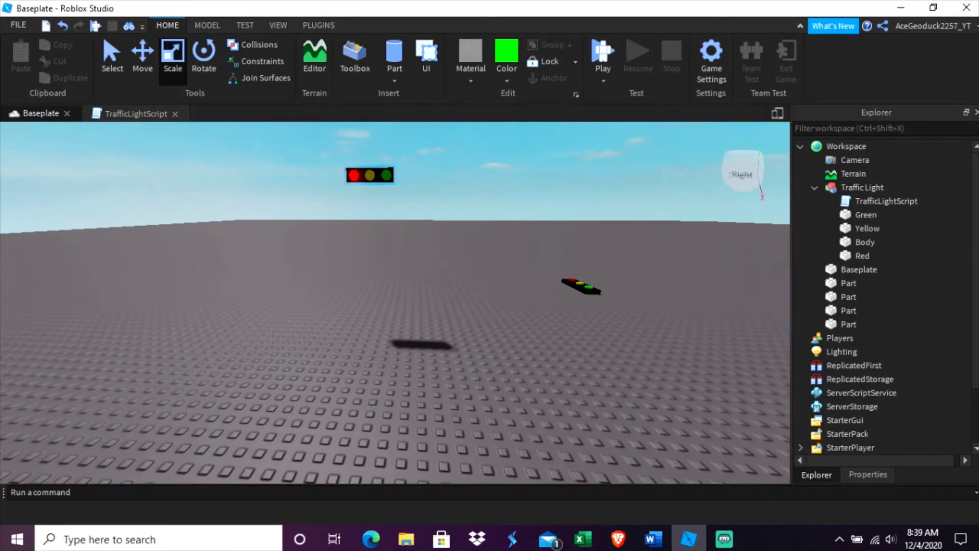
right_drag(357, 229, 402, 199)
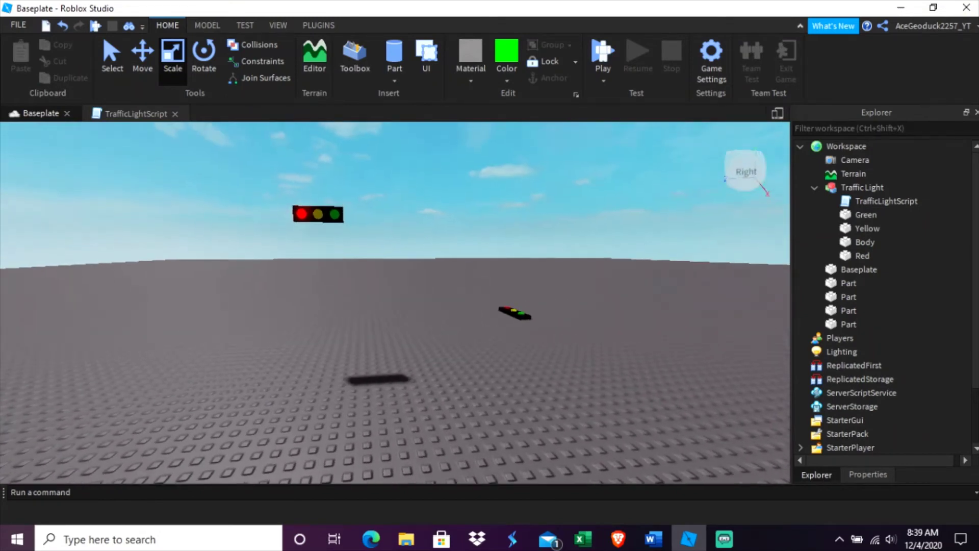
key(d)
mouse_move(395, 300)
right_down()
mouse_move(286, 296)
mouse_move(194, 260)
mouse_move(408, 357)
mouse_move(342, 230)
mouse_move(286, 219)
mouse_move(387, 306)
right_up()
key(w)
key(d)
scroll(395, 302, up, 3)
scroll(408, 296, down, 2)
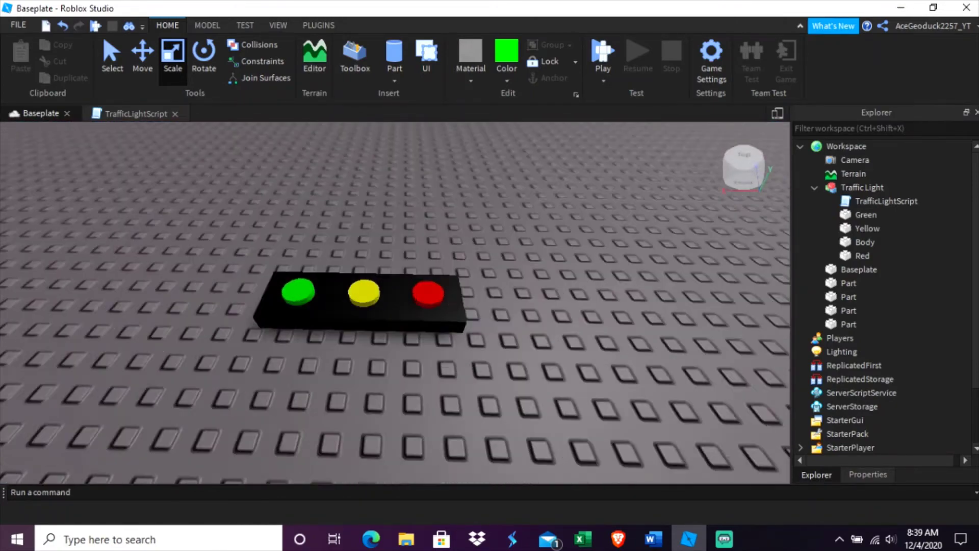
Step: Nudge the red and green cylinders slightly inward towards the yellow one
scroll(397, 302, up, 1)
click(443, 286)
key(ctrl+2)
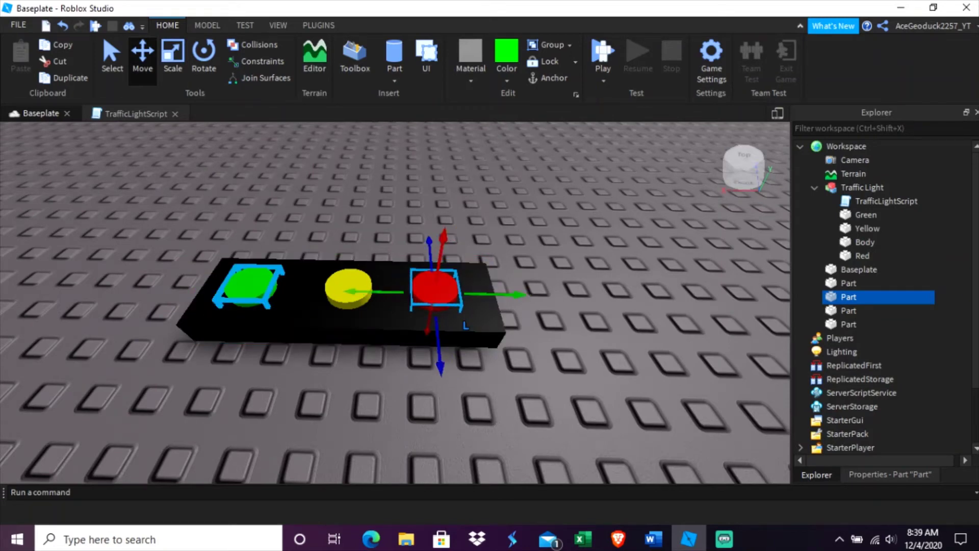
click(250, 286)
Step: Shorten the black bar slightly at both ends to fit the repositioned cylinders
click(499, 341)
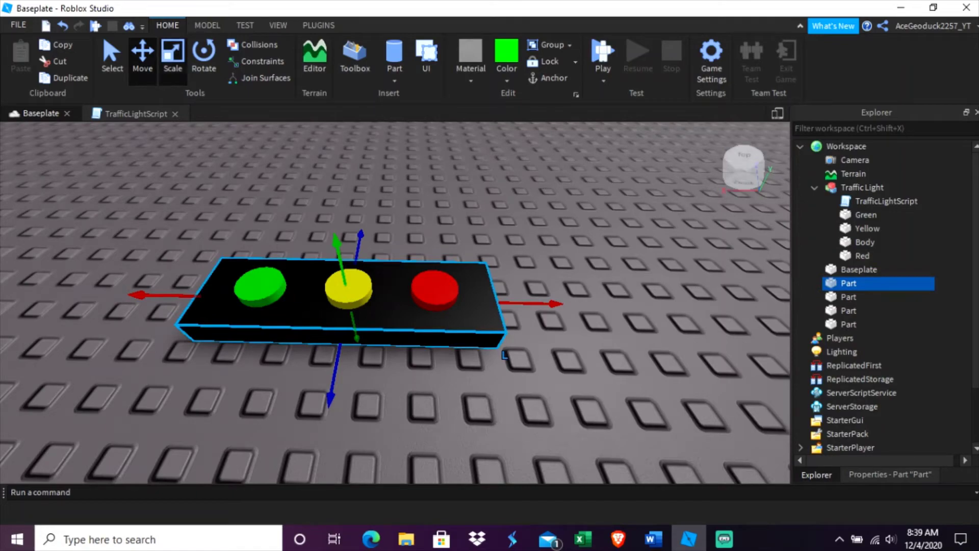
key(ctrl+3)
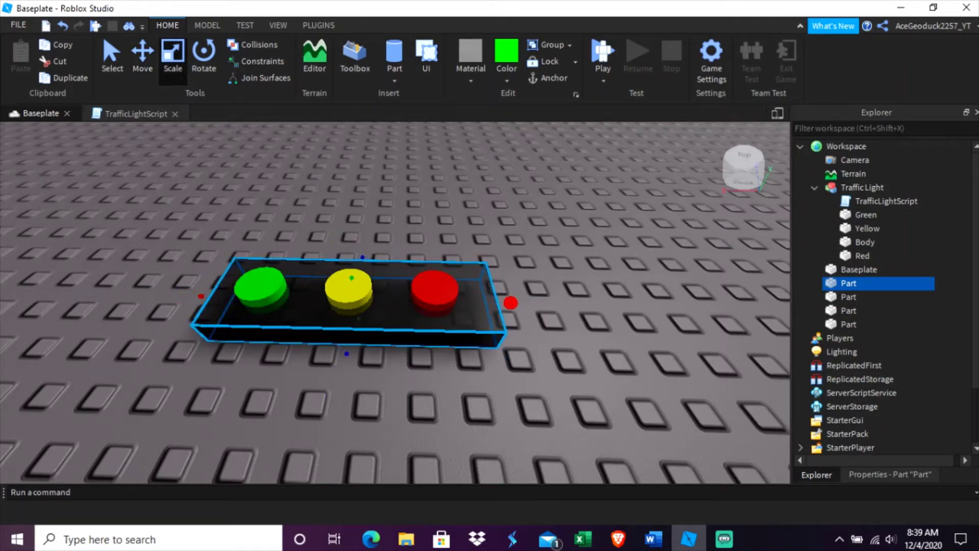
drag(510, 302, 492, 301)
click(530, 301)
Step: Set the material of the new traffic light's red cylinder to Neon
right_drag(530, 301, 689, 327)
scroll(395, 302, down, 3)
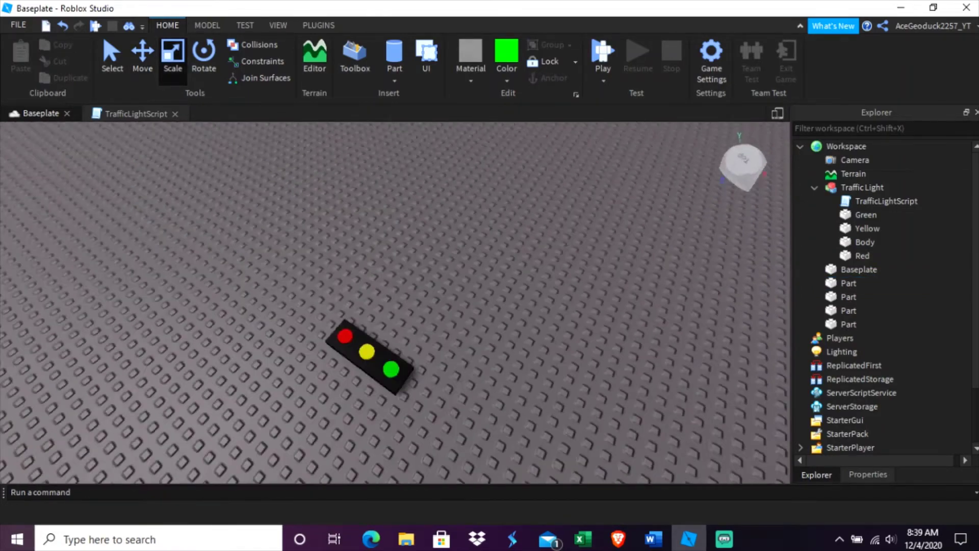
right_drag(395, 302, 191, 270)
scroll(395, 302, up, 3)
right_drag(395, 302, 352, 331)
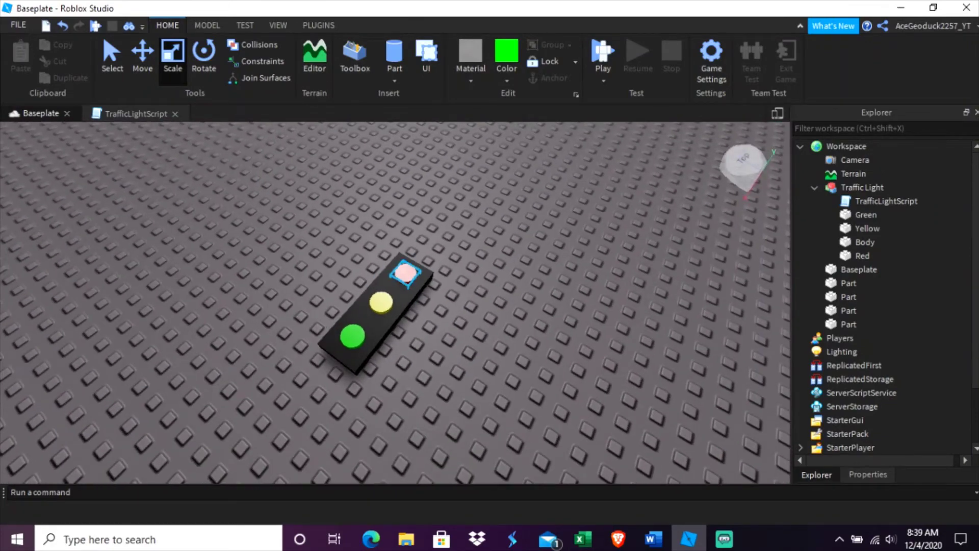
click(405, 272)
ctrl+click(353, 336)
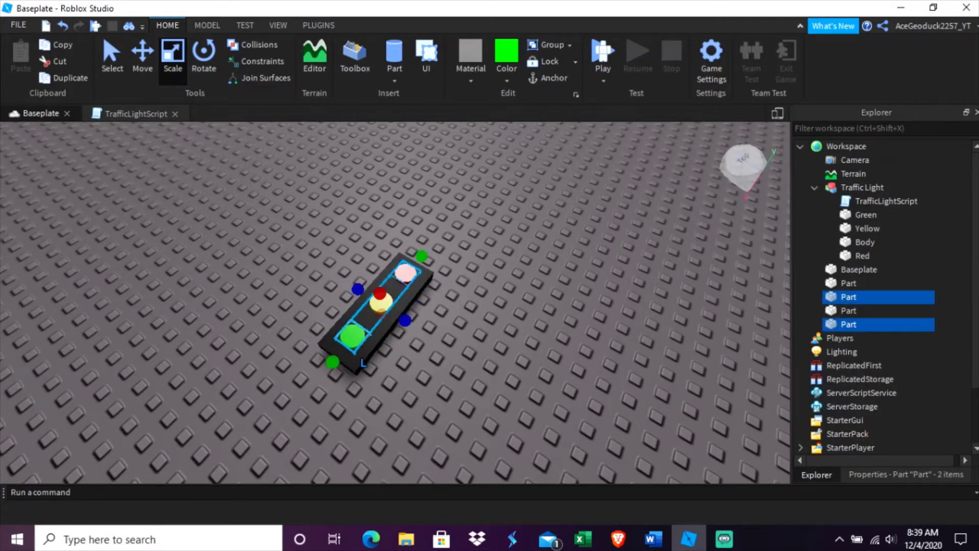
click(387, 352)
click(405, 273)
click(470, 80)
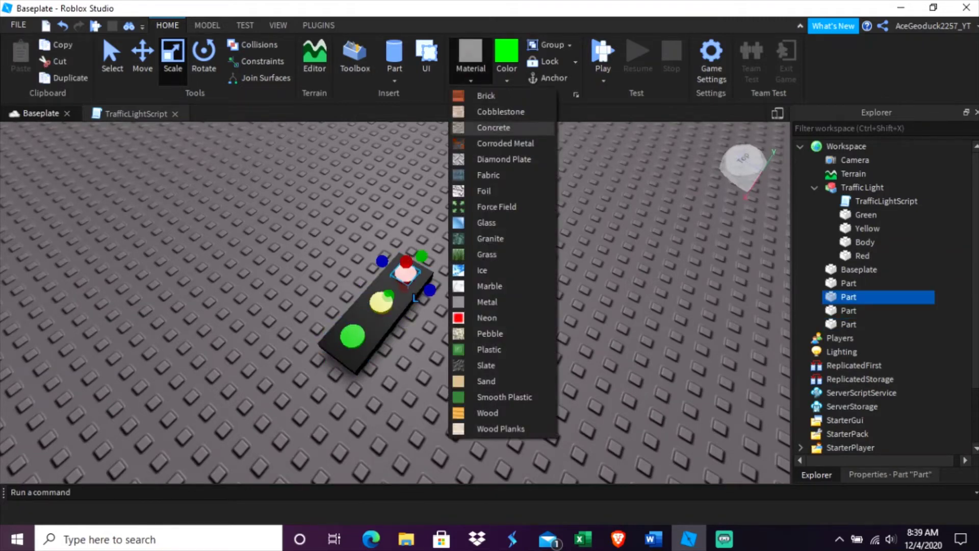
click(480, 317)
click(479, 317)
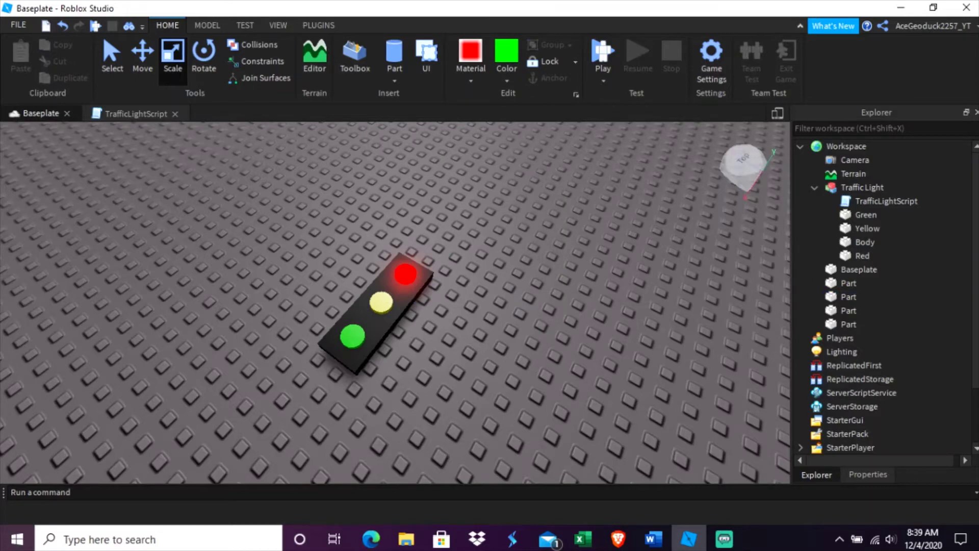
Step: Check the material of the existing Traffic Light's Yellow part and compare it with the new yellow and red cylinders
right_drag(395, 302, 530, 352)
click(467, 326)
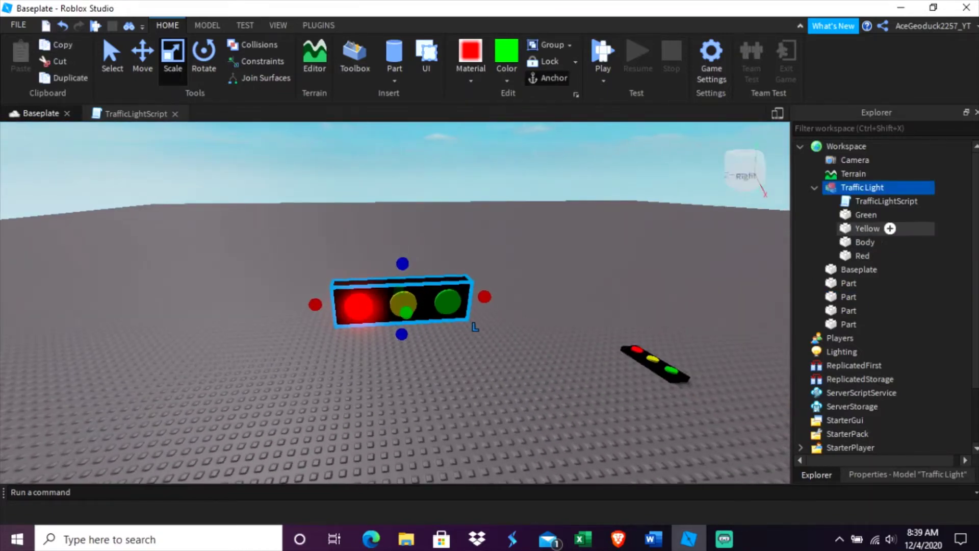
click(886, 215)
click(862, 229)
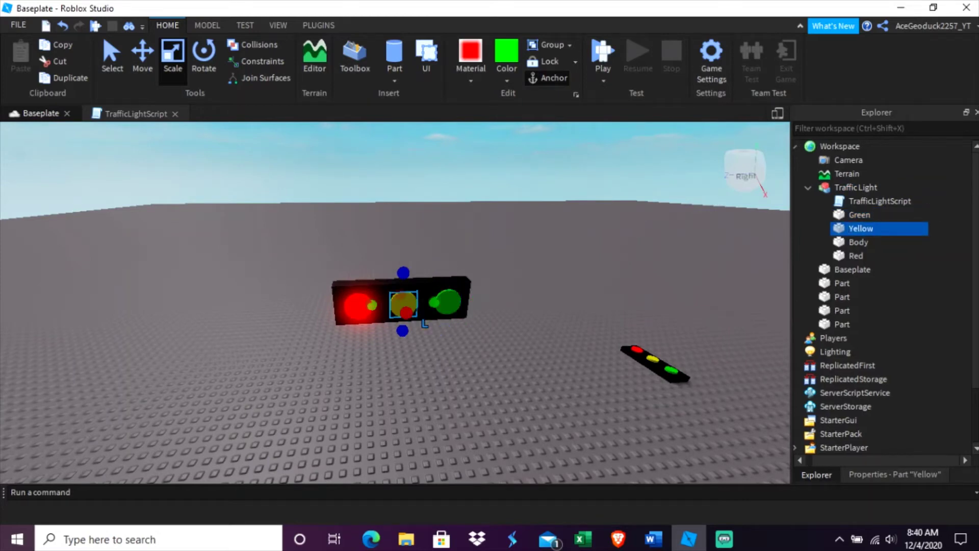
click(895, 475)
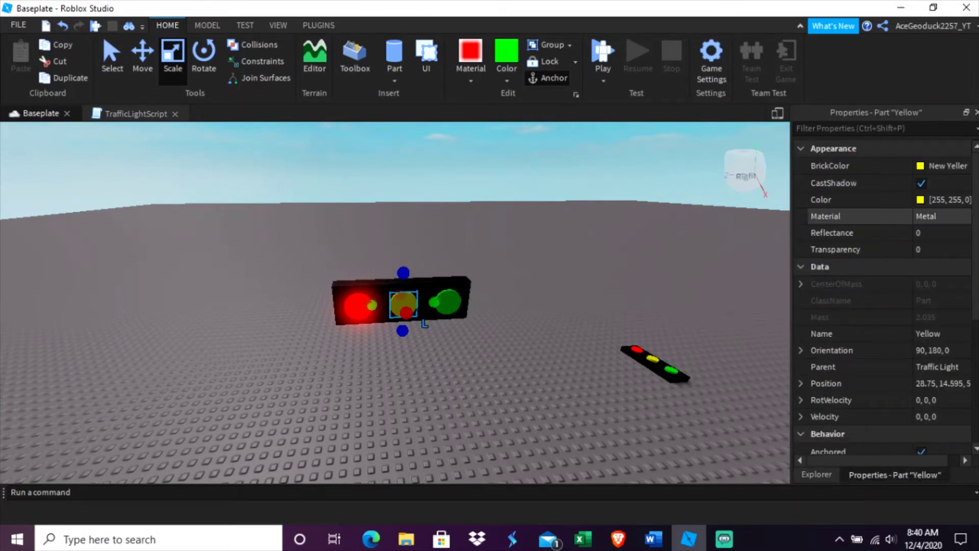
click(612, 255)
right_drag(395, 300, 395, 372)
scroll(395, 301, up, 4)
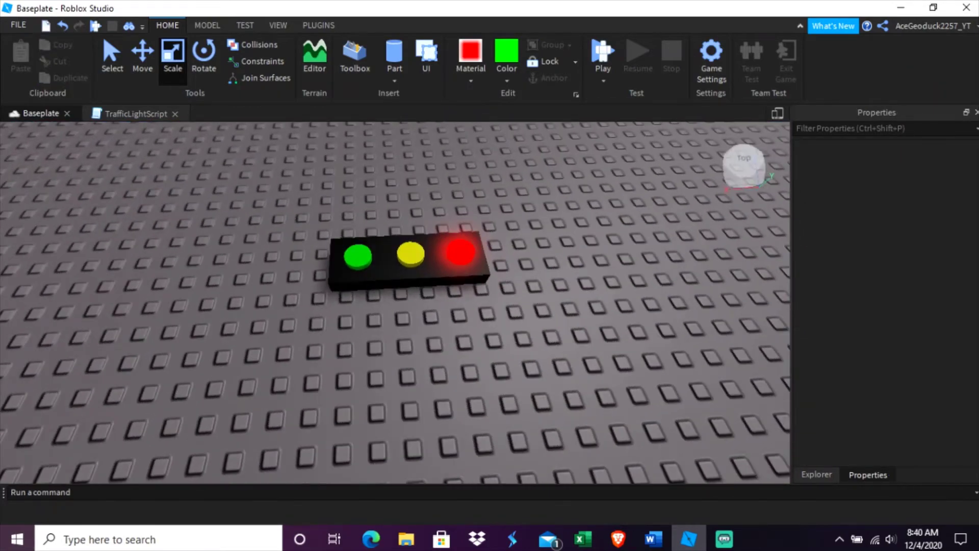
click(410, 253)
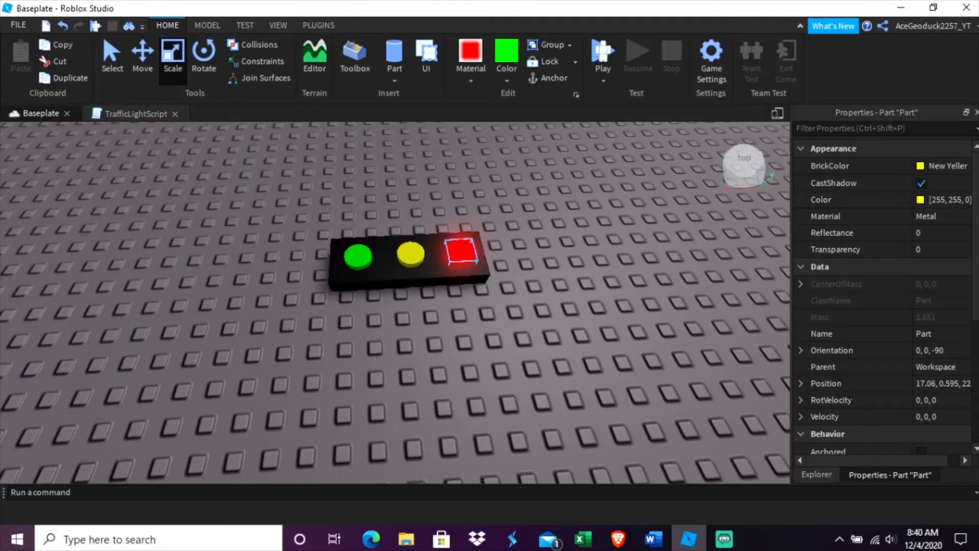
click(462, 251)
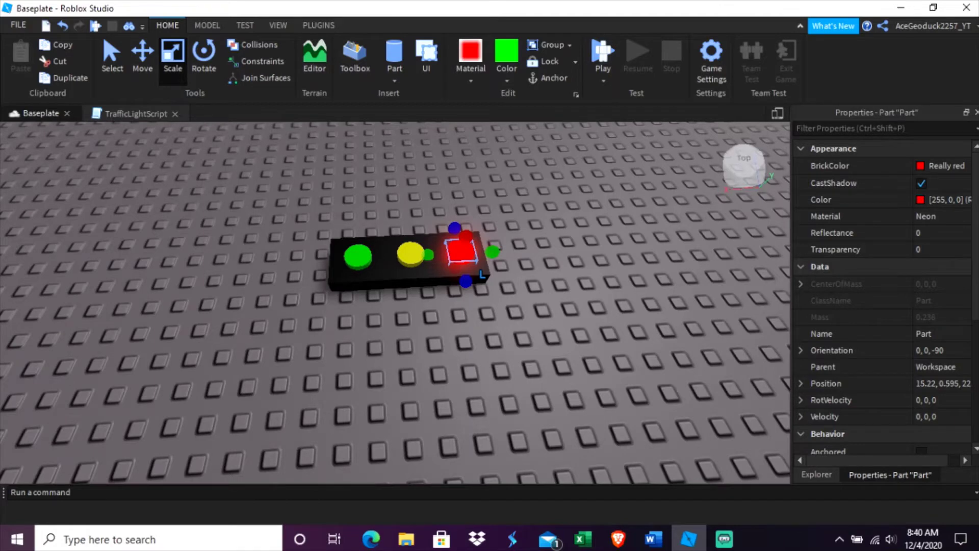
Step: Group the red, yellow and green cylinders and the black bar into one model
click(112, 60)
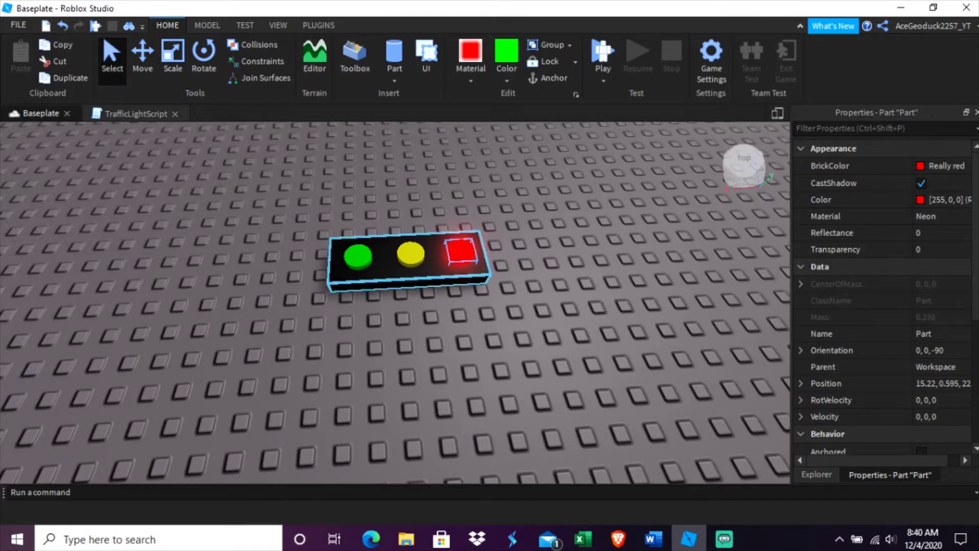
ctrl+click(410, 254)
ctrl+click(357, 255)
ctrl+click(383, 265)
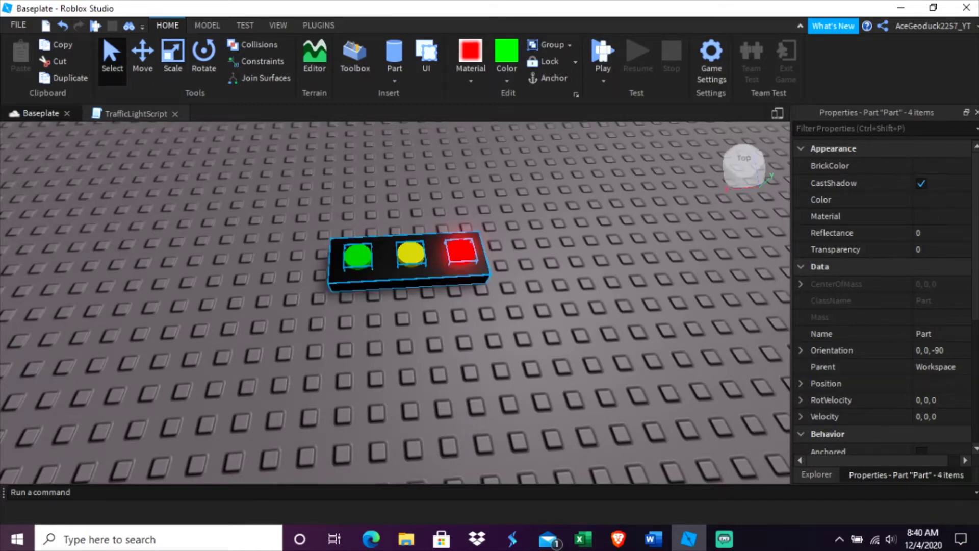
key(ctrl+g)
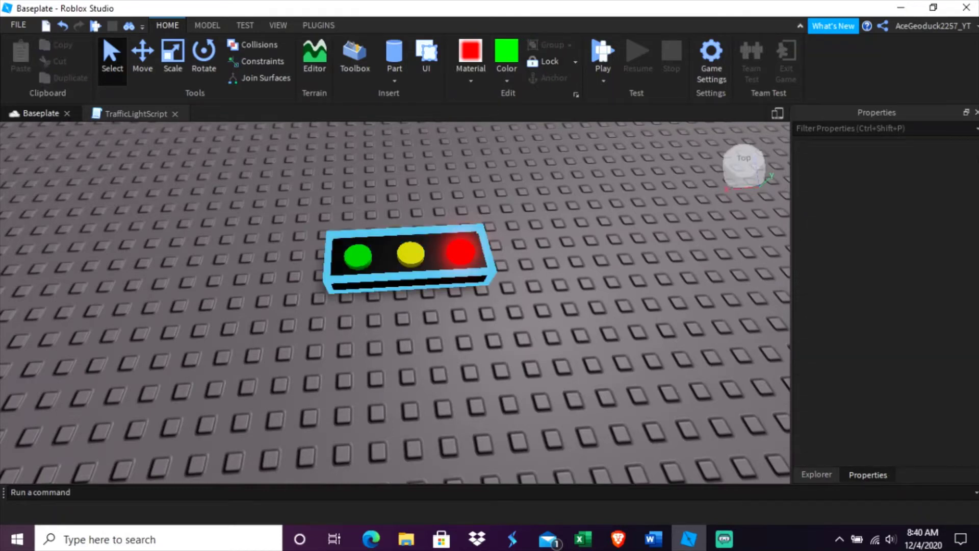
Step: Rename the newly grouped model to TrafficLightStandard
click(408, 266)
click(816, 474)
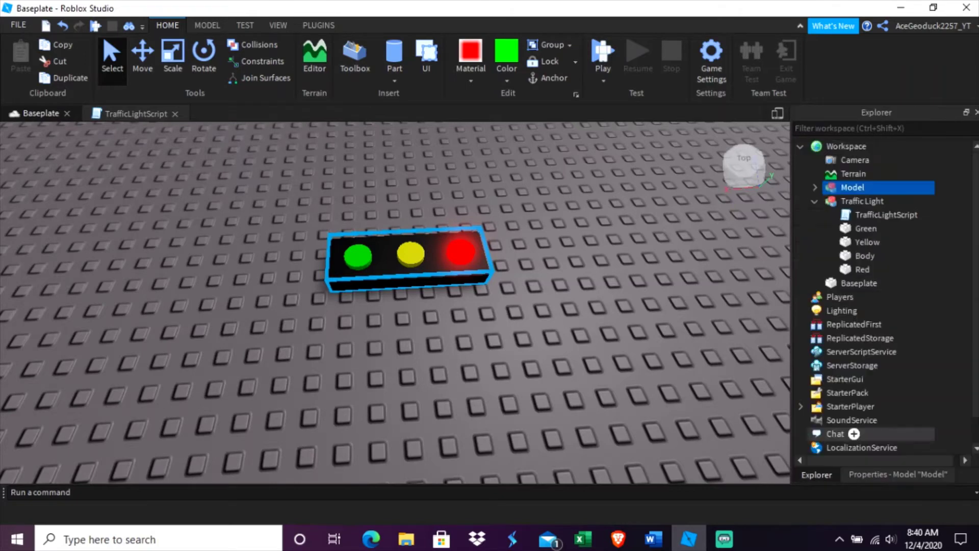
right_click(853, 187)
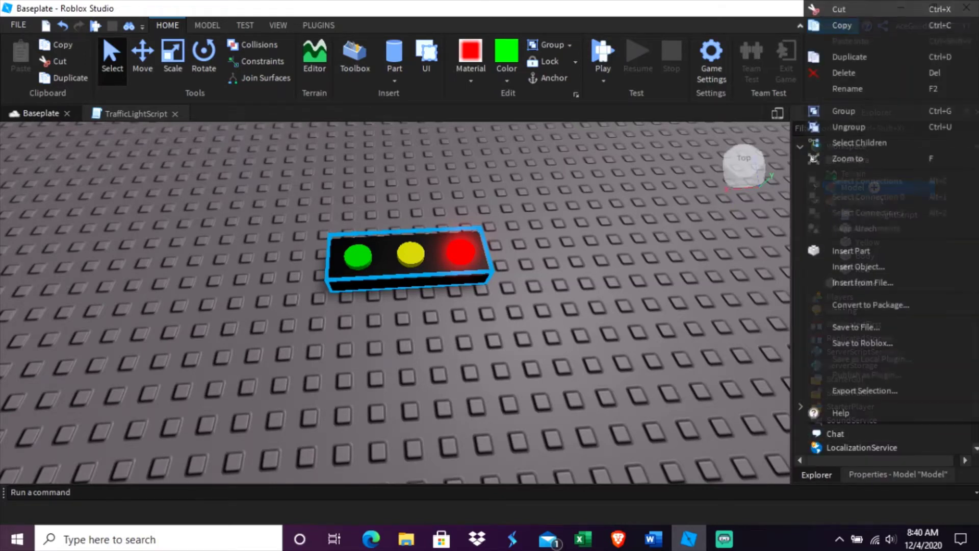
click(846, 89)
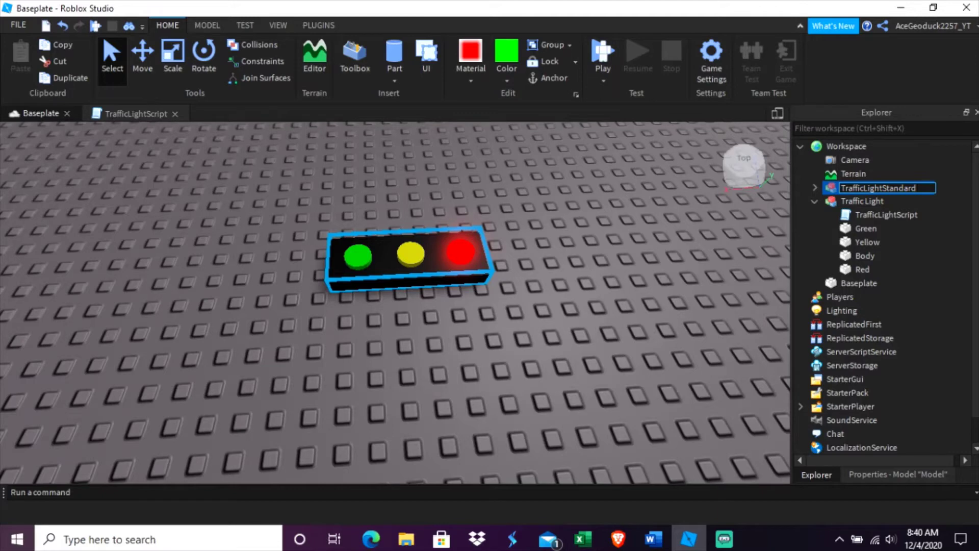
Step: Expand the TrafficLightStandard model and rename its yellow cylinder part to Yellow
click(815, 187)
click(863, 201)
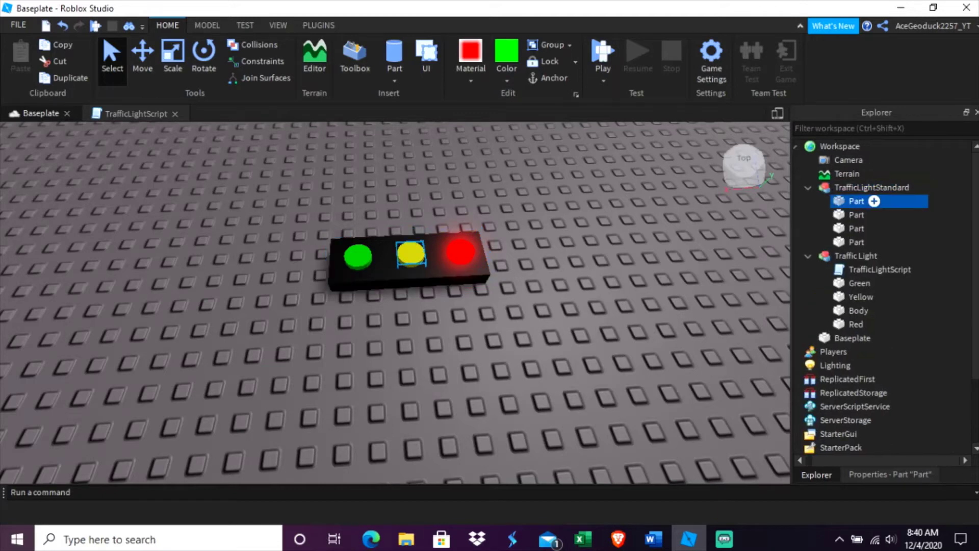
right_click(857, 201)
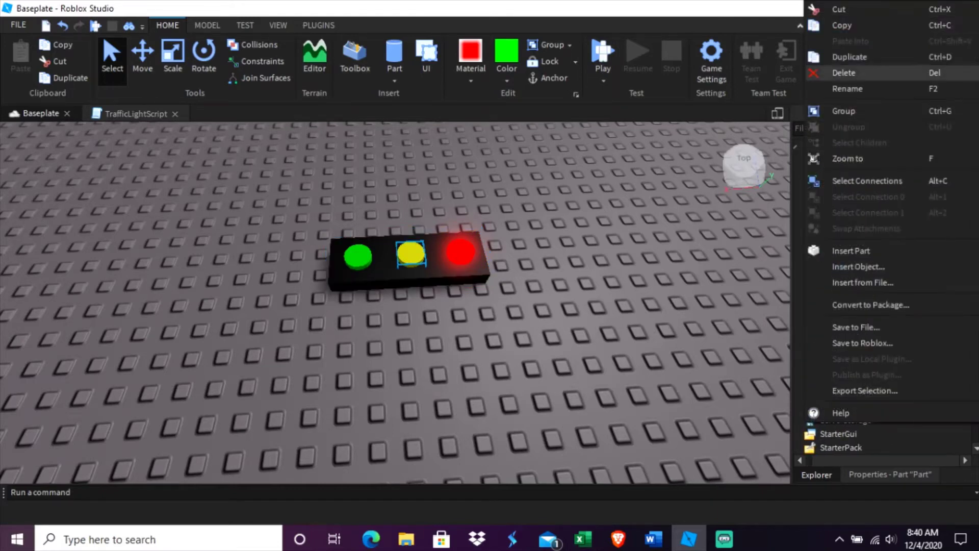
click(836, 87)
text(Yeloow)
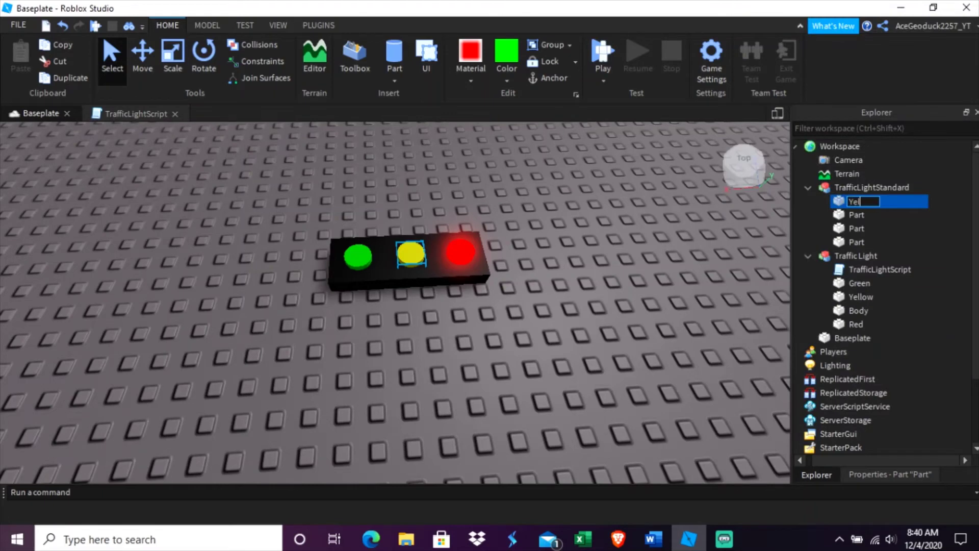
key(BackSpace)
key(BackSpace)
key(BackSpace)
text(low)
key(Return)
Step: Rename the black bar part in TrafficLightStandard to Body
click(875, 215)
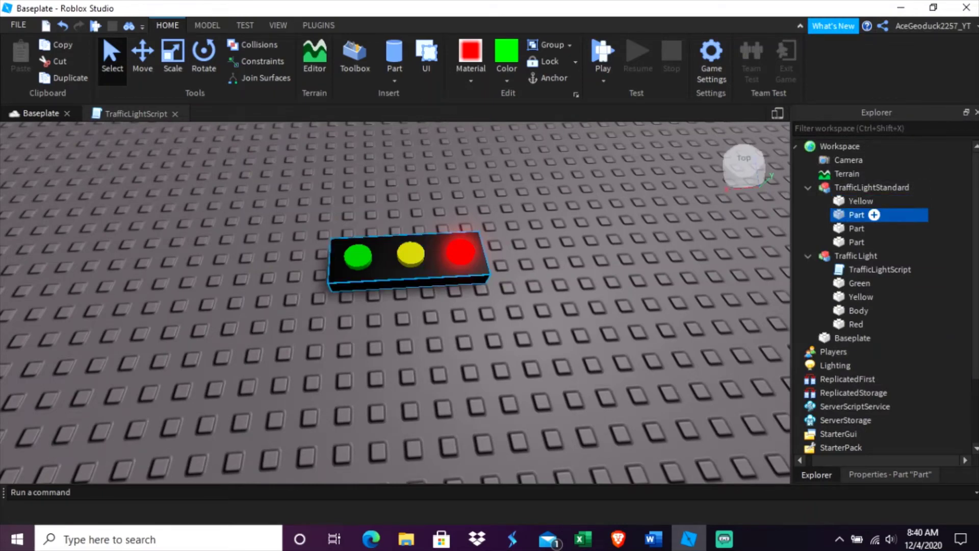
right_click(867, 215)
click(837, 88)
text(Body)
key(Return)
Step: Rename the red cylinder part in TrafficLightStandard to Red
click(874, 228)
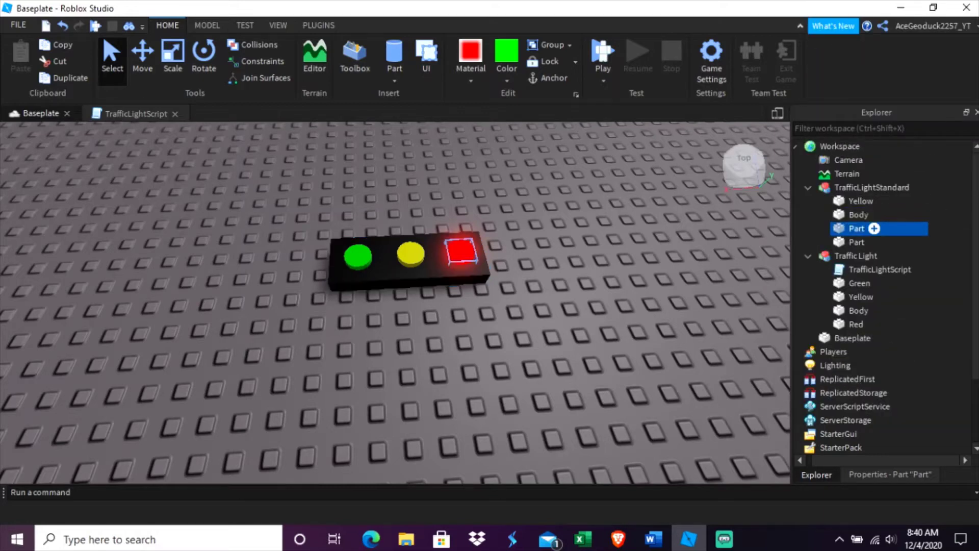
right_click(874, 228)
click(836, 88)
text(Red)
key(Return)
Step: Rename the green cylinder part in TrafficLightStandard to Green
click(874, 242)
right_click(874, 242)
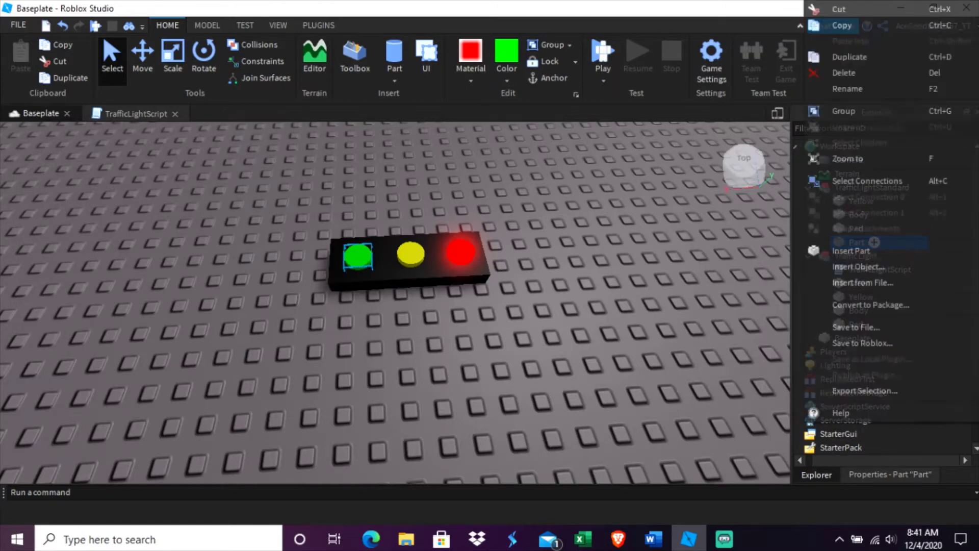
click(846, 88)
text(Green)
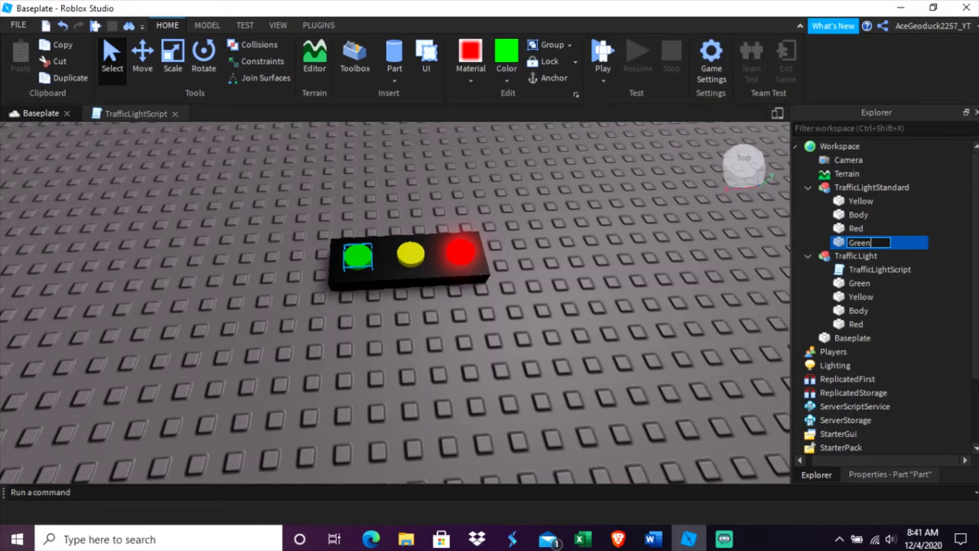
click(464, 306)
Step: Examine the grouped traffic light on the baseplate from several distances and angles
scroll(464, 306, down, 6)
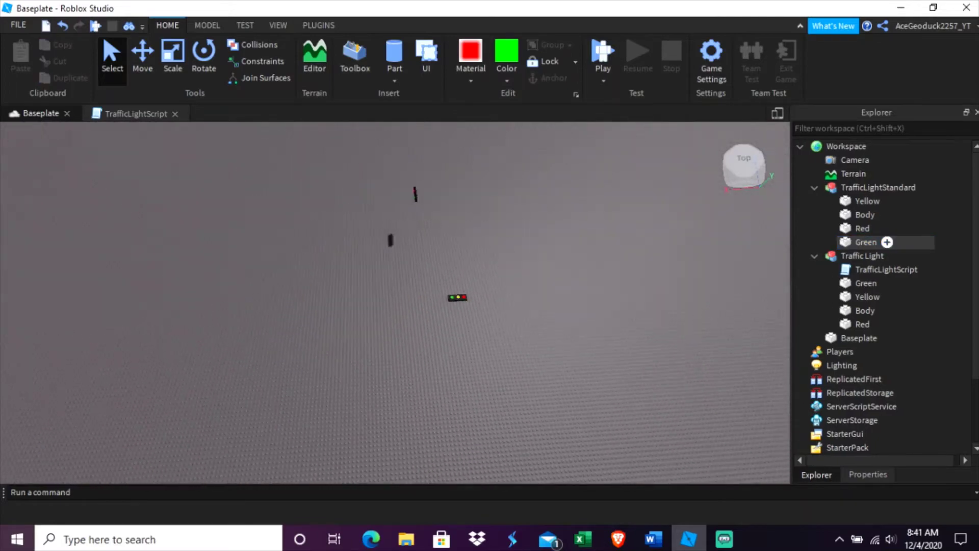
scroll(465, 306, up, 3)
right_drag(465, 306, 520, 245)
scroll(395, 302, up, 3)
right_drag(395, 302, 428, 342)
scroll(395, 302, down, 5)
scroll(395, 302, up, 4)
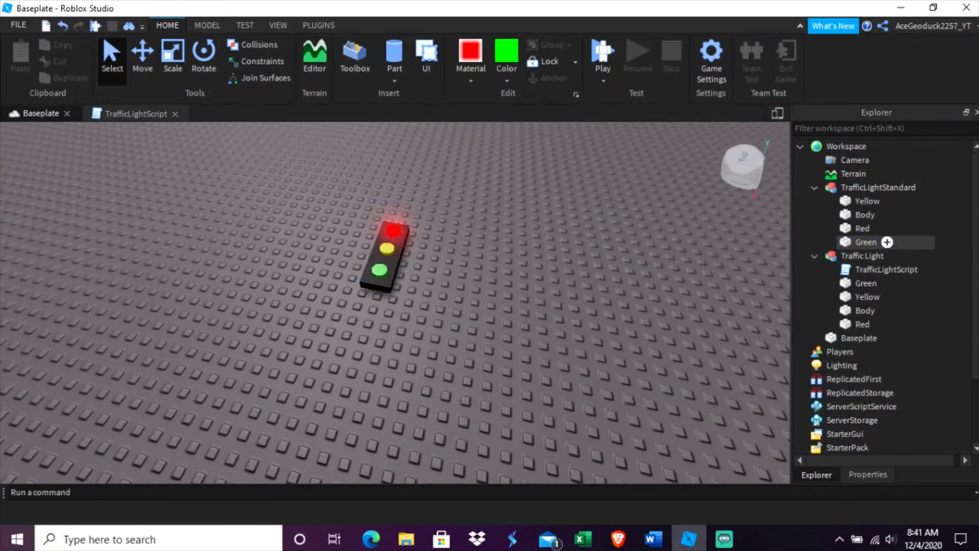
scroll(395, 302, up, 4)
right_drag(395, 302, 345, 257)
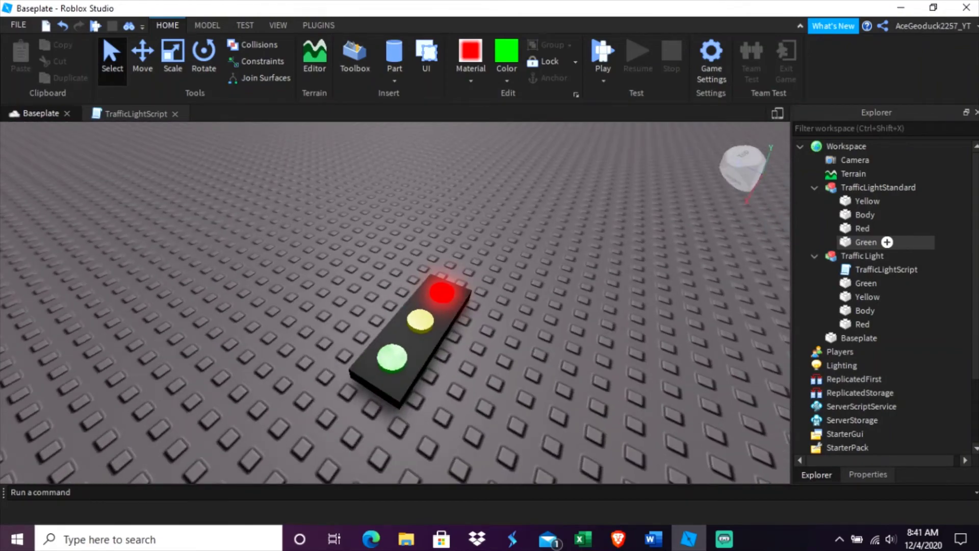
Step: Insert a new Script into the TrafficLightStandard model and select it
click(878, 187)
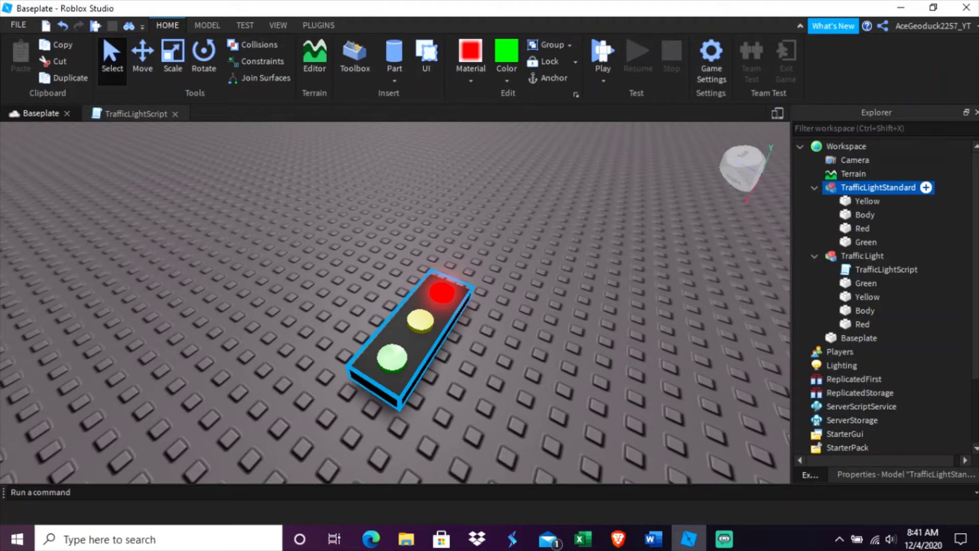
click(926, 187)
click(829, 271)
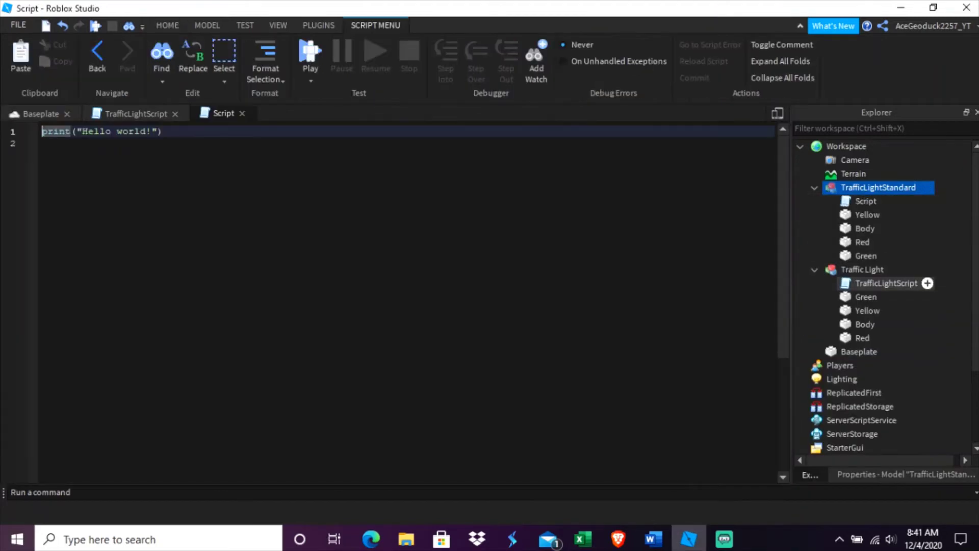
click(869, 201)
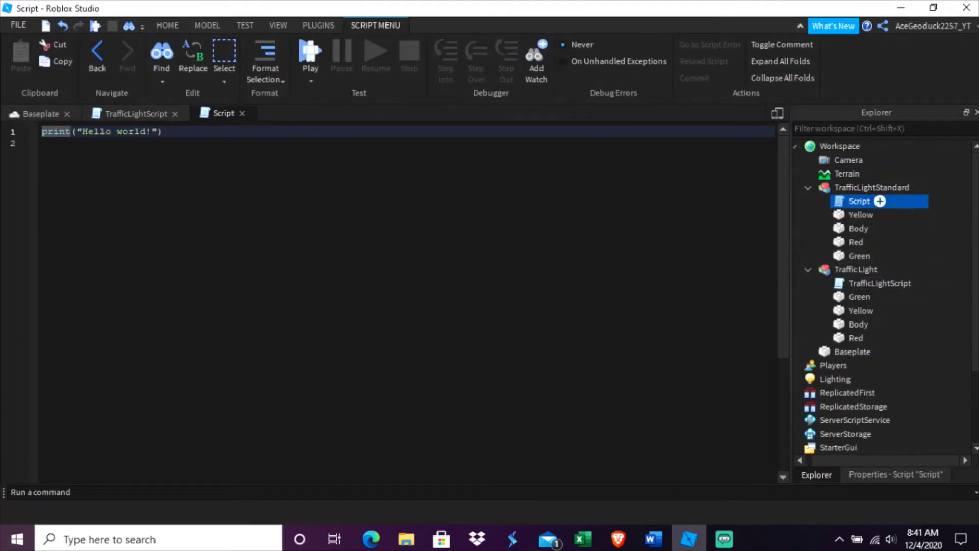
Step: Delete the default print("Hello world!") line from the new script
drag(164, 131, 153, 144)
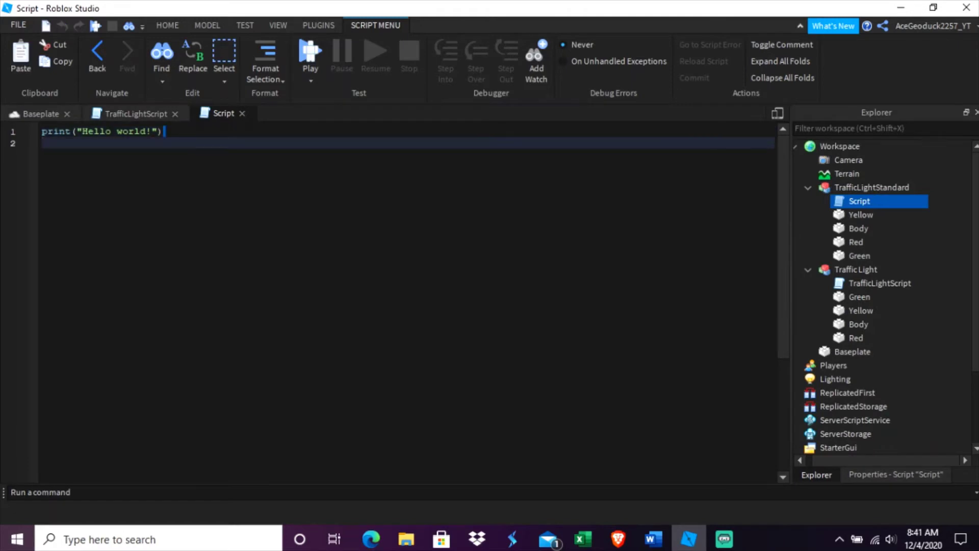
click(163, 131)
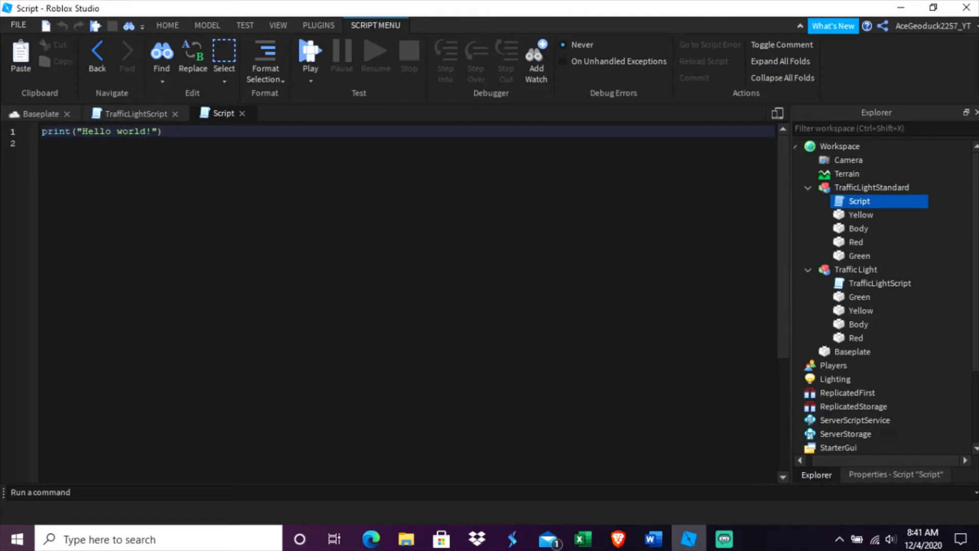
key(BackSpace)
key(BackSpace)
key(BackSpace)
key(BackSpace)
key(BackSpace)
key(BackSpace)
key(BackSpace)
key(BackSpace)
key(BackSpace)
key(BackSpace)
key(BackSpace)
key(BackSpace)
key(BackSpace)
key(BackSpace)
key(BackSpace)
key(BackSpace)
key(BackSpace)
key(BackSpace)
key(BackSpace)
key(BackSpace)
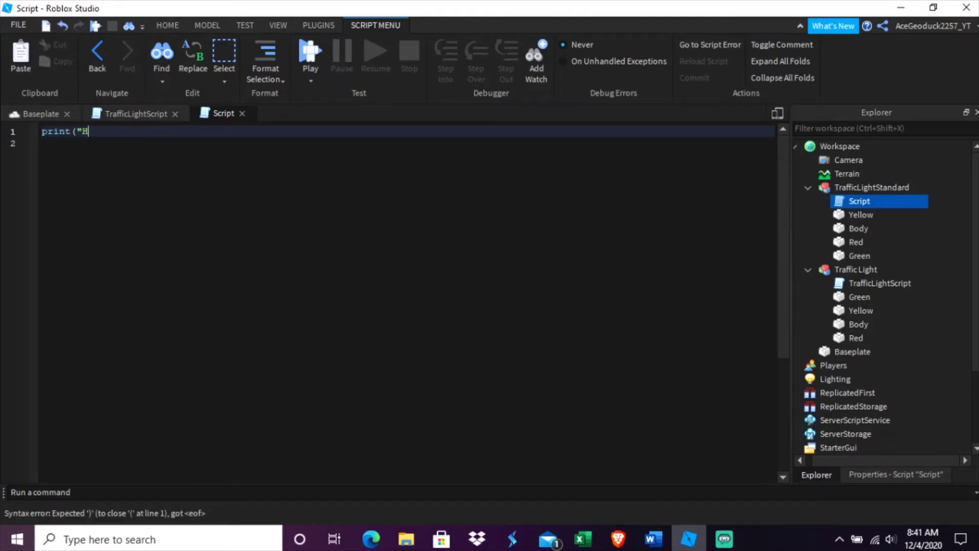
Step: Review the light change code in TrafficLightScript as a reference and return to the empty script
click(136, 113)
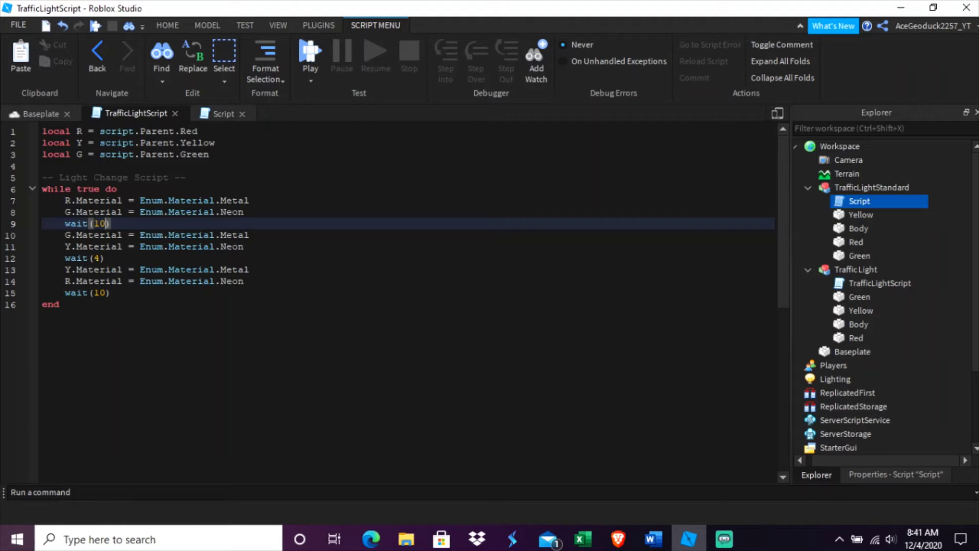
click(223, 113)
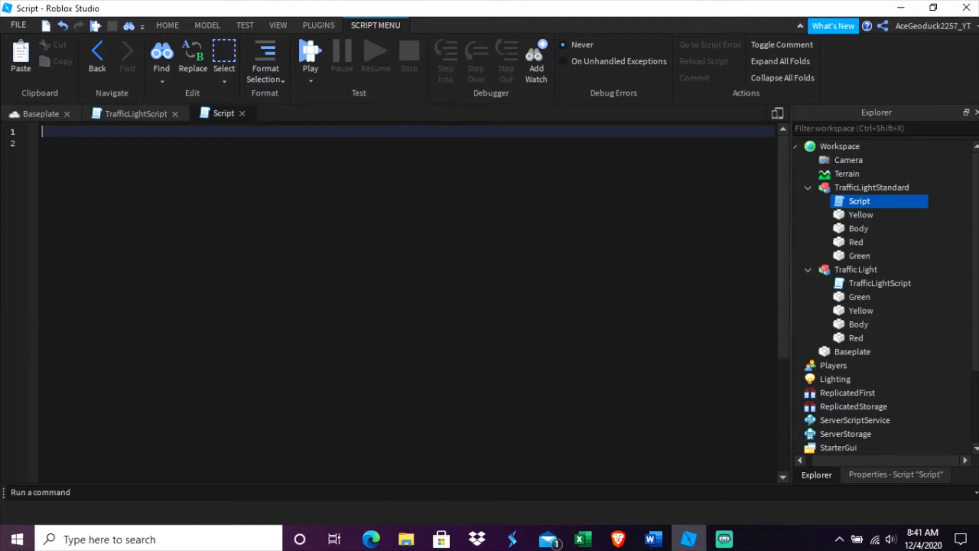
Step: Declare the red light variable on line 1 as local R = script.Parent.Red, checking the syntax against TrafficLightScript
text(local R )
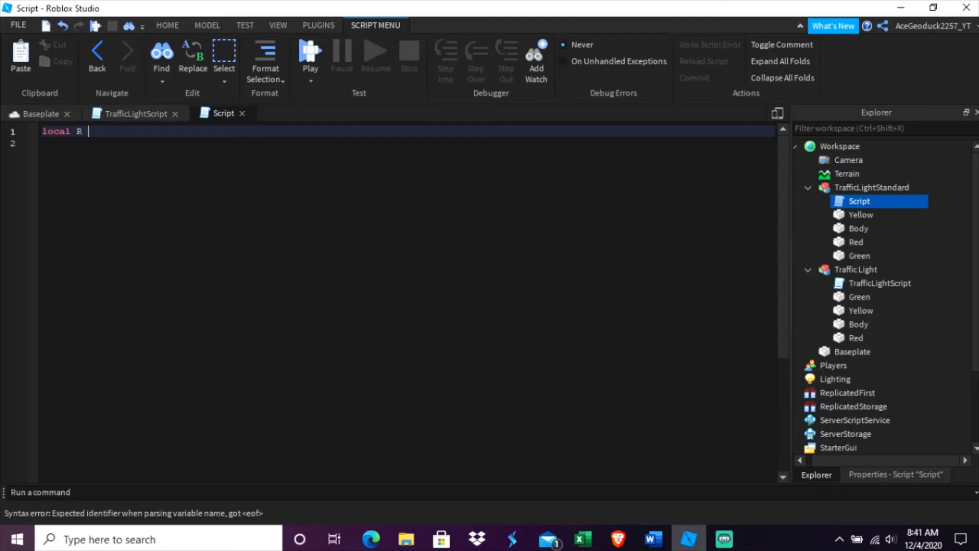
text(script.Par)
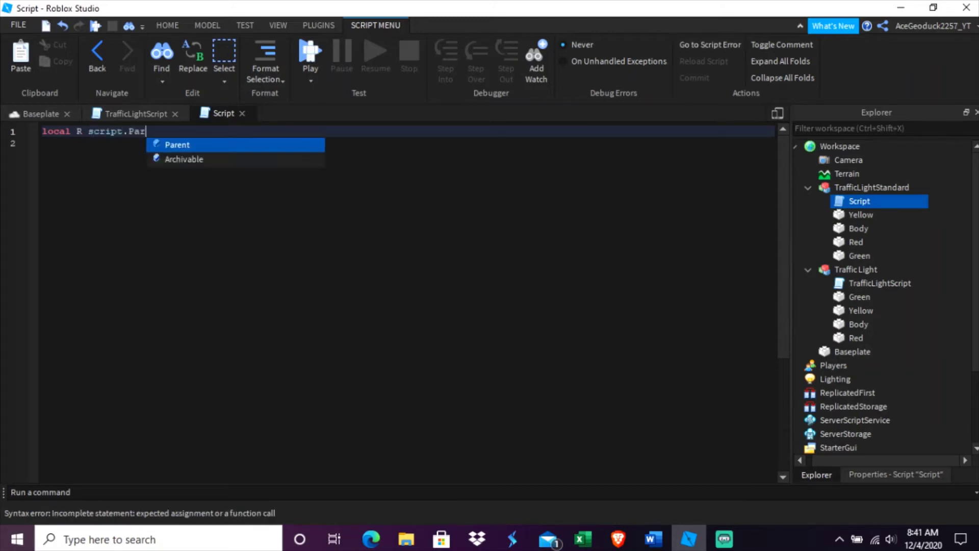
key(Tab)
text(.Red)
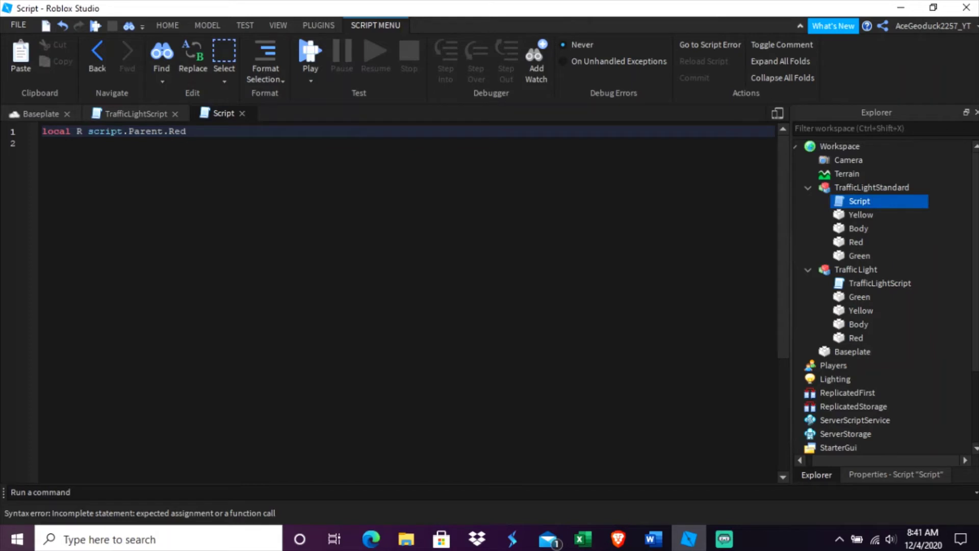
click(136, 113)
click(223, 113)
click(88, 131)
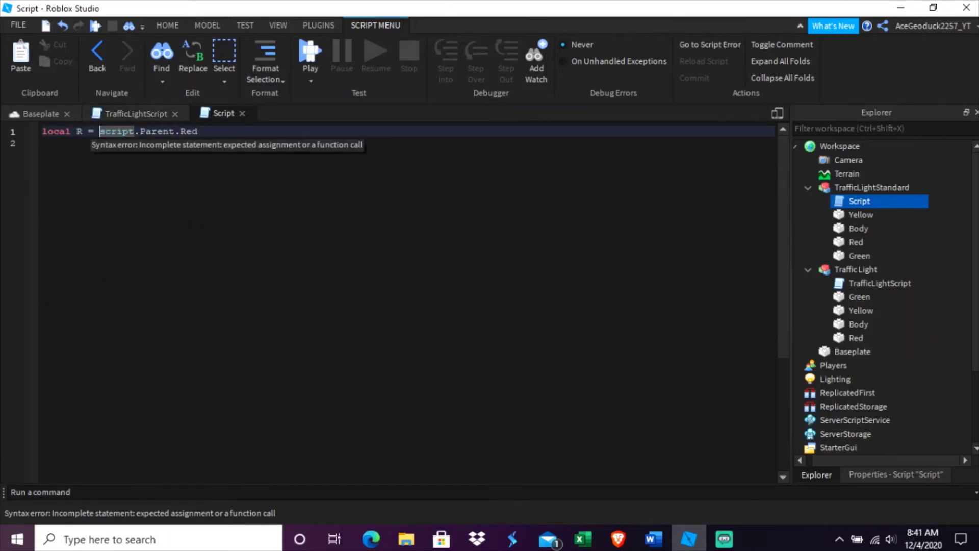
click(135, 113)
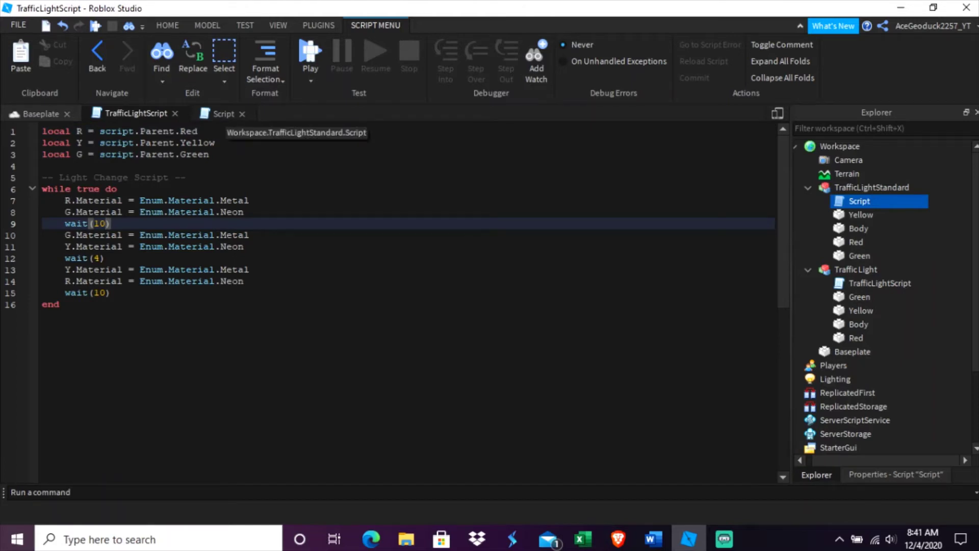
click(223, 113)
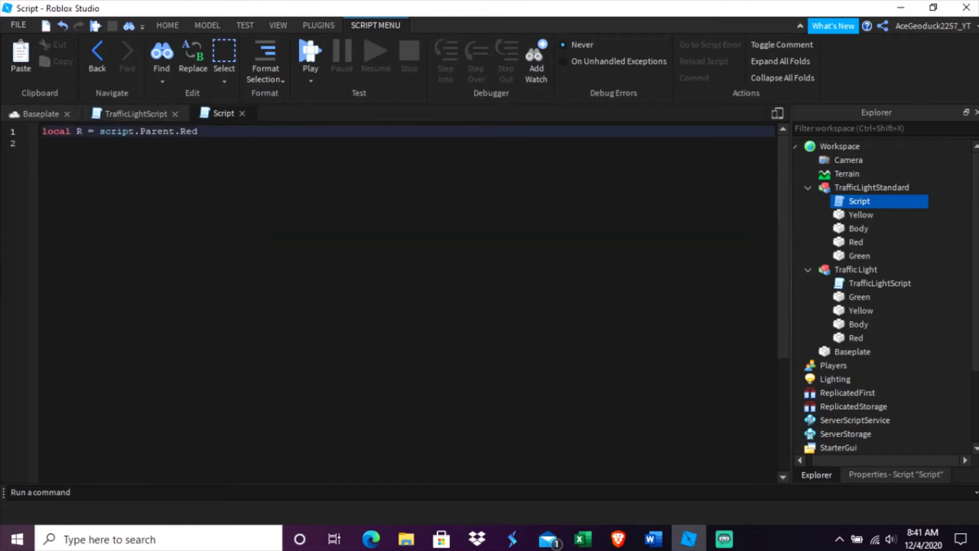
Step: Add a second line declaring the yellow light variable as local Y = script.Parent.Yellow
key(Return)
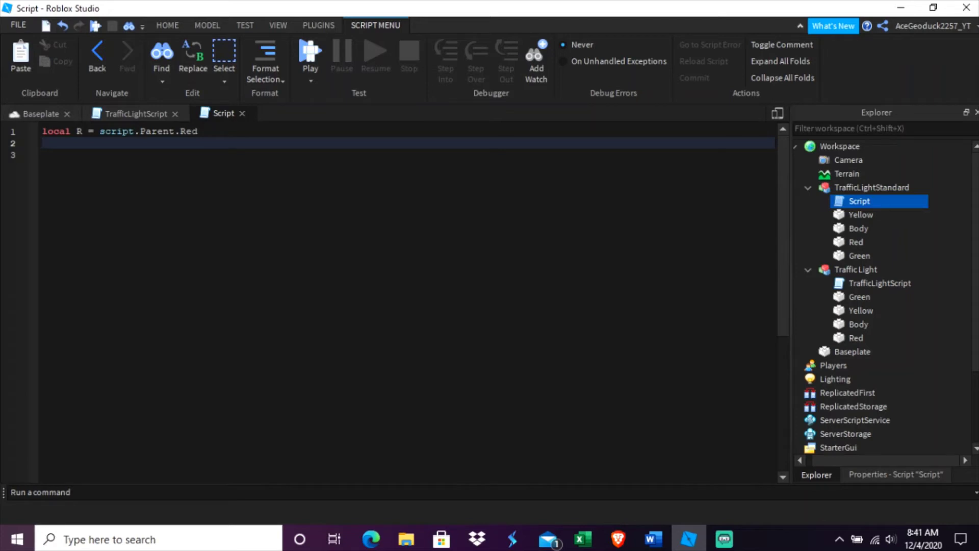
text(loc)
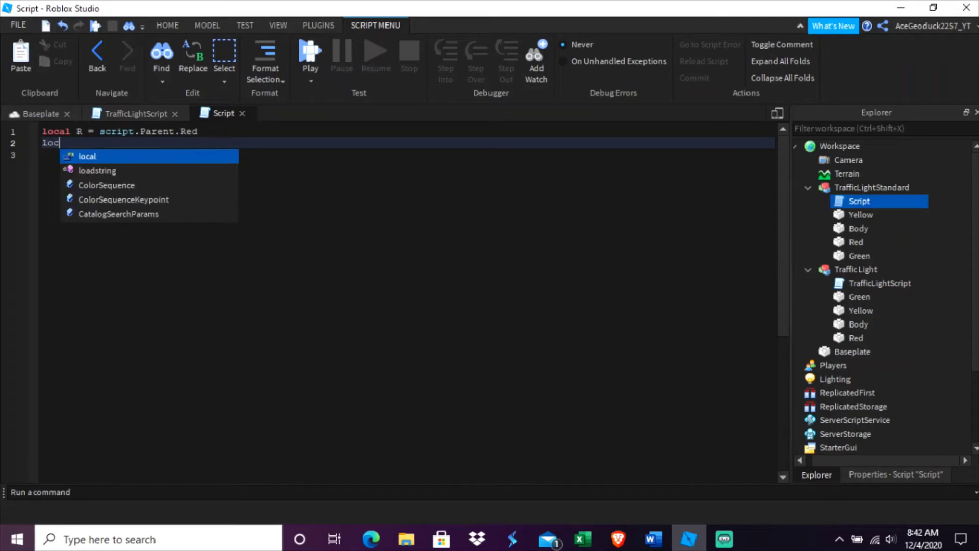
text(al Y)
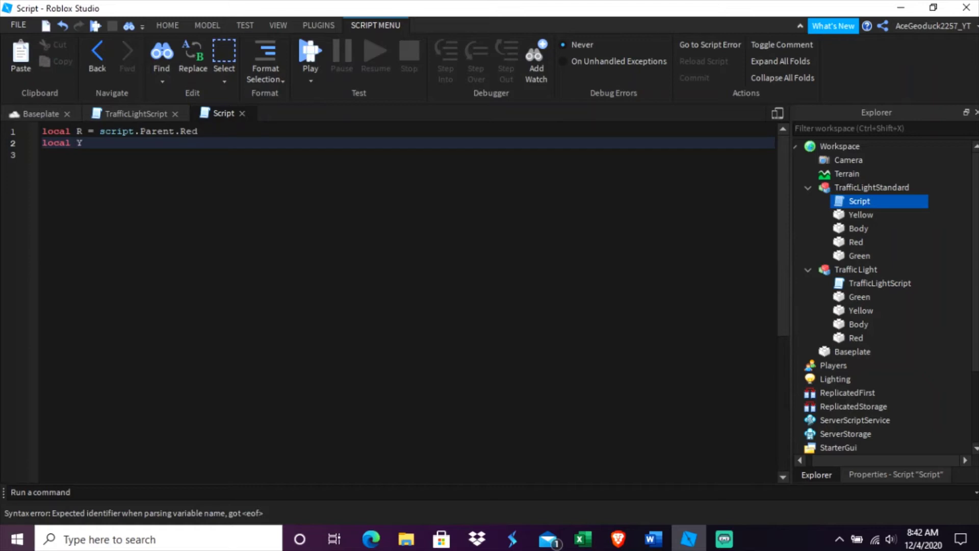
text( = script)
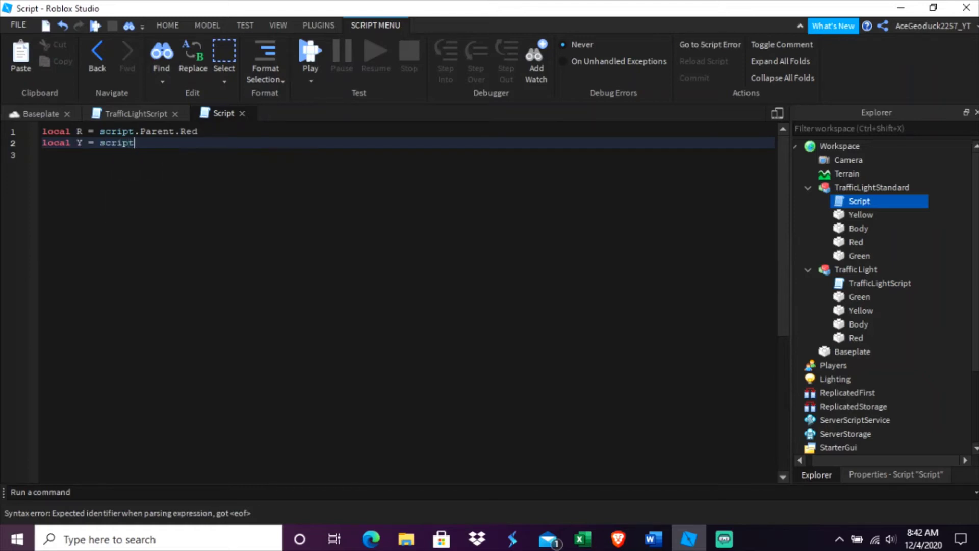
text(.Par)
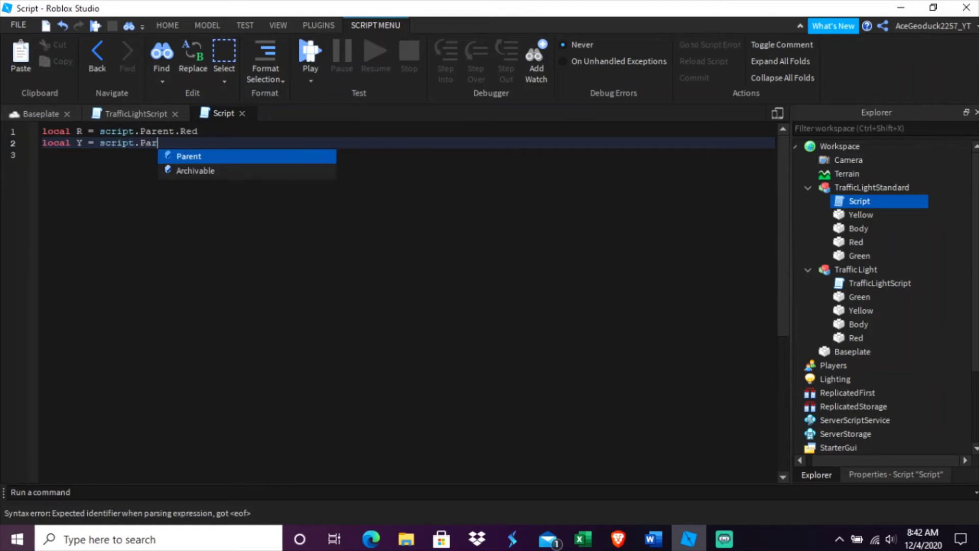
text(ent.Yellow)
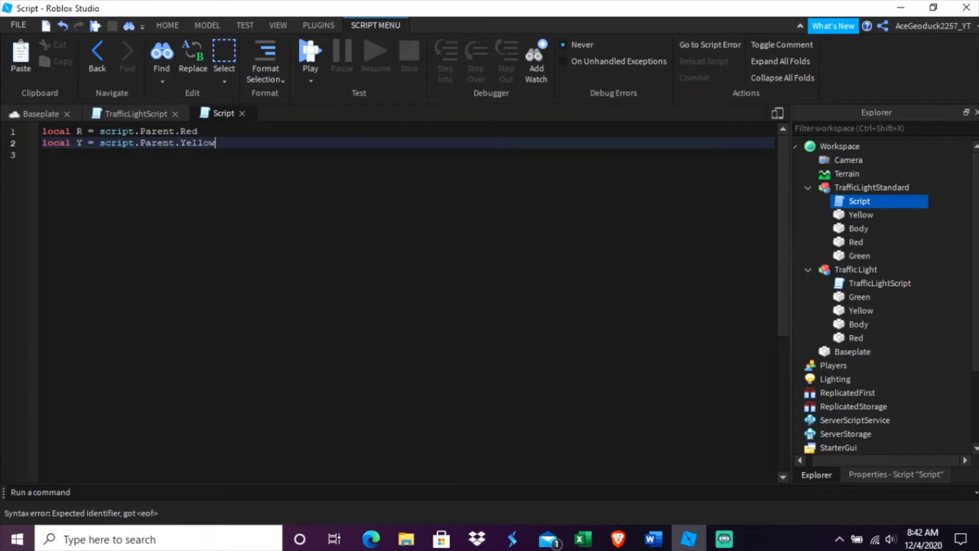
Step: Add a third line declaring the green light variable as local G = script.Parent.Green
key(Return)
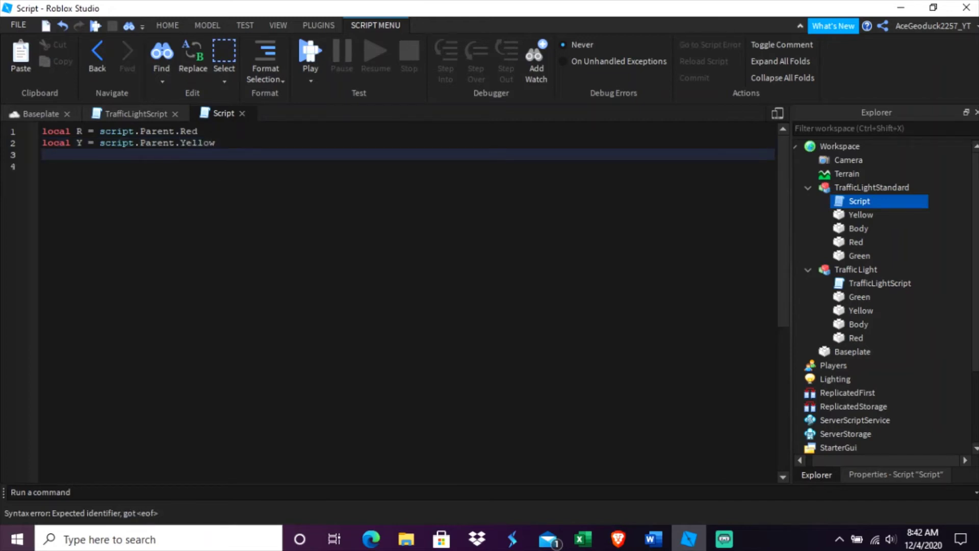
text(local G)
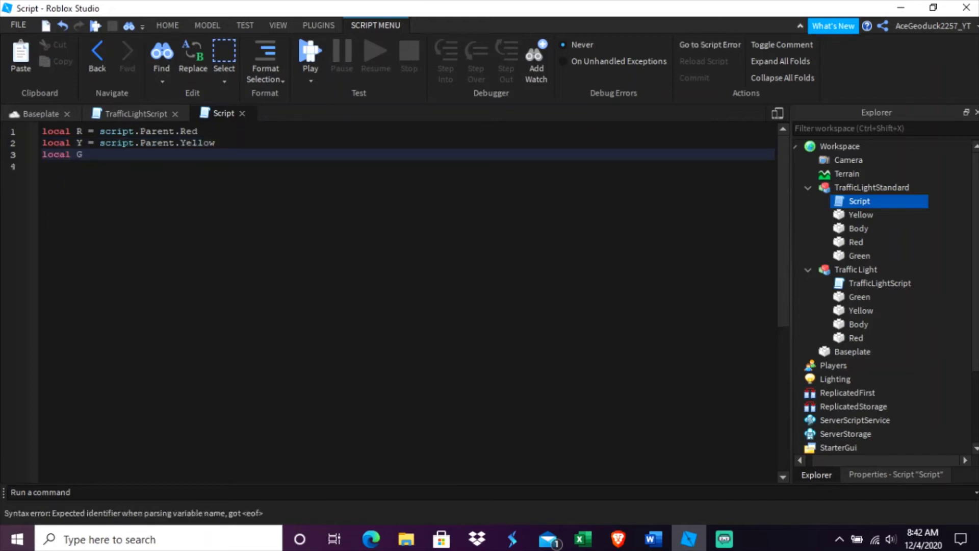
text( = s)
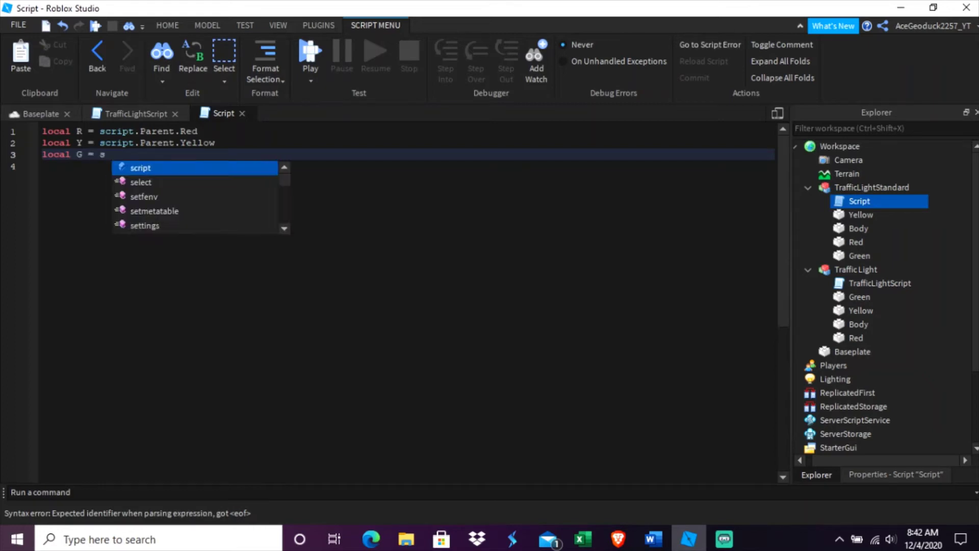
text(cript.Pa)
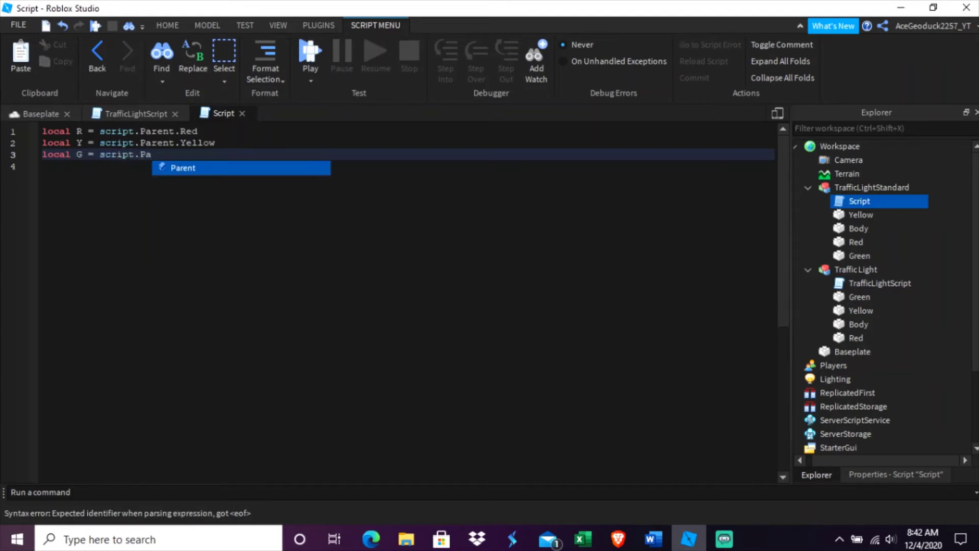
text(rent.Green)
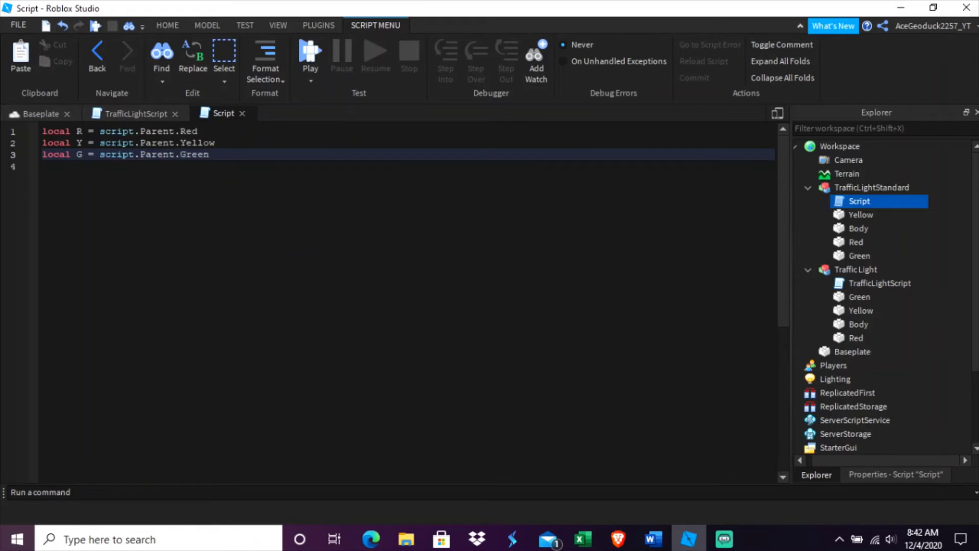
Step: Leave a blank line below the variables and add the comment "-- Light Change Script"
key(Return)
key(Return)
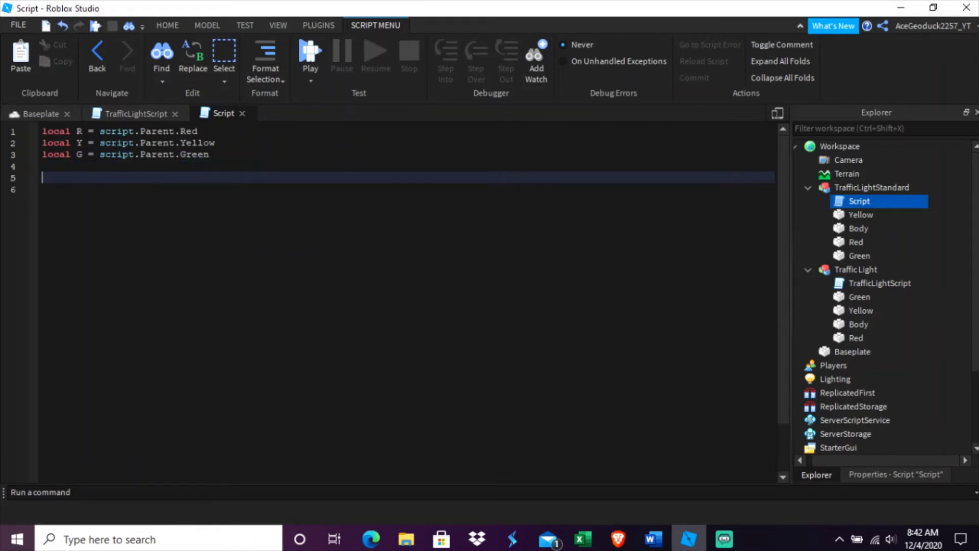
text(-- Light Change Script)
Step: Consult TrafficLightScript and add a while true do loop with its closing end below the comment
click(136, 113)
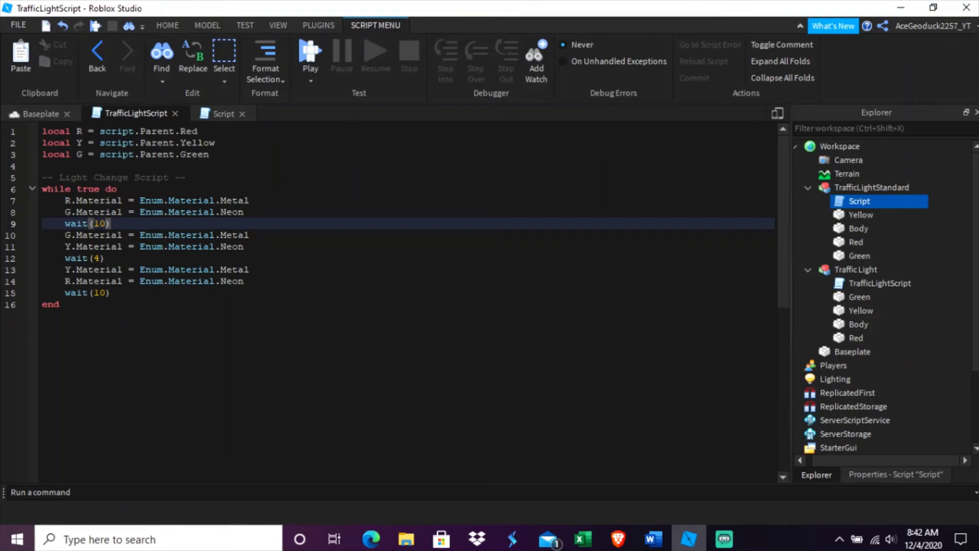
key(ctrl+Tab)
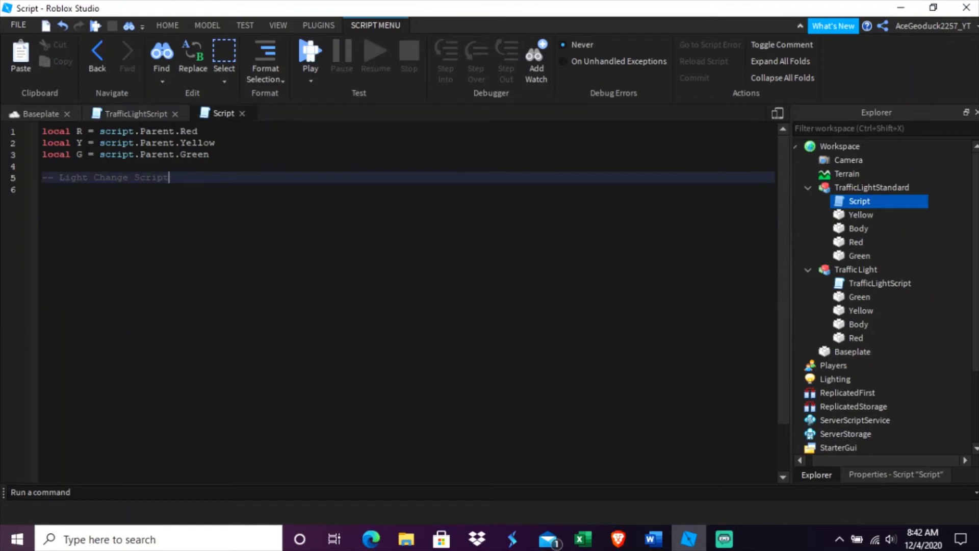
key(Return)
text(while)
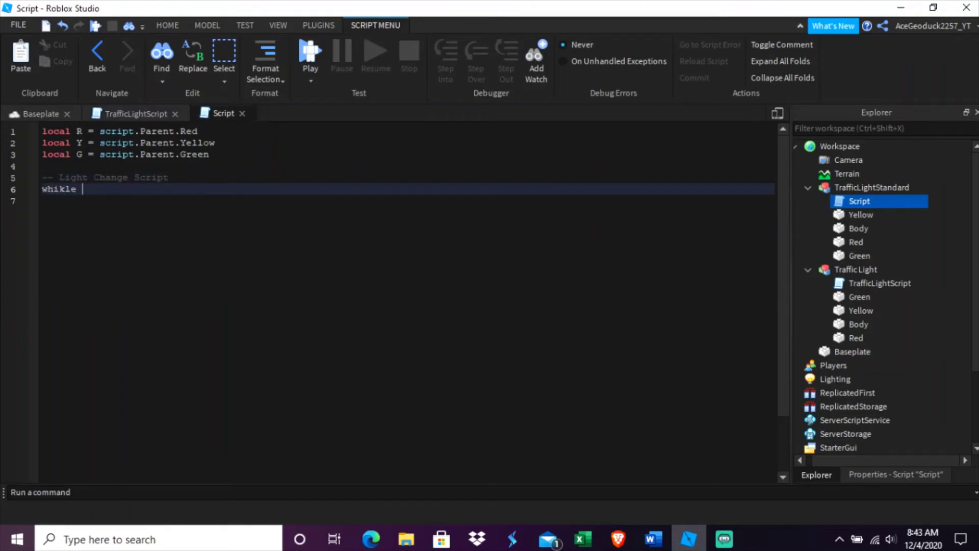
key(BackSpace)
key(BackSpace)
key(BackSpace)
text(le true do)
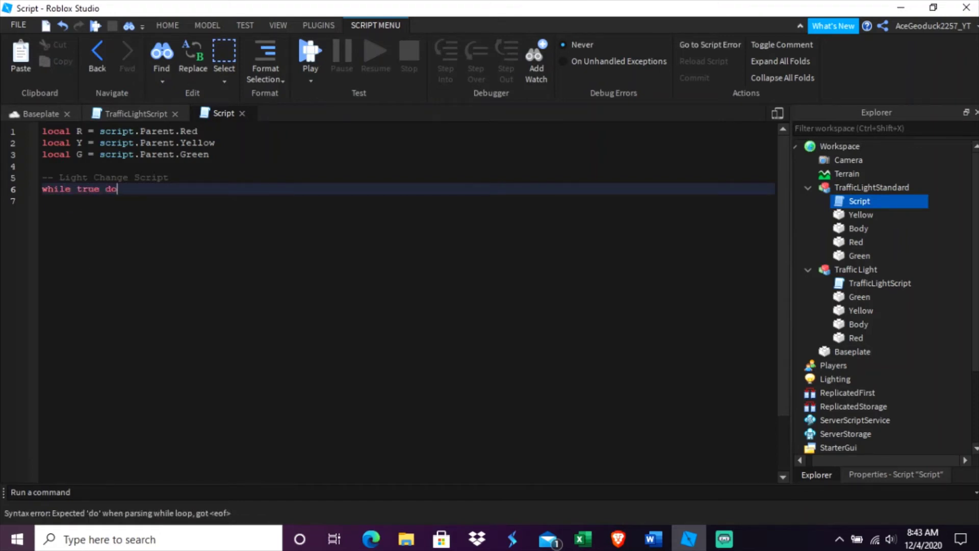
key(Return)
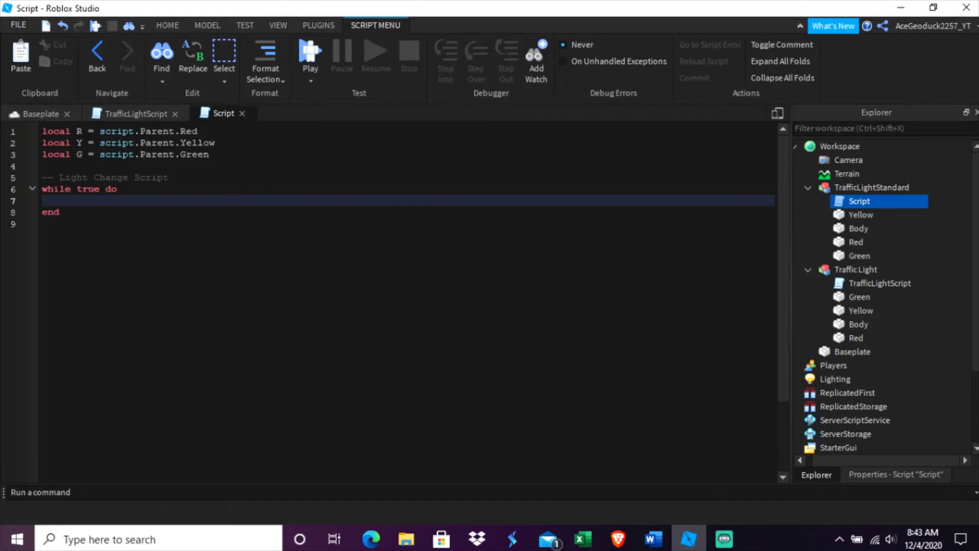
Step: Inside the loop, write R.Material = Enum.Material.Metal, using TrafficLightScript as the reference
click(135, 113)
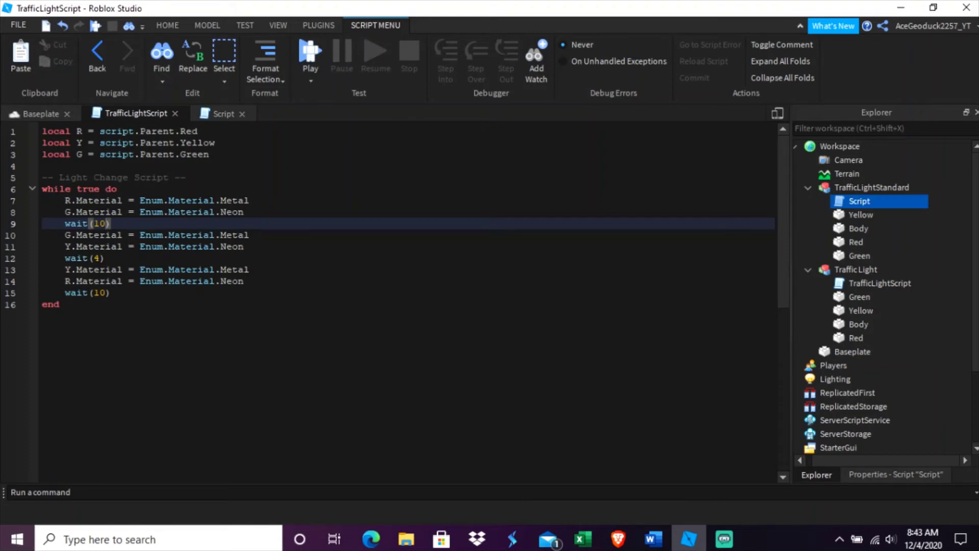
click(223, 113)
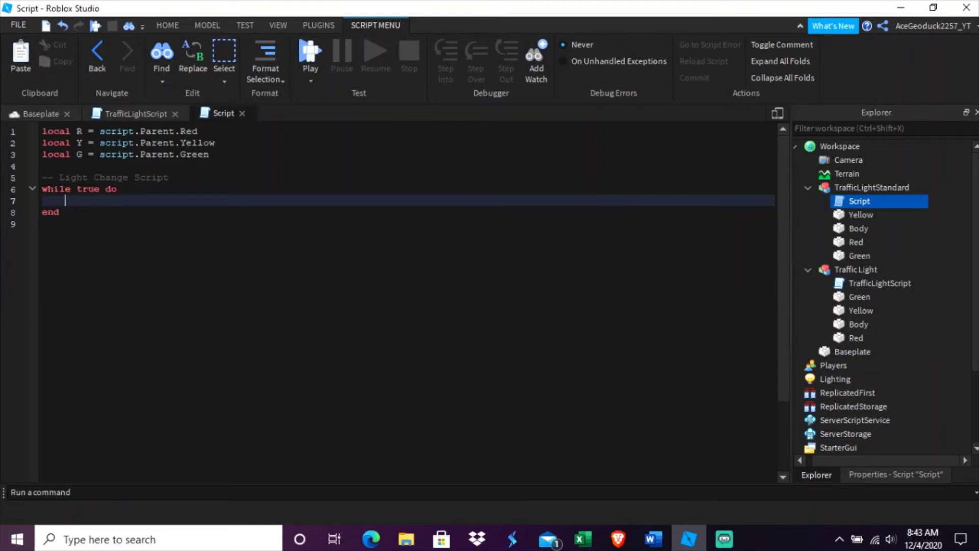
text(R.Ma)
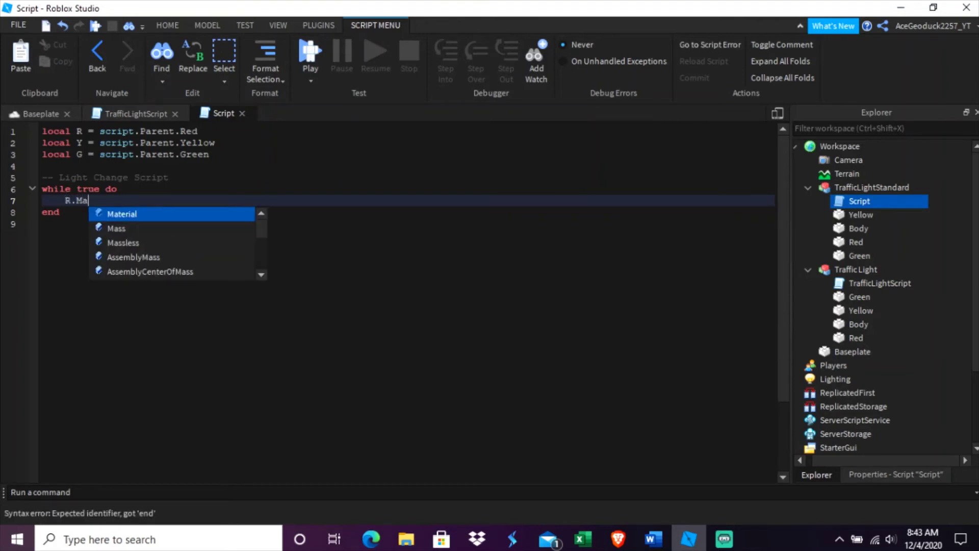
text(terial =)
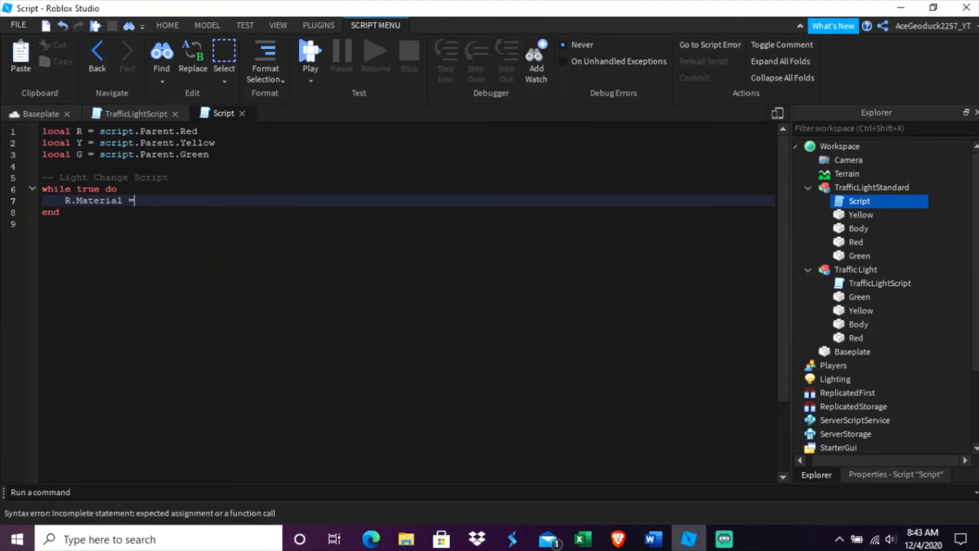
text( EnumM)
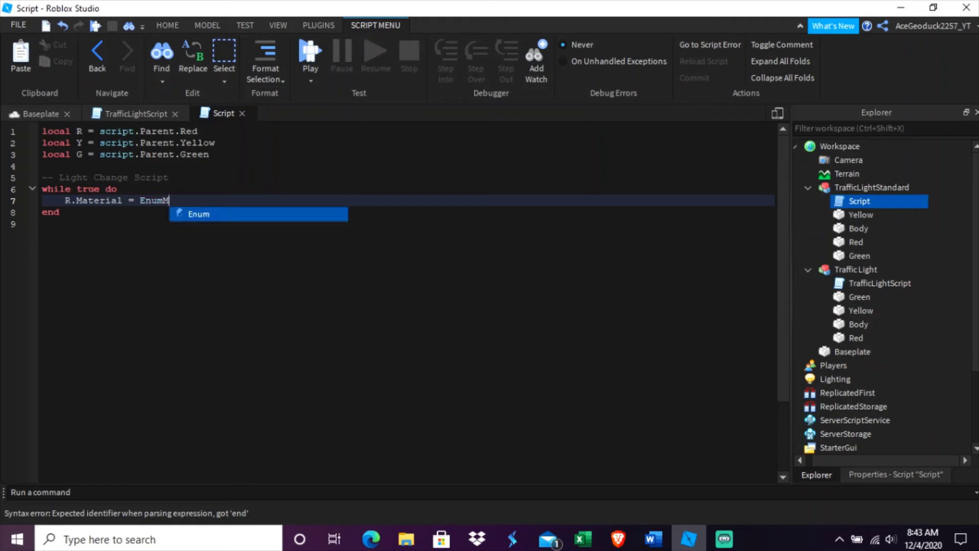
key(BackSpace)
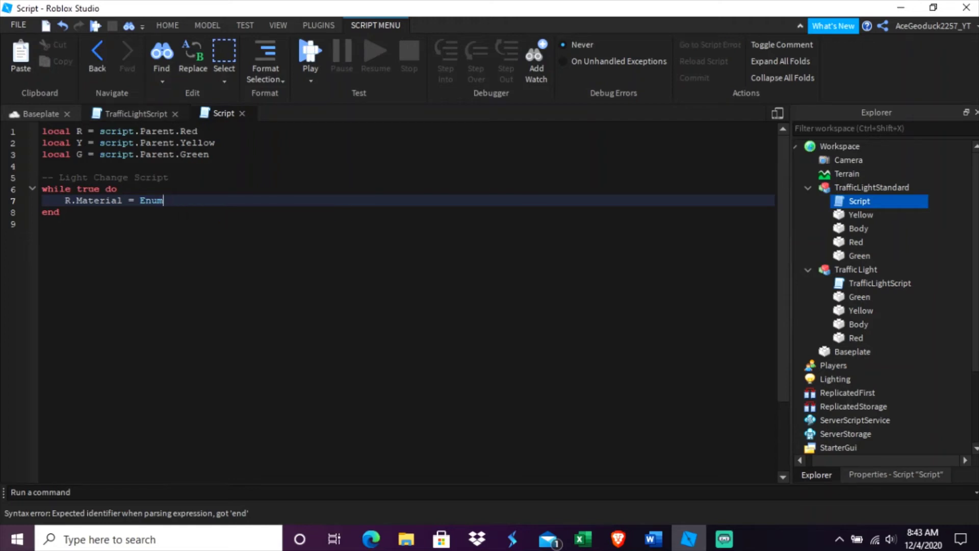
click(136, 113)
key(ctrl+Tab)
text(.M)
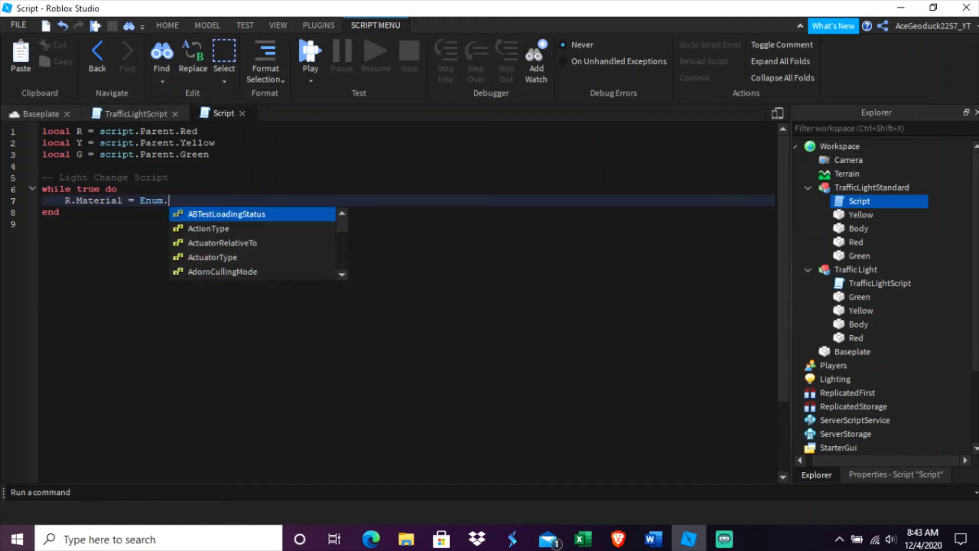
text(aterial)
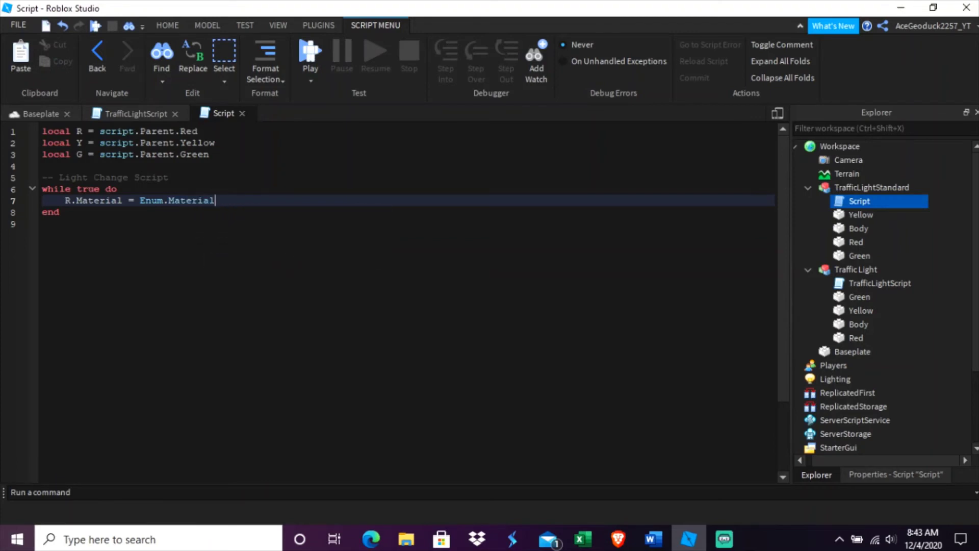
text(.Metal)
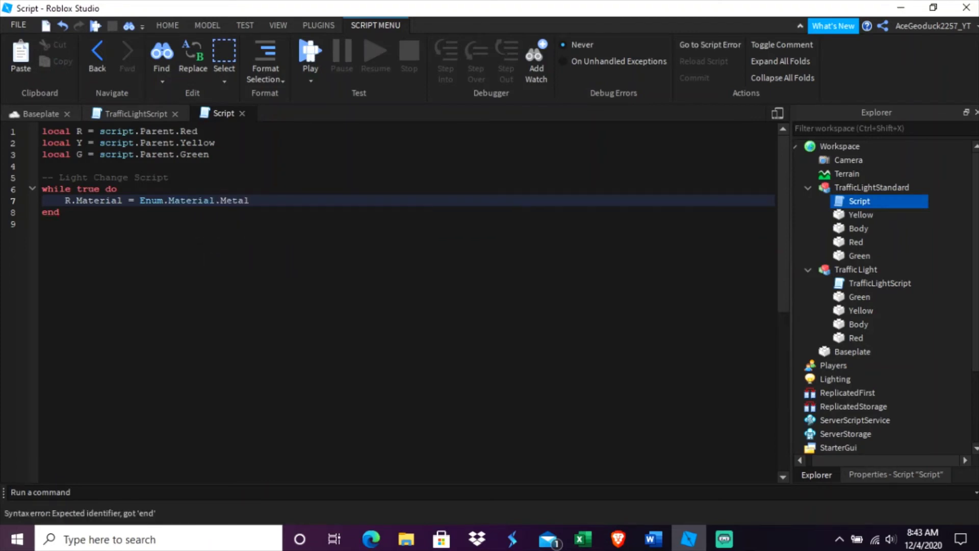
Step: Below the red light's Metal line in the loop, add G.Material = Enum.Material.Neon
key(Return)
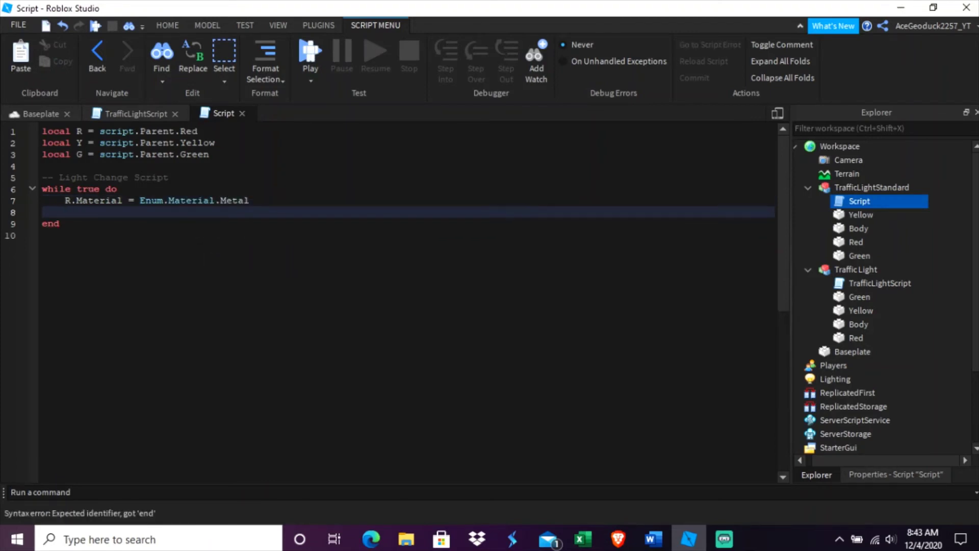
text(G.Mater)
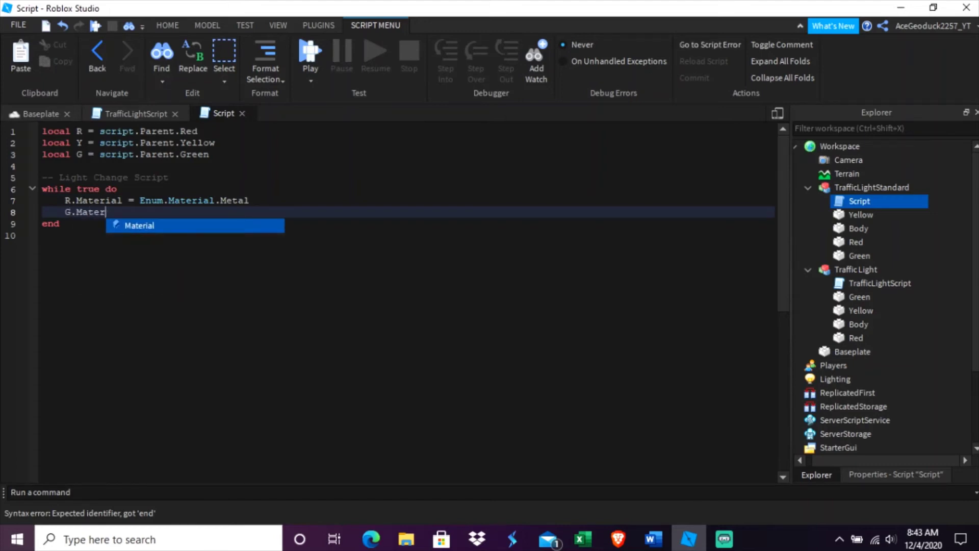
text(ial = )
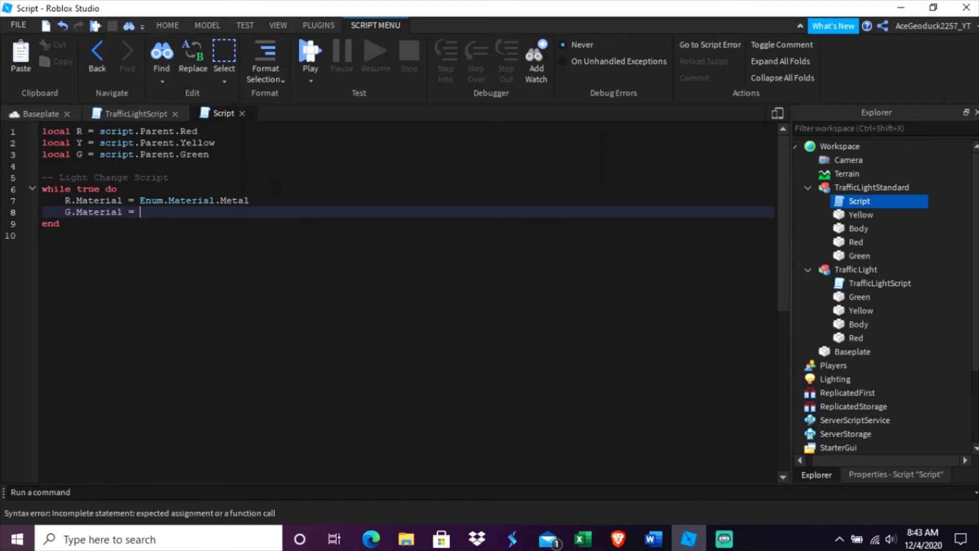
text(Enum.)
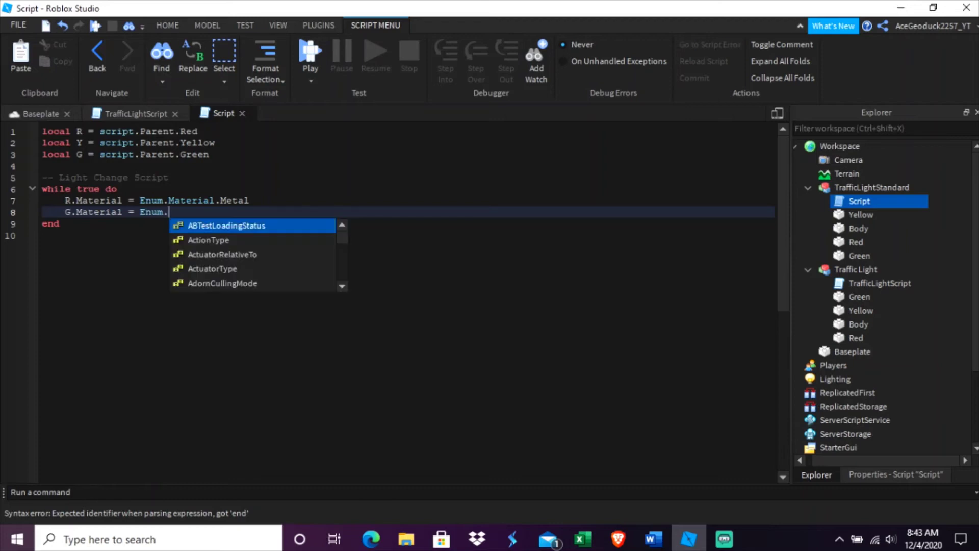
text(Material)
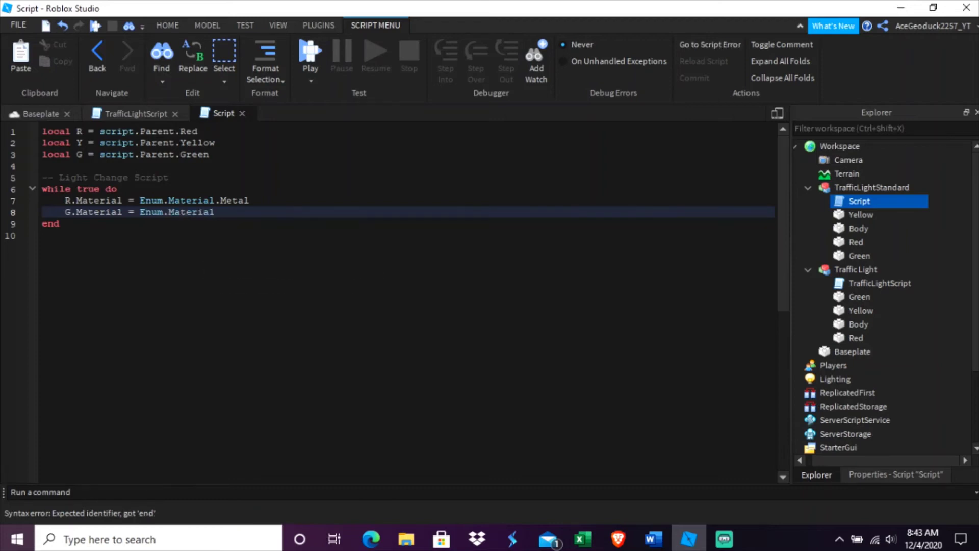
text(.Neon)
Step: Add a wait(10) call on a new line after the green light's Neon line
key(Return)
text(wai)
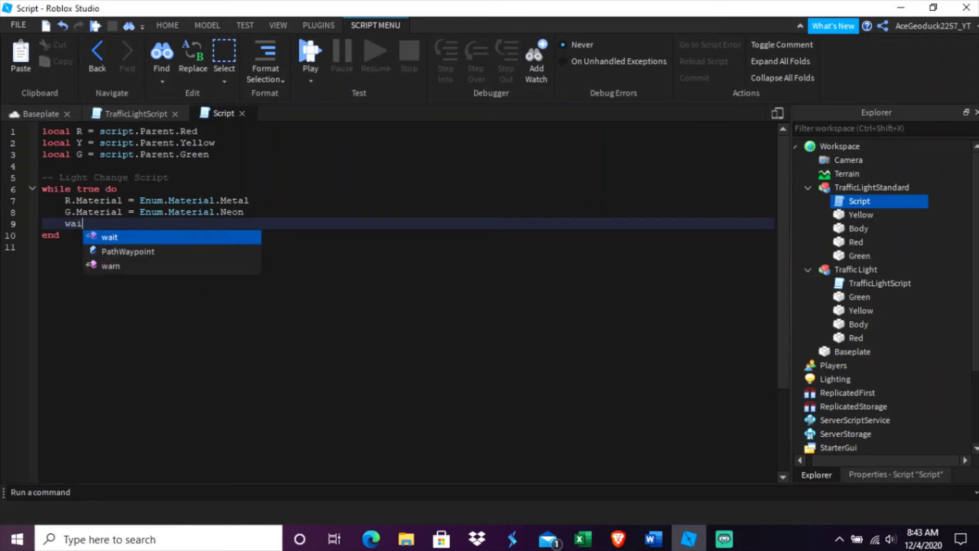
text(t()
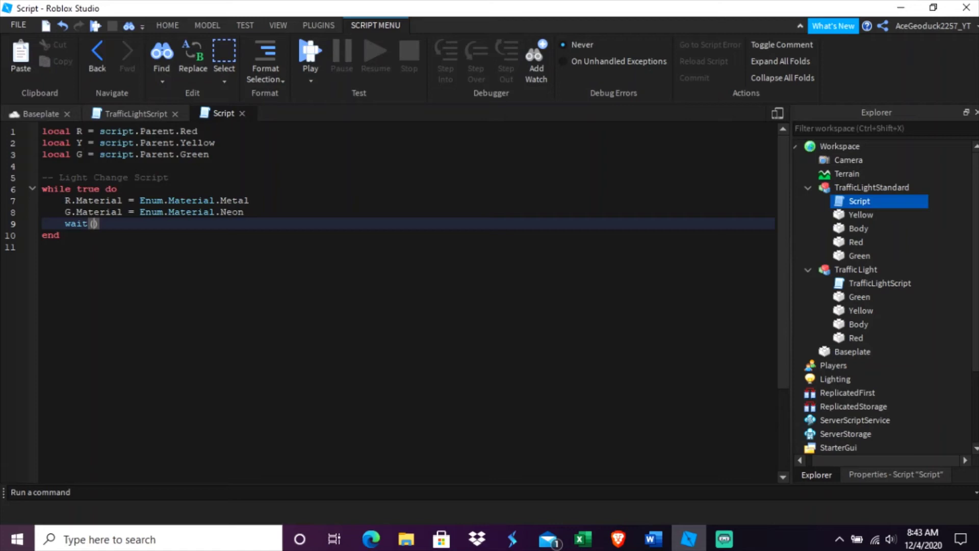
text(10)
click(111, 223)
Step: After the 10-second wait, add the line G.Material = Enum.Material.Metal to switch the green light off
key(Return)
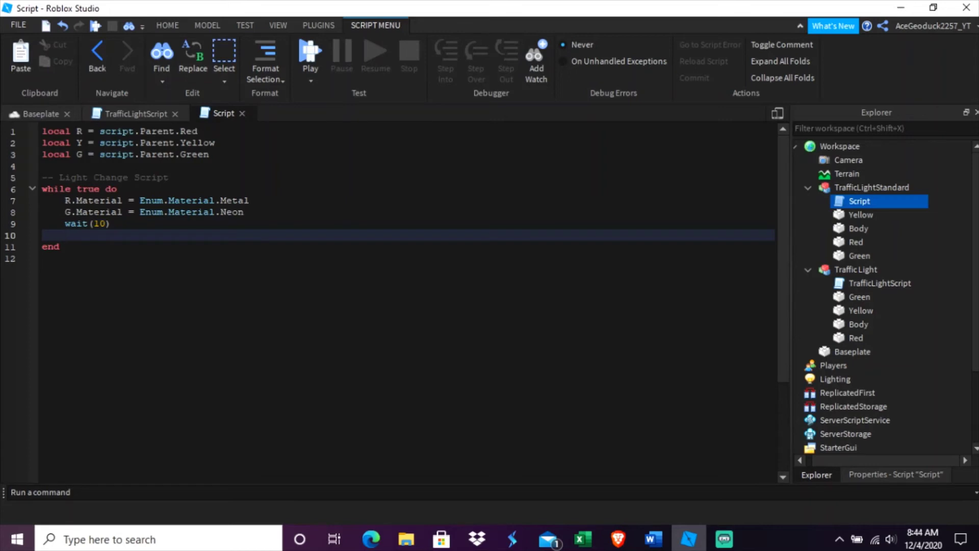
text(.)
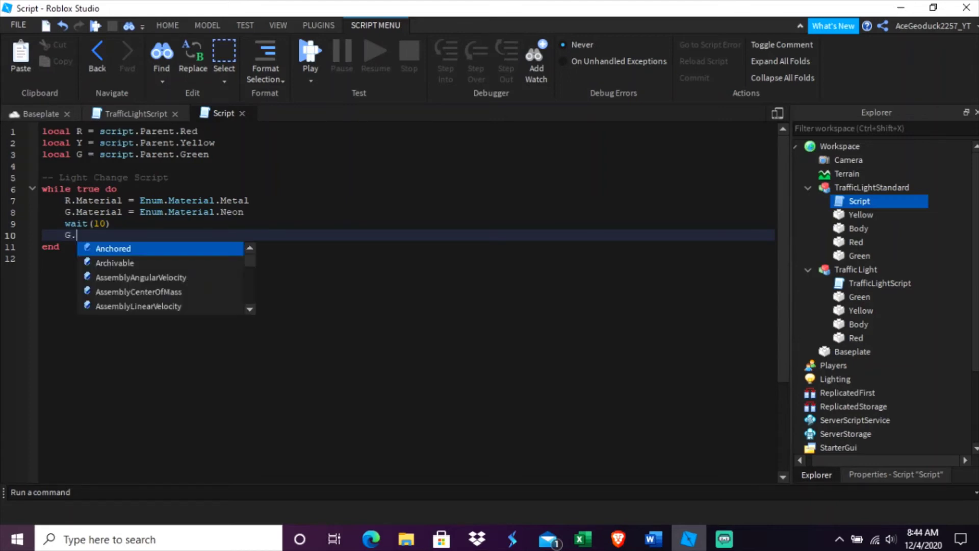
text(Material)
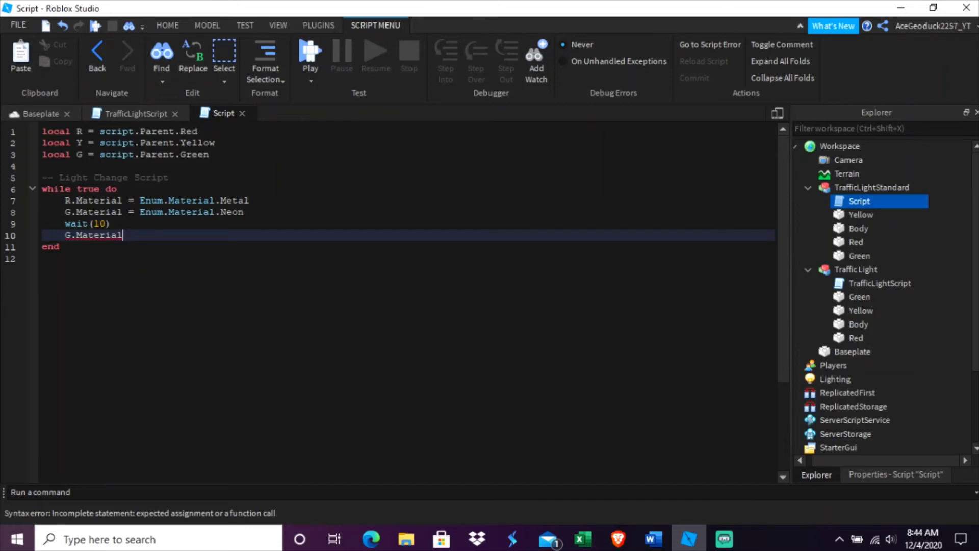
text( = Enum)
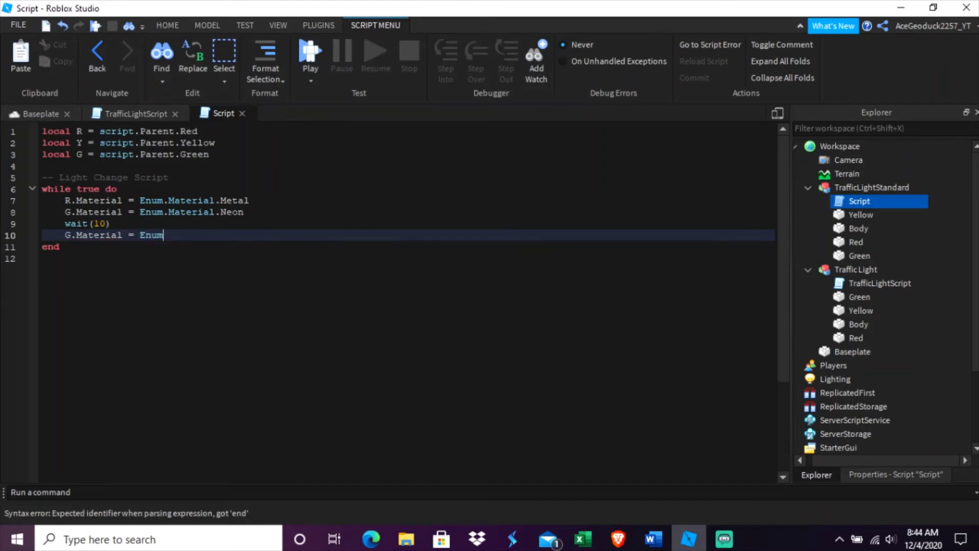
text(.Material)
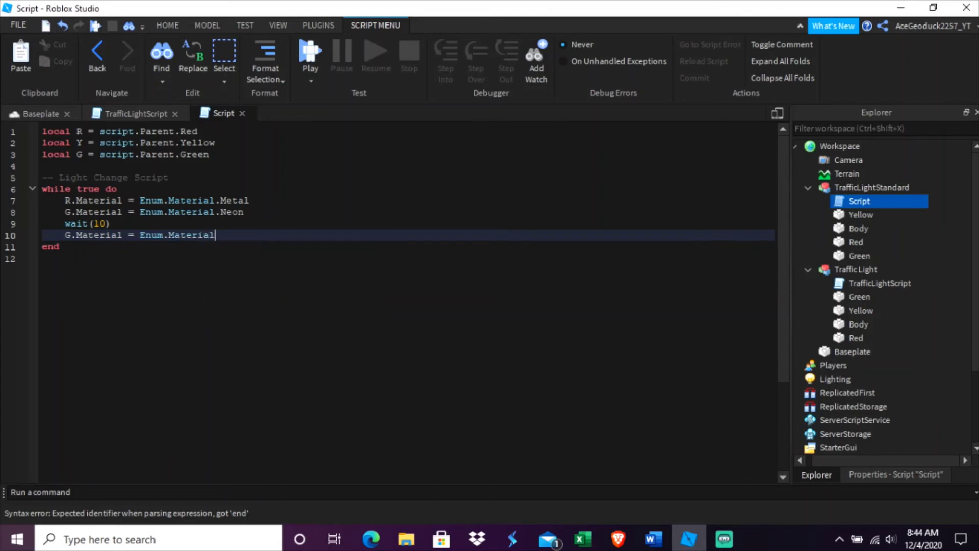
text(.Metal)
Step: Add Y.Material = Enum.Material.Neon on the next line to turn the yellow light on
key(Return)
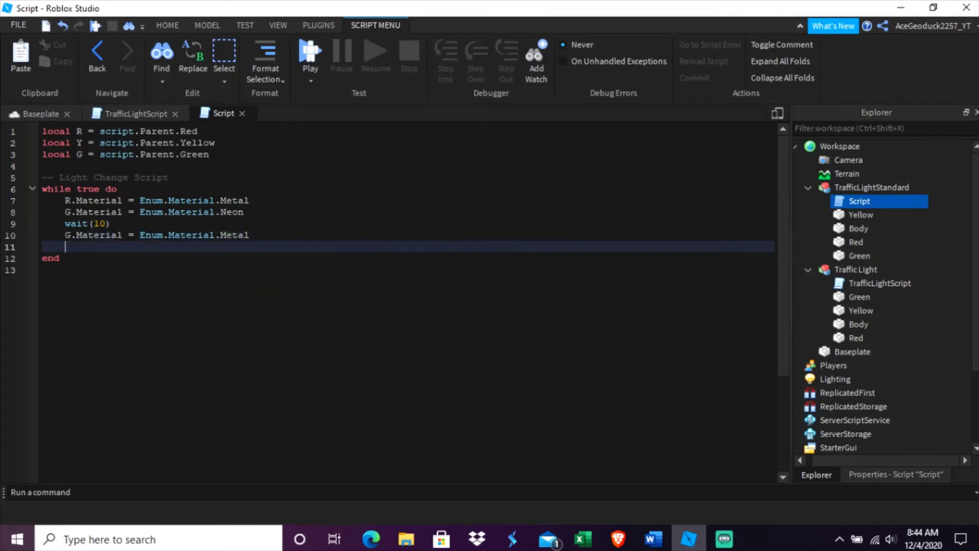
text(Y.)
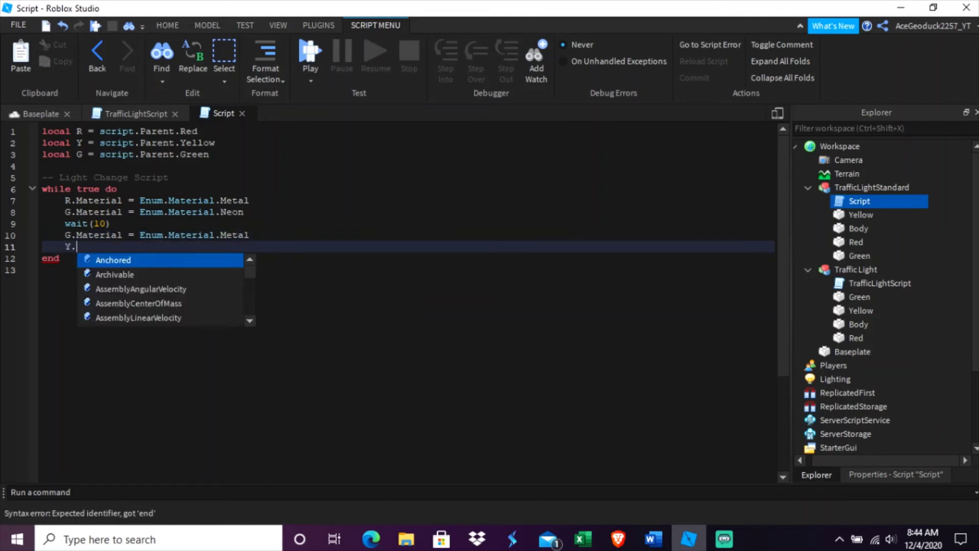
text(Material)
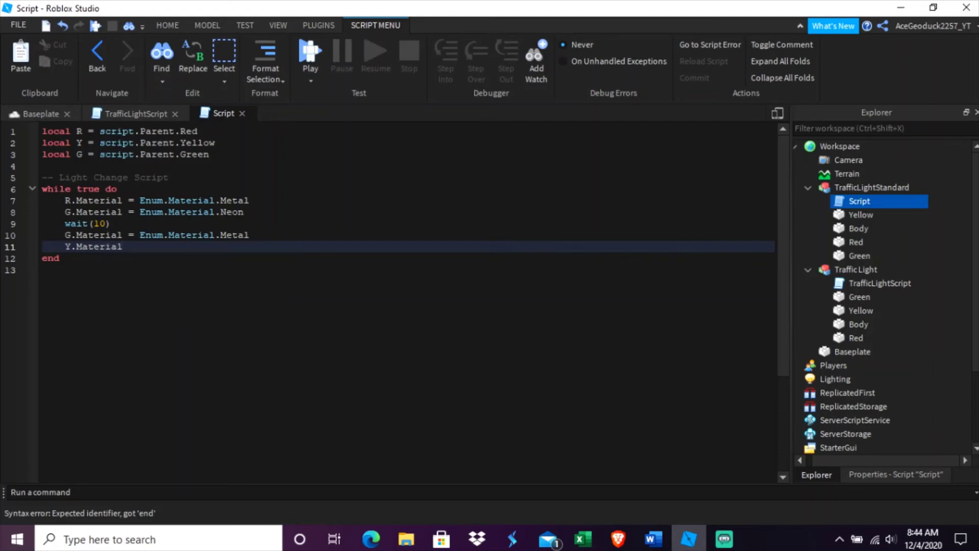
text( = Enum.)
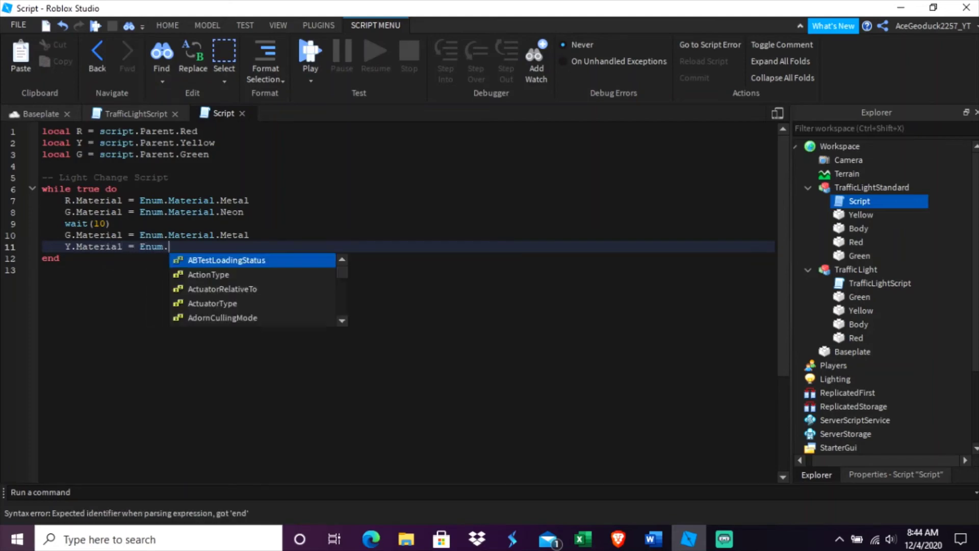
text(Material)
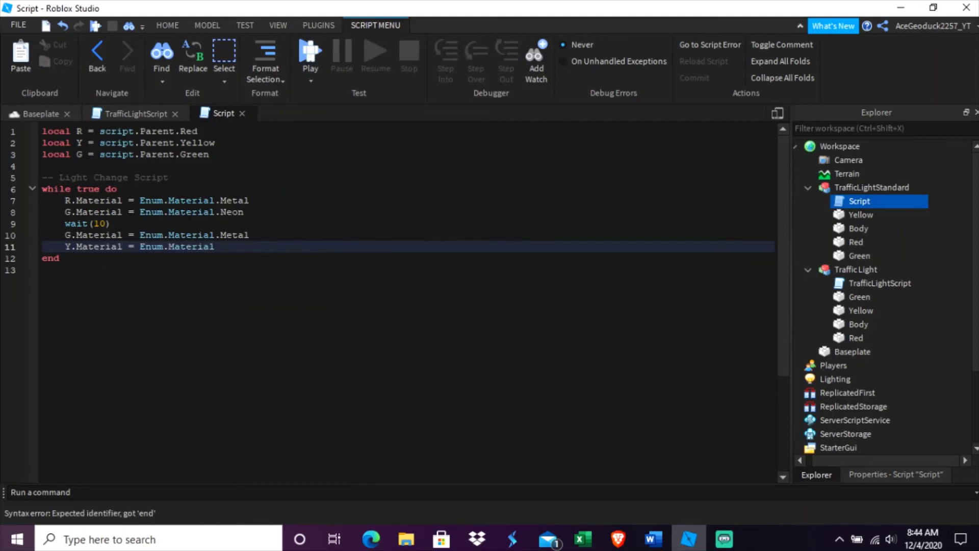
text(.Neon)
Step: Add a wait(4) call on a new line below the yellow light's Neon line
key(Return)
text(wait()
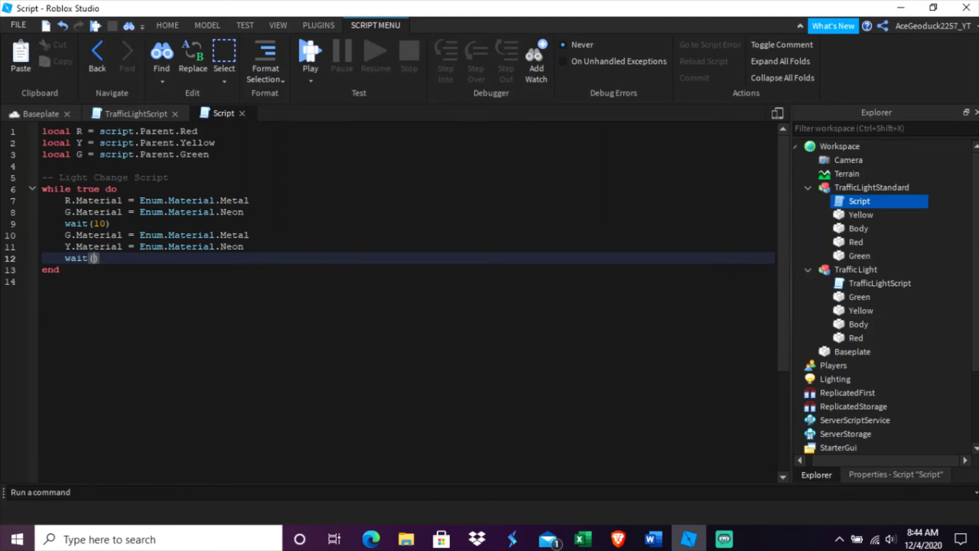
text(4))
Step: After the 4-second wait, add the line Y.Material = Enum.Material.Metal to switch the yellow light off
key(Return)
text(Y.Y)
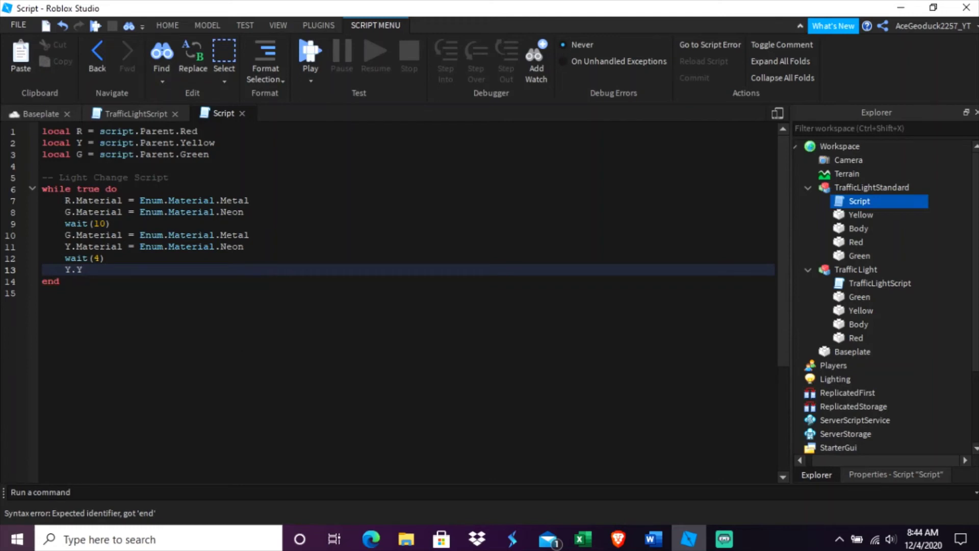
key(BackSpace)
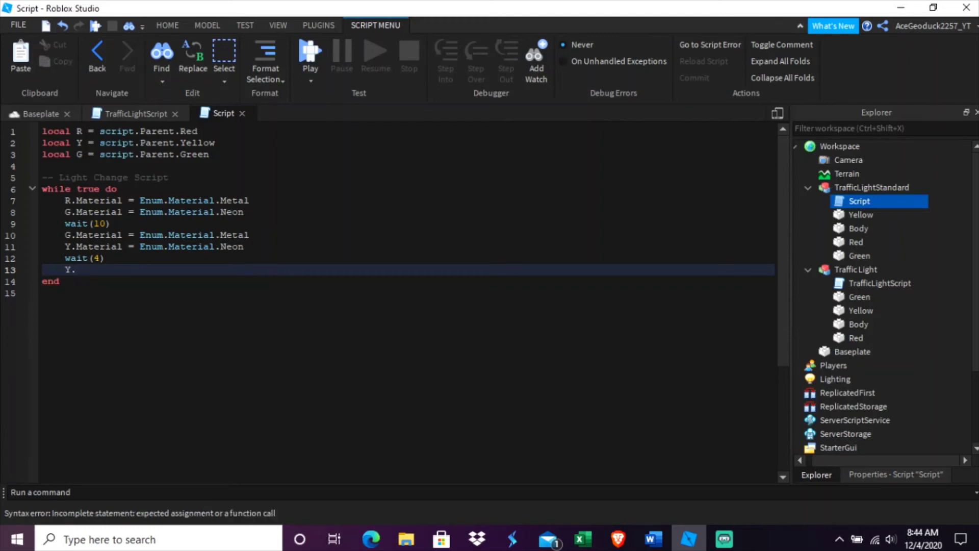
text(M)
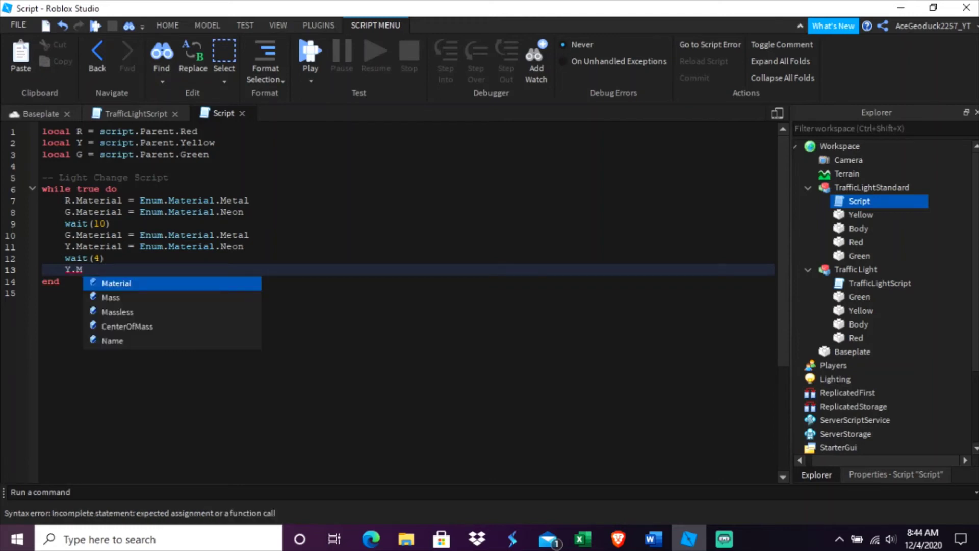
text(aterial = E)
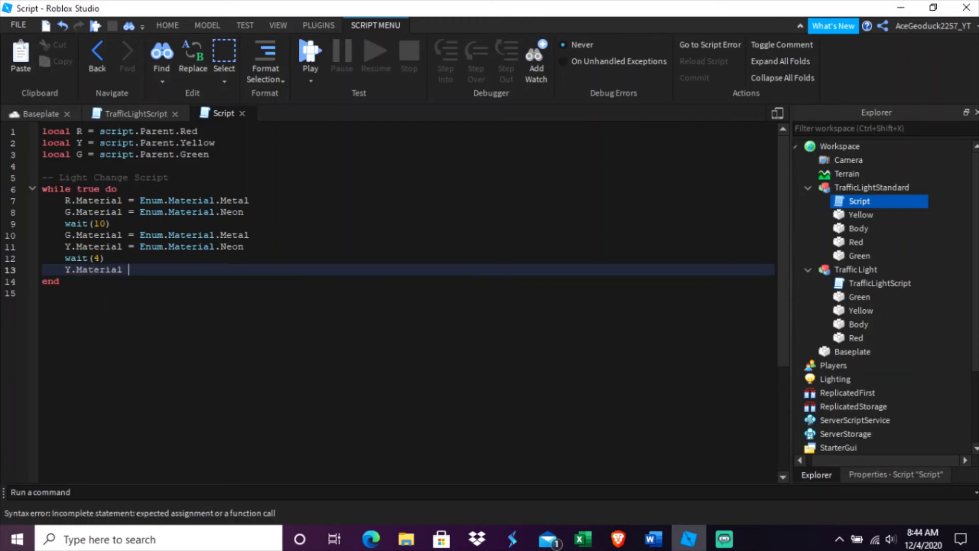
text(mu)
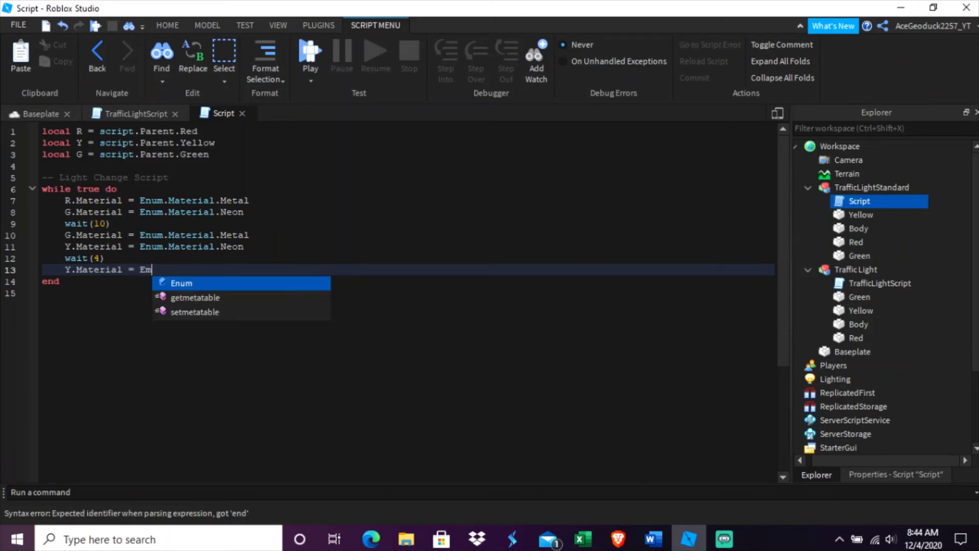
key(BackSpace)
key(BackSpace)
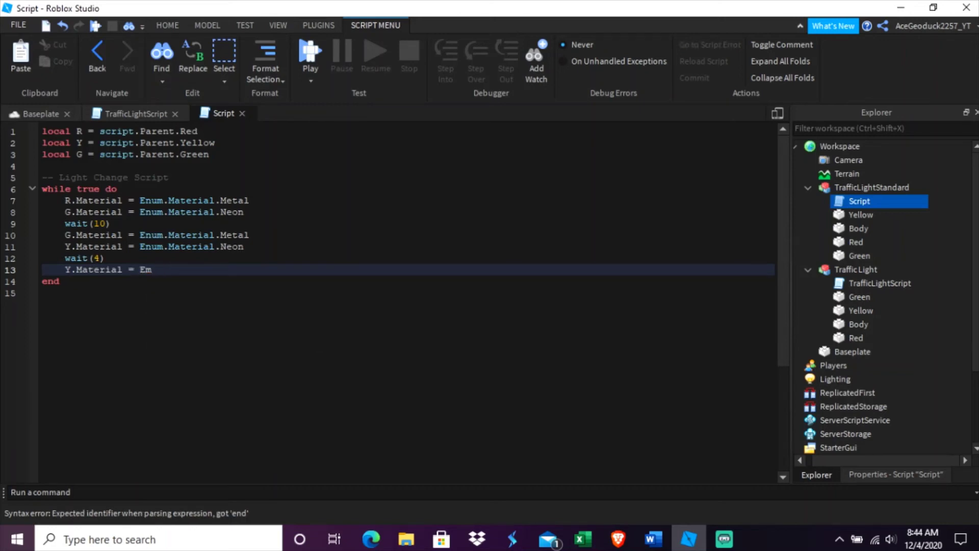
text(num)
text(.Material)
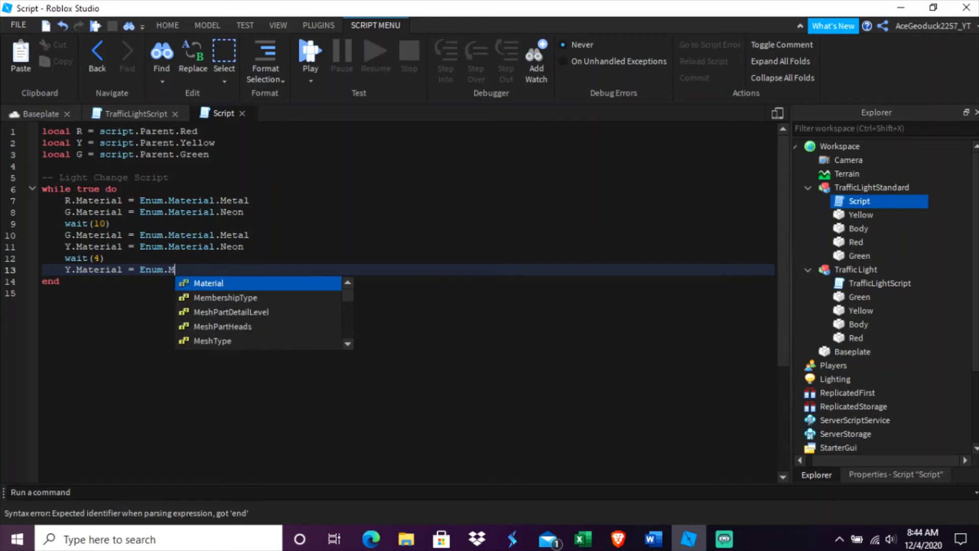
text(.Metal)
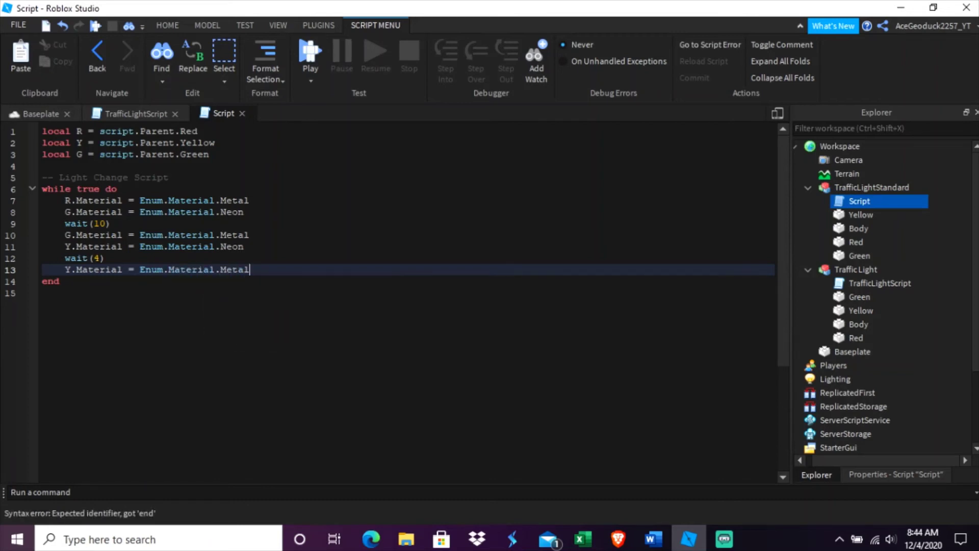
Step: Add R.MAterial = Enum.Material.Neon on the next line to turn the red light on
key(Return)
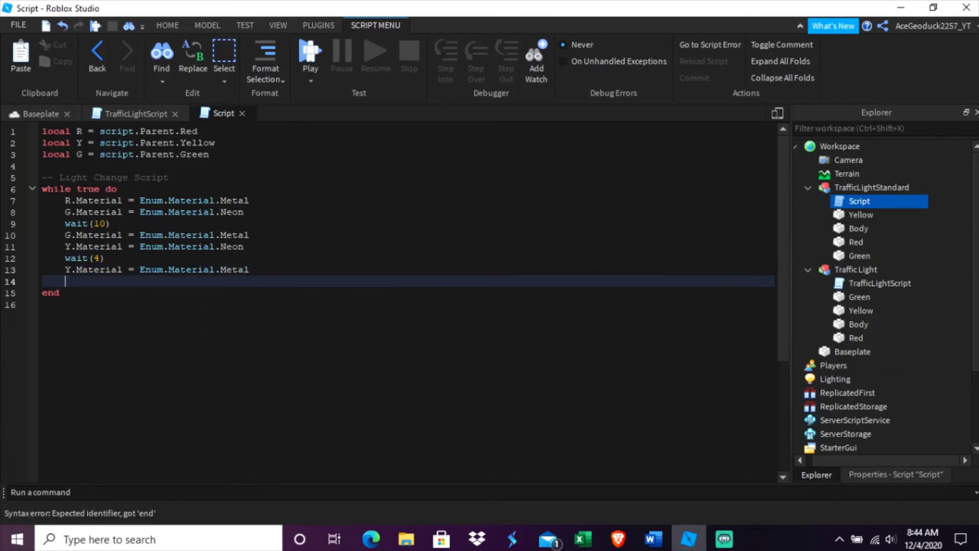
text(R.MAt)
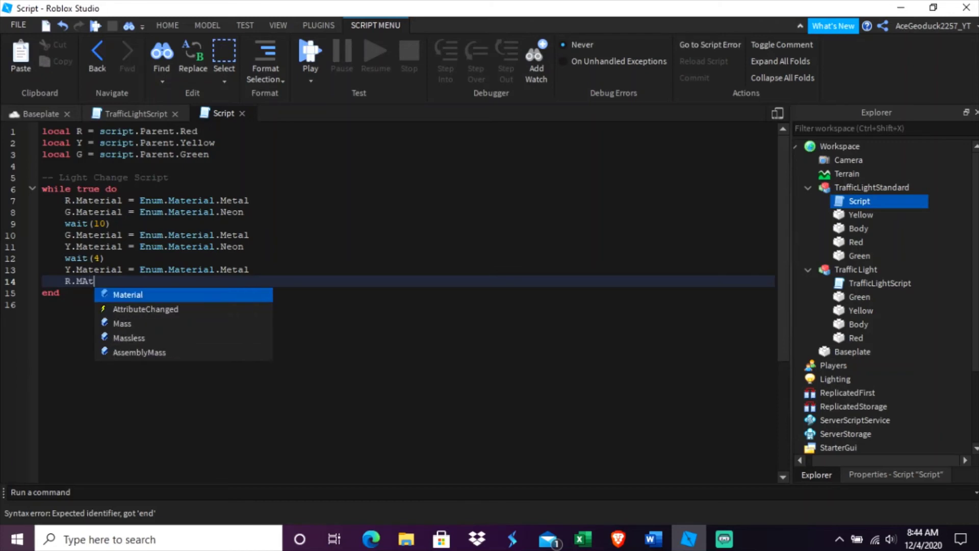
text(erial =)
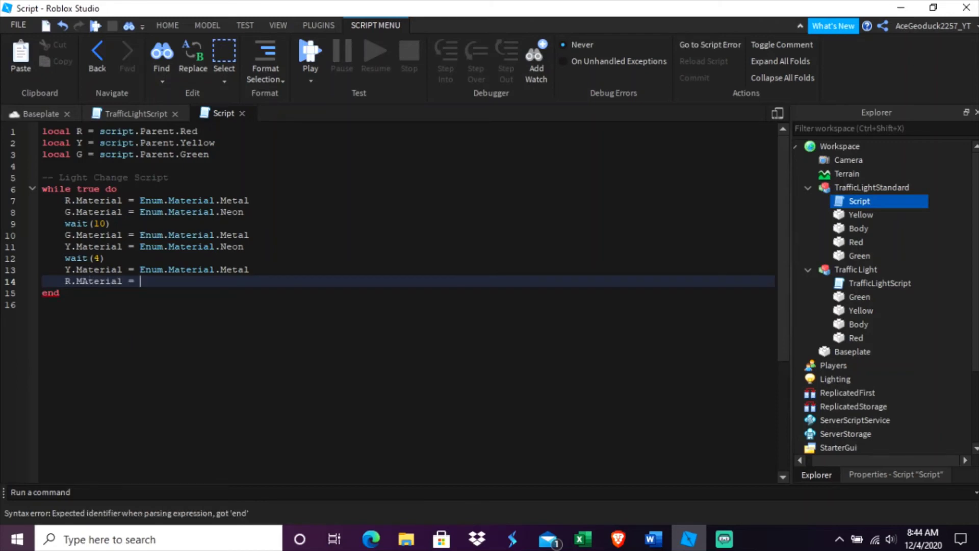
text( Enum.Materi)
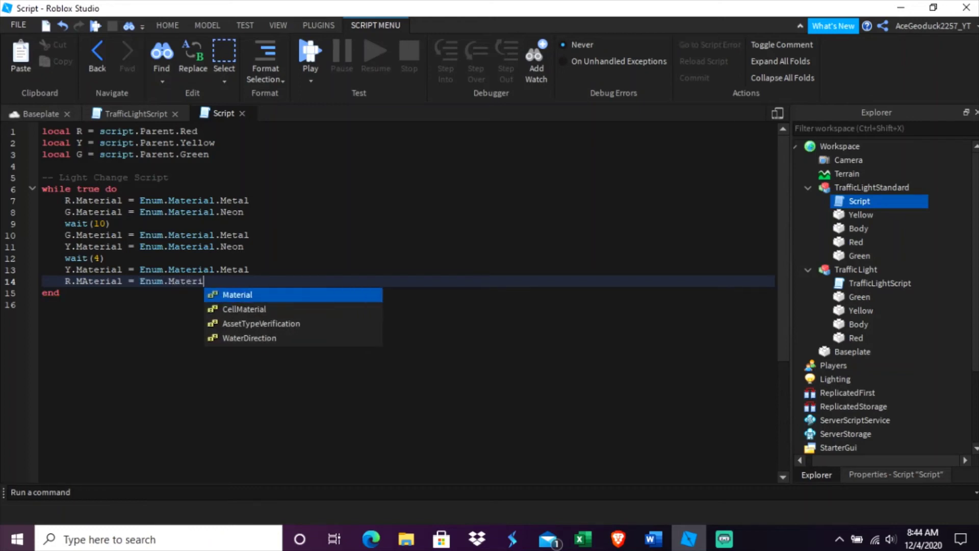
text(al.NEo)
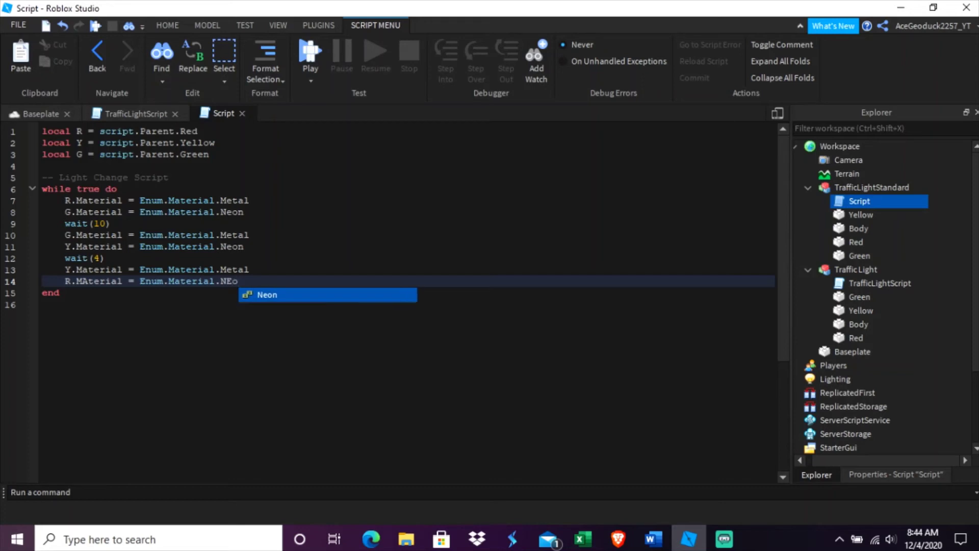
key(BackSpace)
key(BackSpace)
key(Tab)
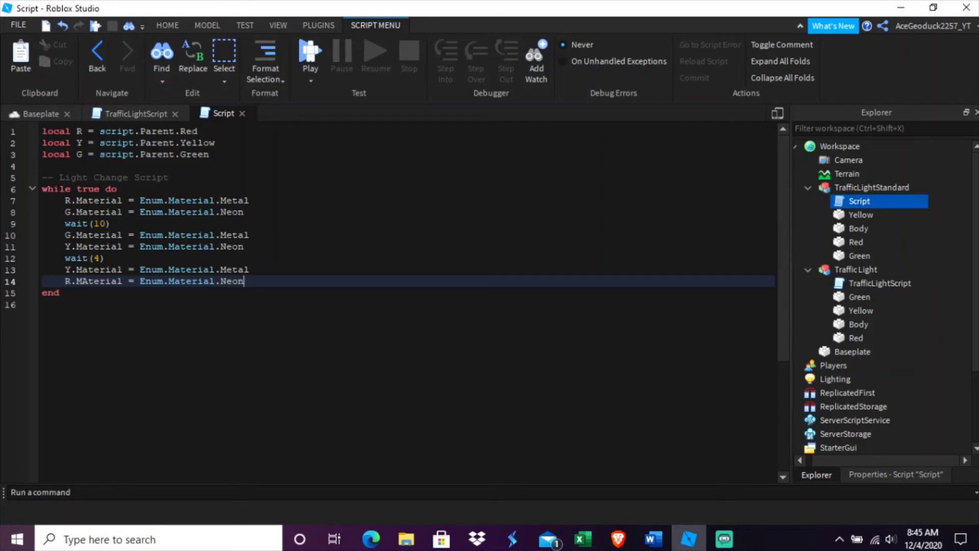
Step: Extend the comment above the loop with closing dashes so it reads "-- Light Change Script --"
click(168, 178)
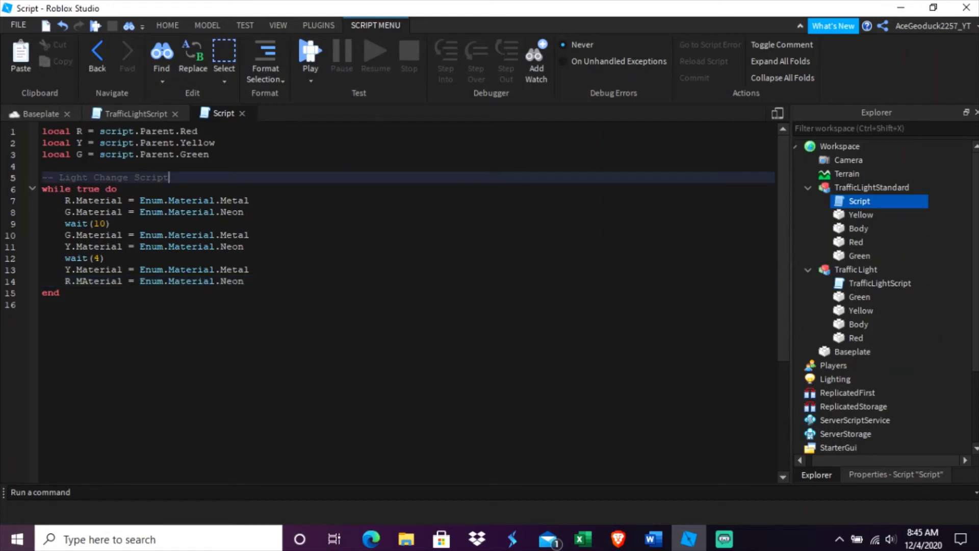
text(--)
key(Left)
key(Left)
Step: Add a wait(10) call below the red light's Neon line and remove the empty line after end
click(243, 281)
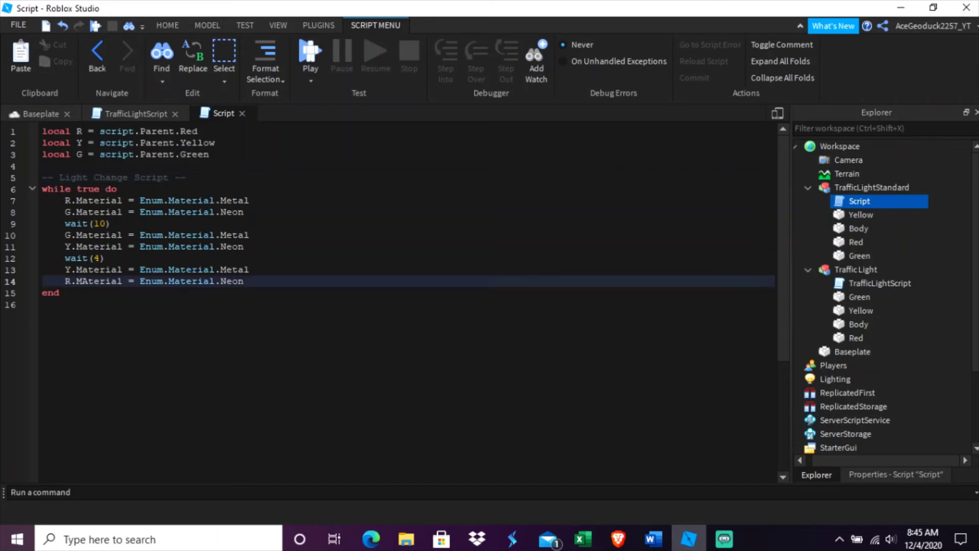
key(Return)
text(wait()
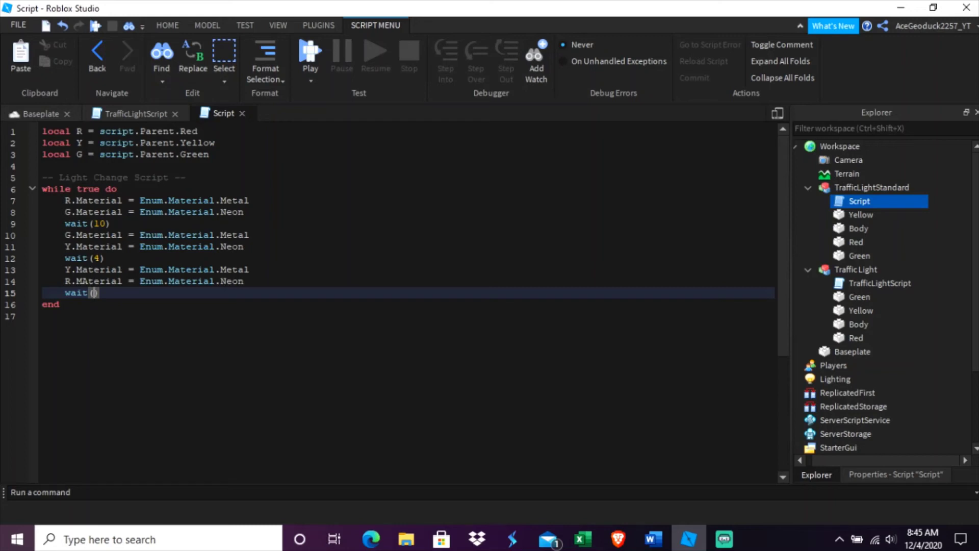
text(10)
click(43, 315)
key(BackSpace)
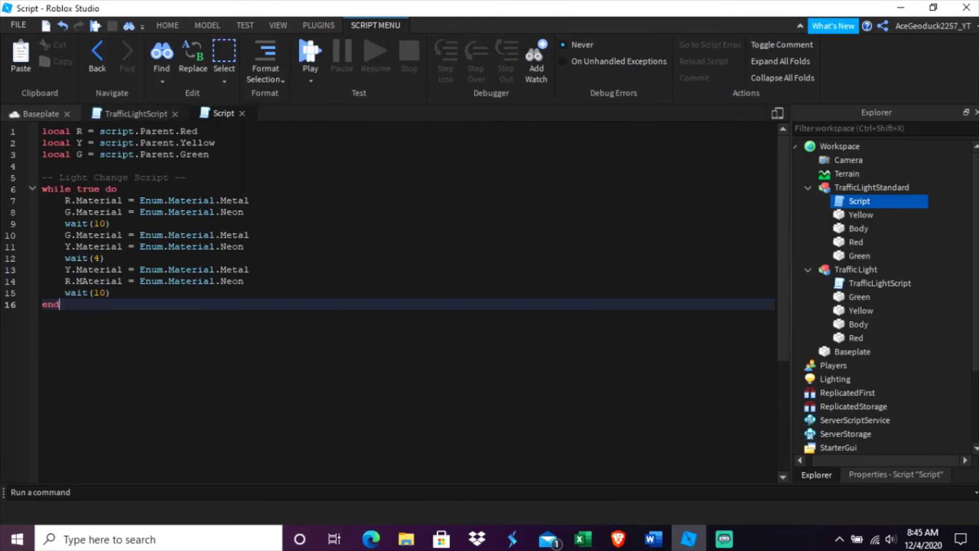
Step: Playtest the Baseplate scene, walk the character to the TrafficLightStandard model to check its light changes, and stop the test
click(41, 113)
scroll(395, 302, down, 4)
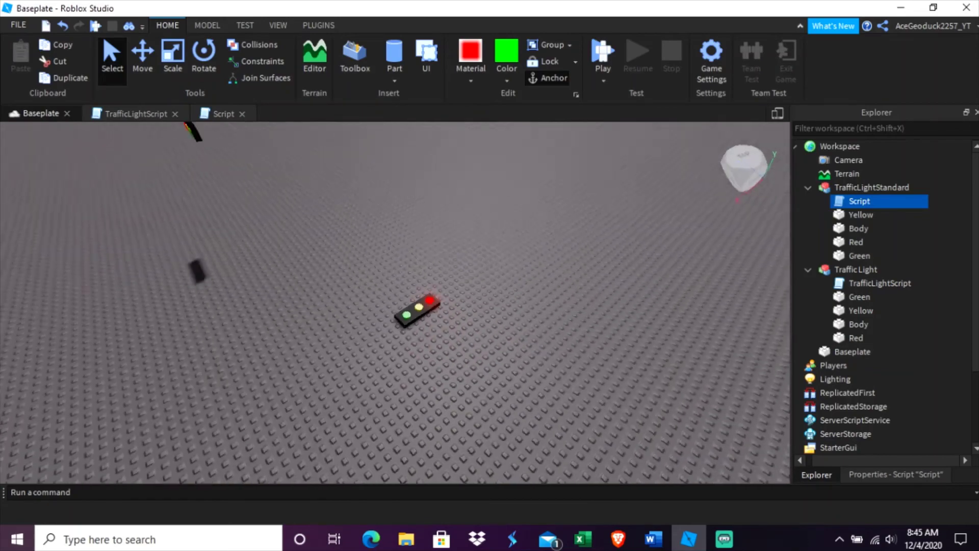
right_drag(416, 310, 474, 301)
scroll(376, 309, up, 3)
click(376, 310)
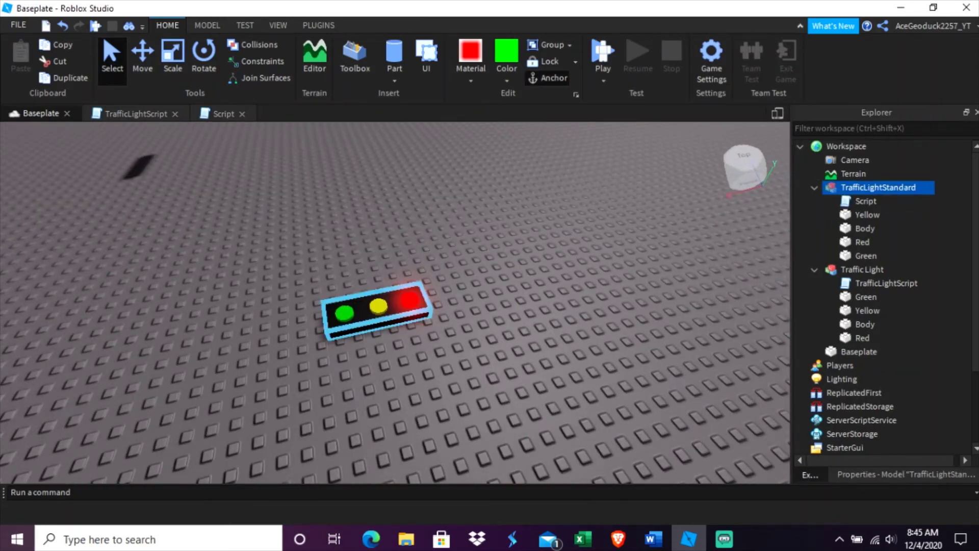
key(Escape)
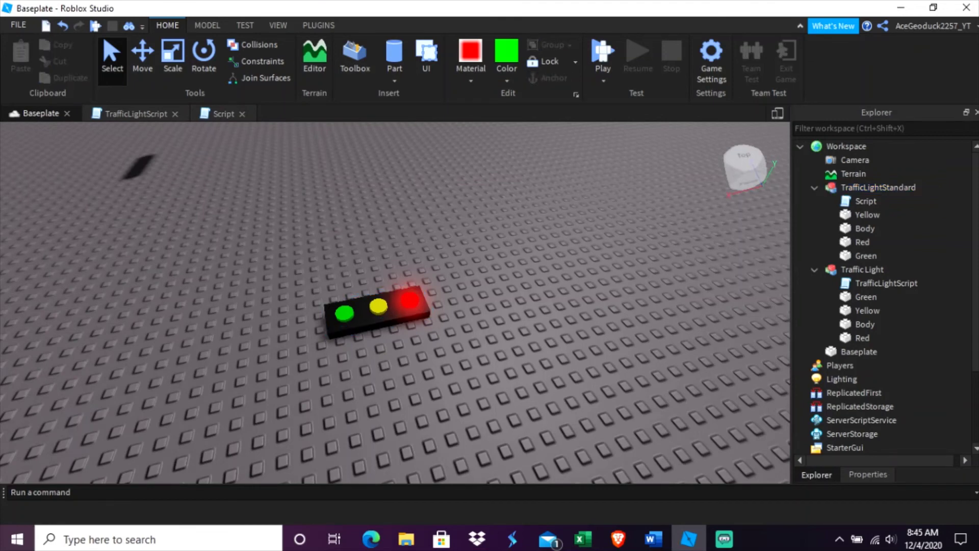
click(606, 51)
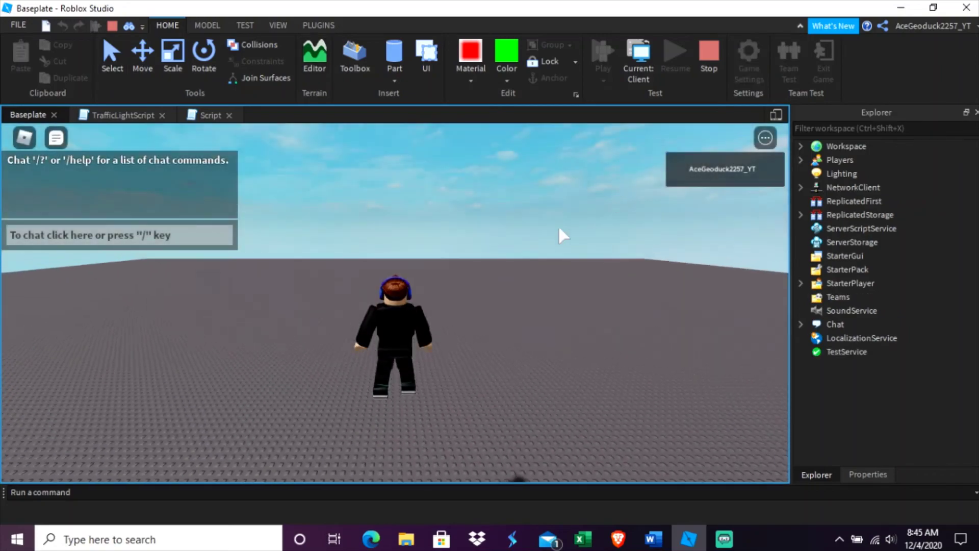
right_drag(518, 278, 518, 278)
key(w)
key(w)
key(a)
key(d)
key(s)
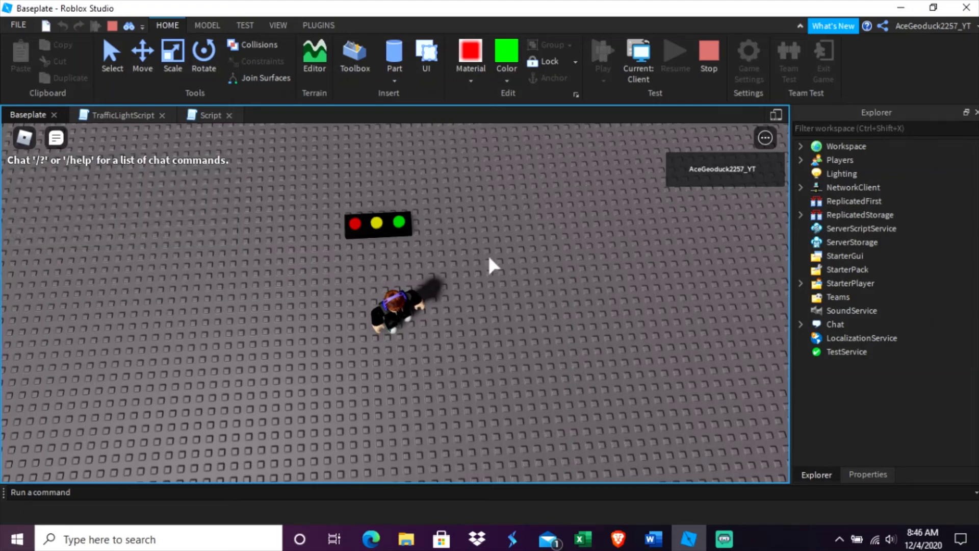
key(Left)
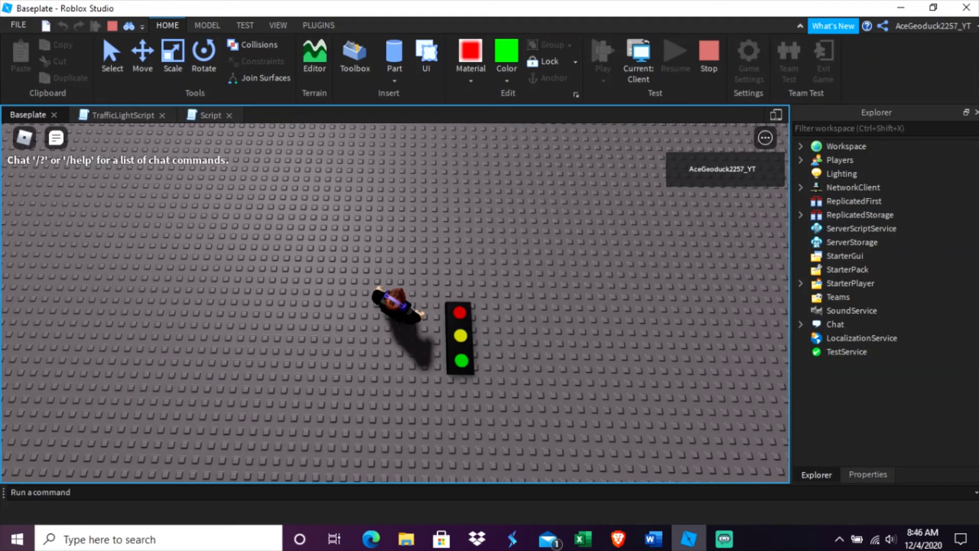
click(708, 56)
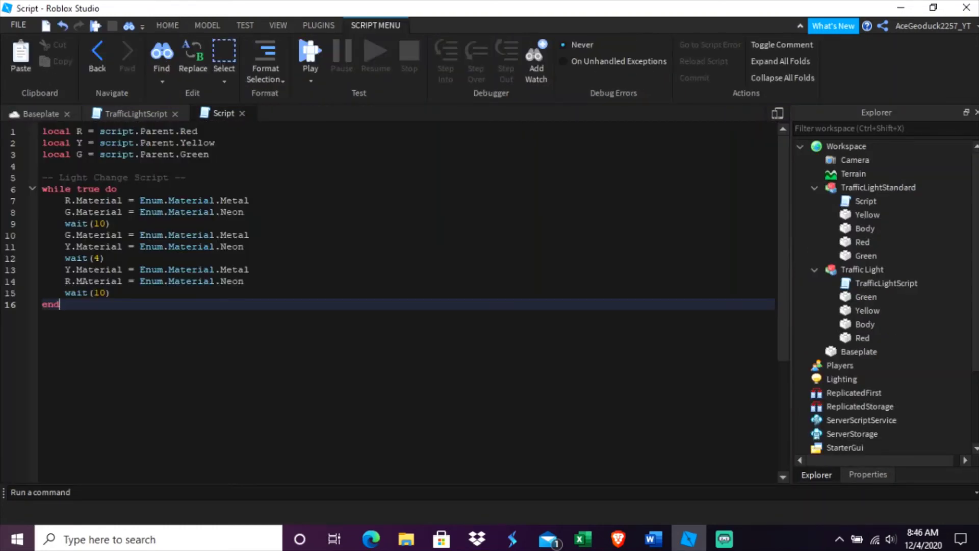
Step: Rename the script inside TrafficLightStandard as TrafficLightStnadardScript
click(884, 201)
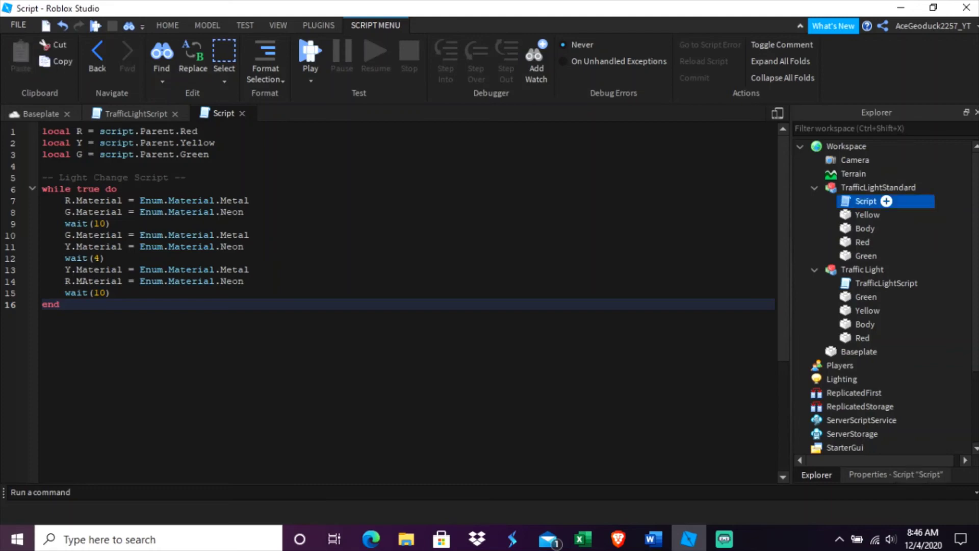
right_click(884, 201)
click(847, 111)
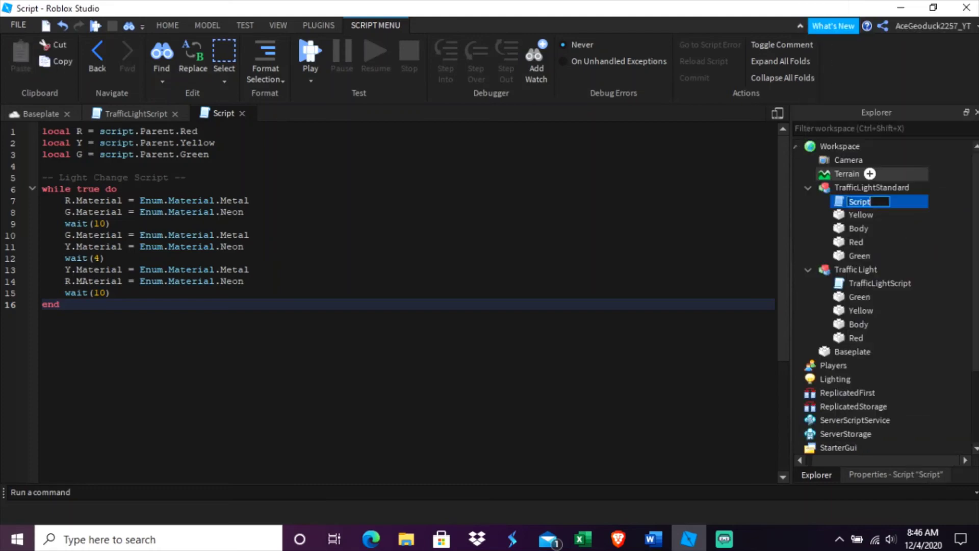
text(TrafficLightS)
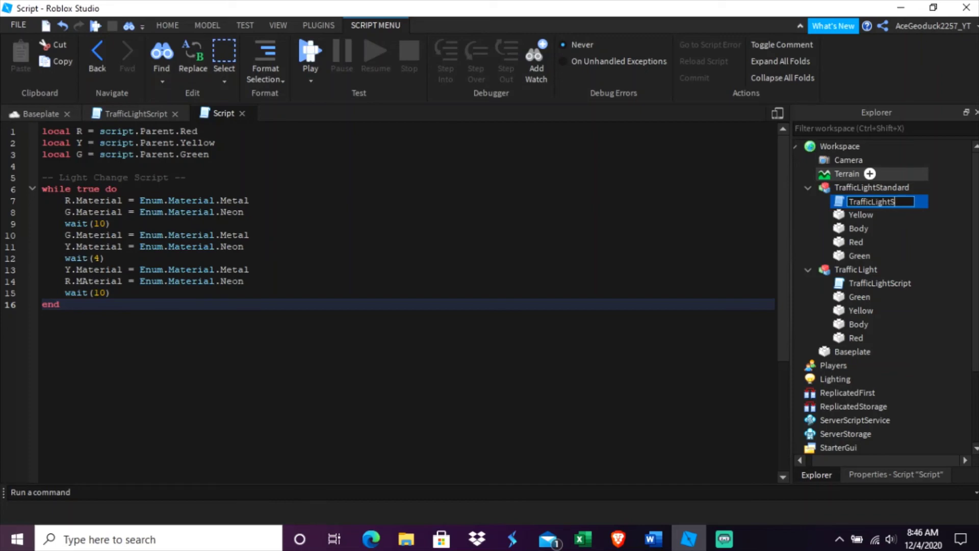
text(tnadardScript)
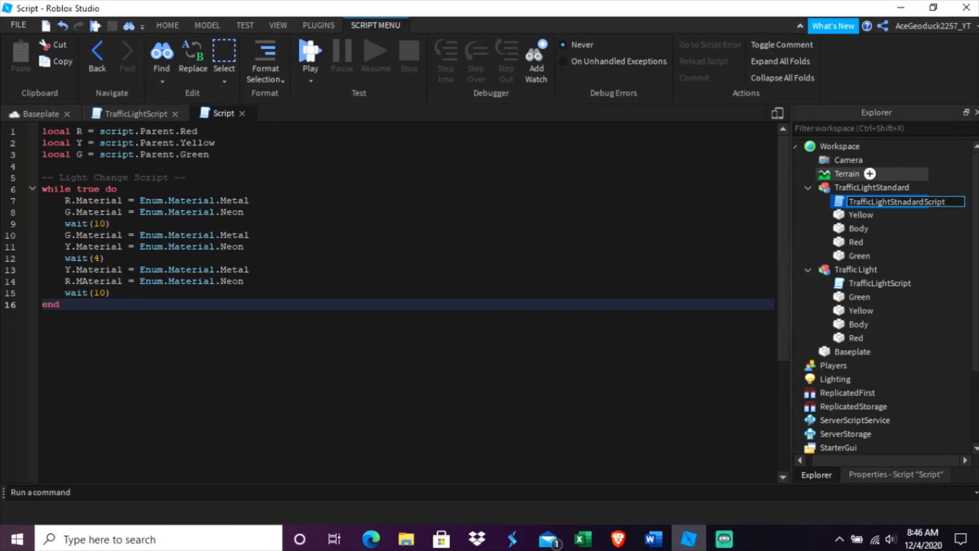
Step: Compare the script with the example TrafficLightScript and correct R.MAterial to R.Material on line 14
click(136, 113)
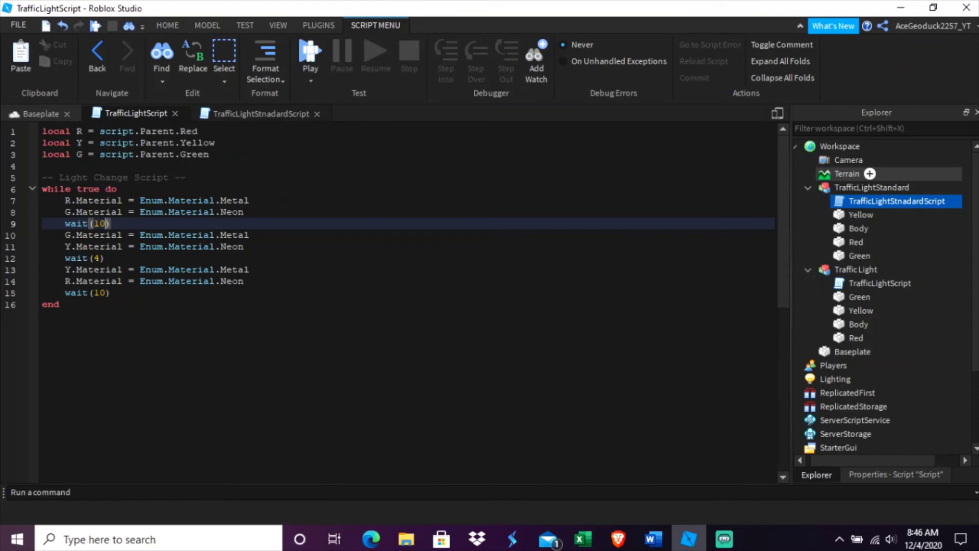
key(ctrl+Tab)
key(ctrl+shift+Tab)
key(ctrl+Tab)
click(88, 281)
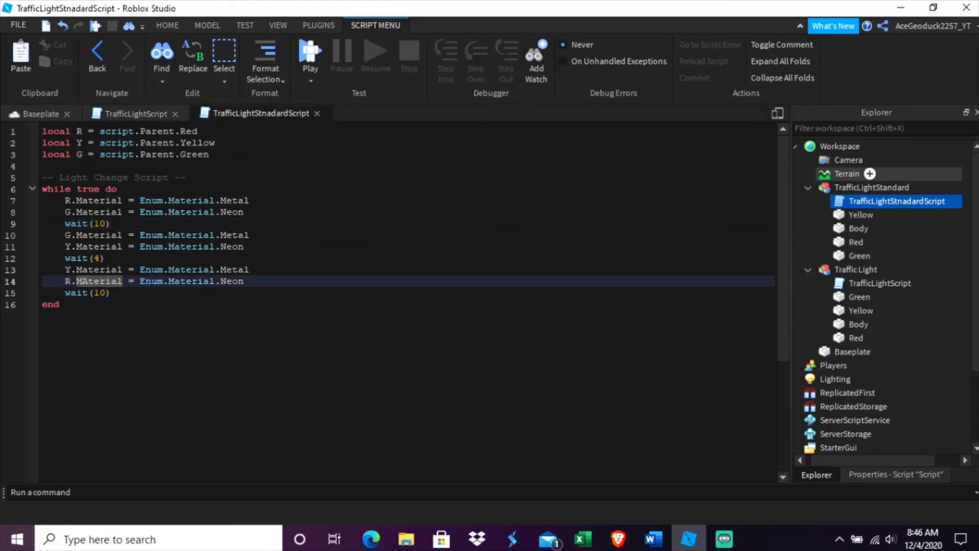
key(BackSpace)
text(a)
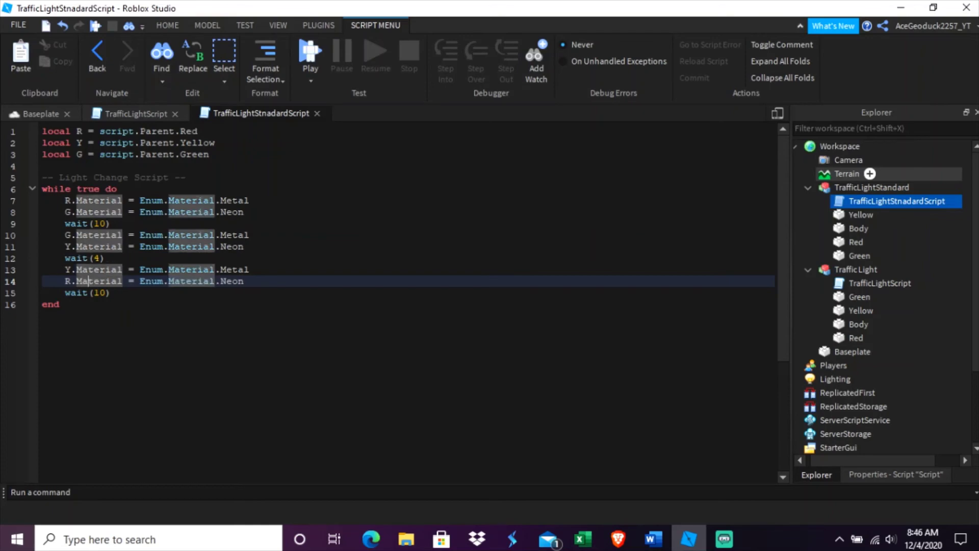
Step: Start a new playtest of the Baseplate scene and walk to the TrafficLightStandard model to watch its light cycle
key(ctrl+Tab)
key(ctrl+Tab)
click(602, 56)
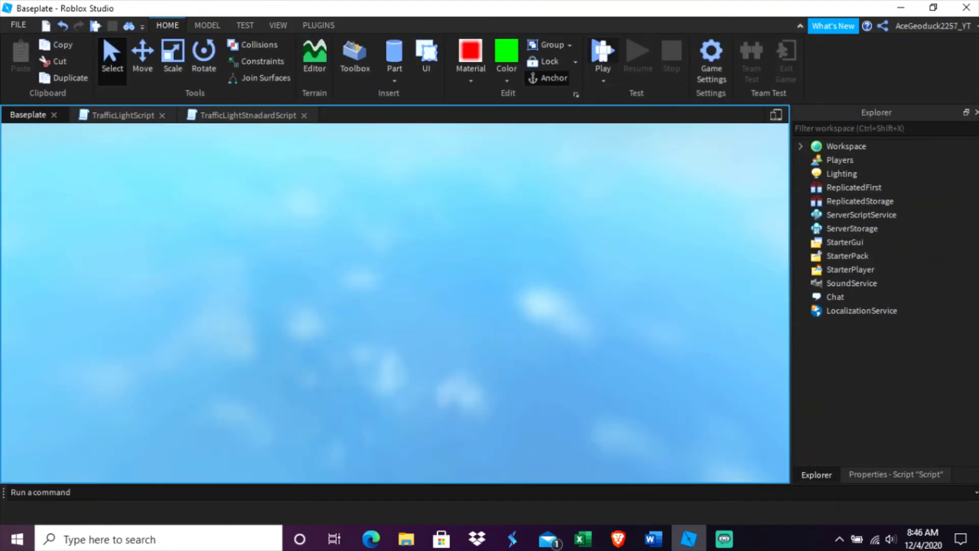
key(F5)
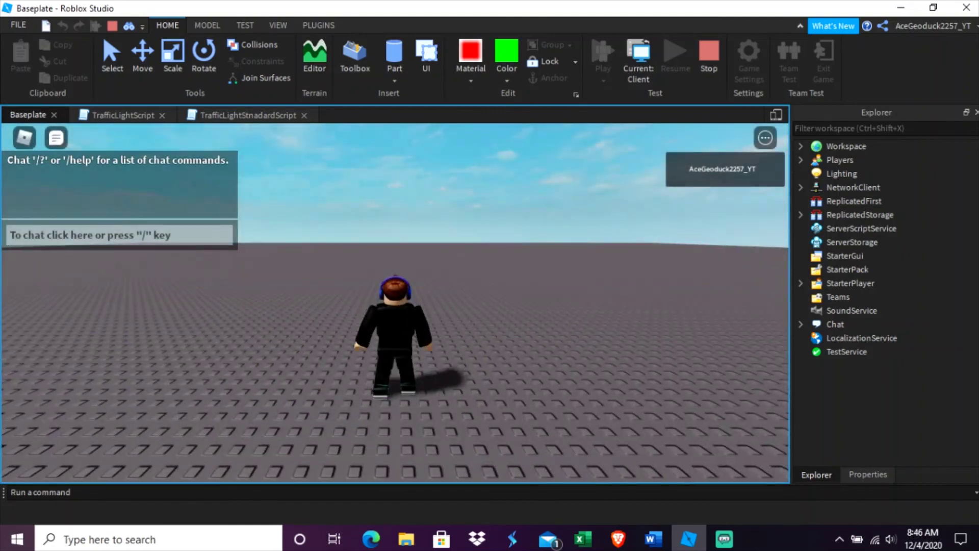
key(w)
right_drag(527, 306, 528, 315)
key(a)
key(w)
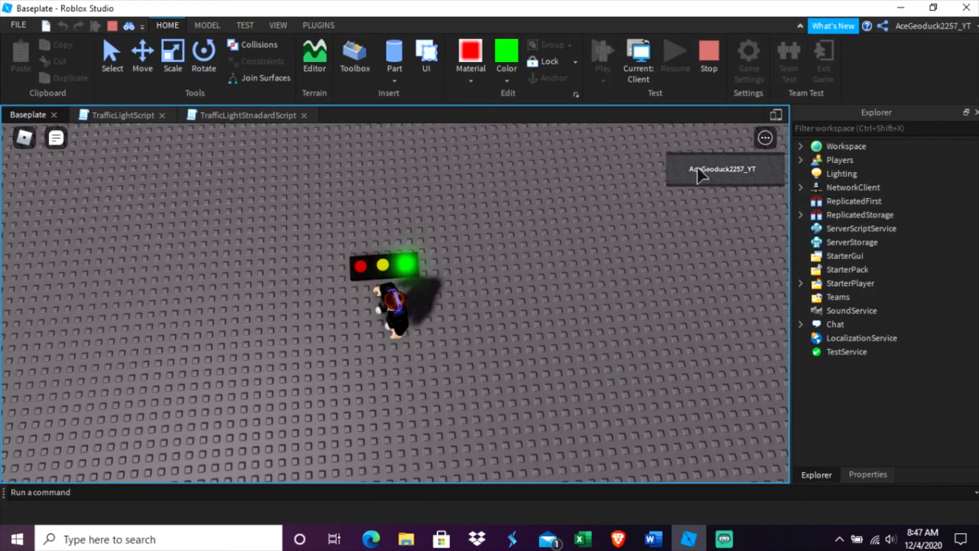
Step: Move the character back until both traffic lights are in view and compare their light changes
right_drag(594, 290, 594, 291)
scroll(594, 289, down, 4)
key(s)
key(a)
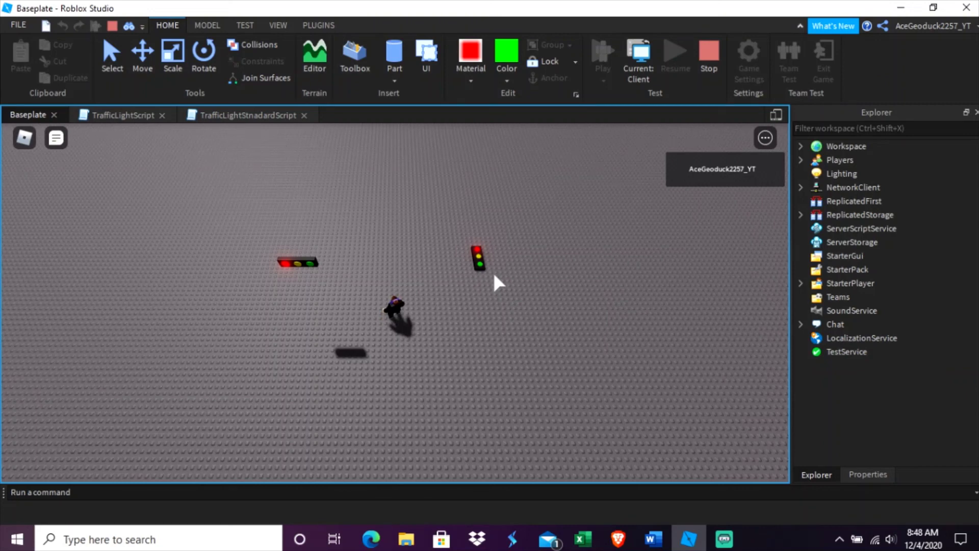
scroll(494, 275, up, 3)
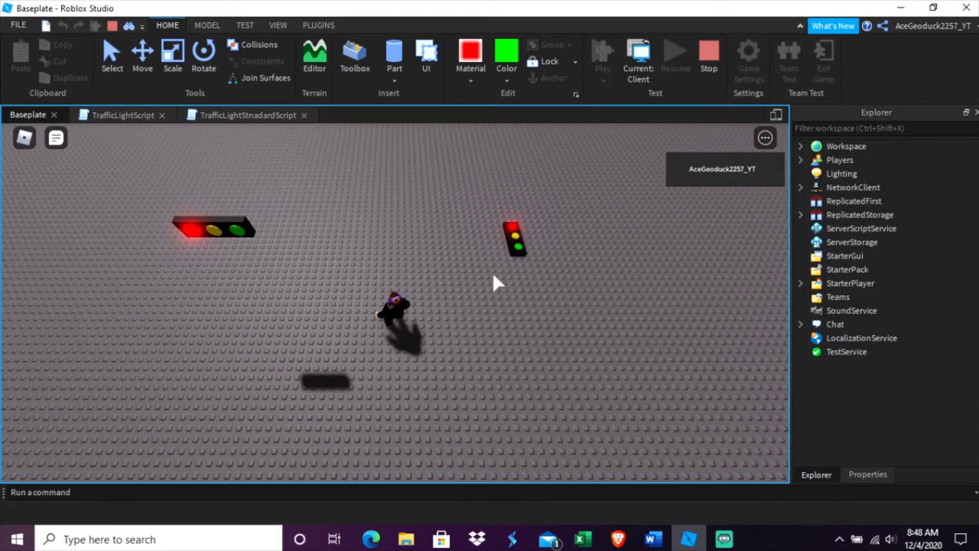
right_drag(494, 275, 494, 275)
key(a)
key(w)
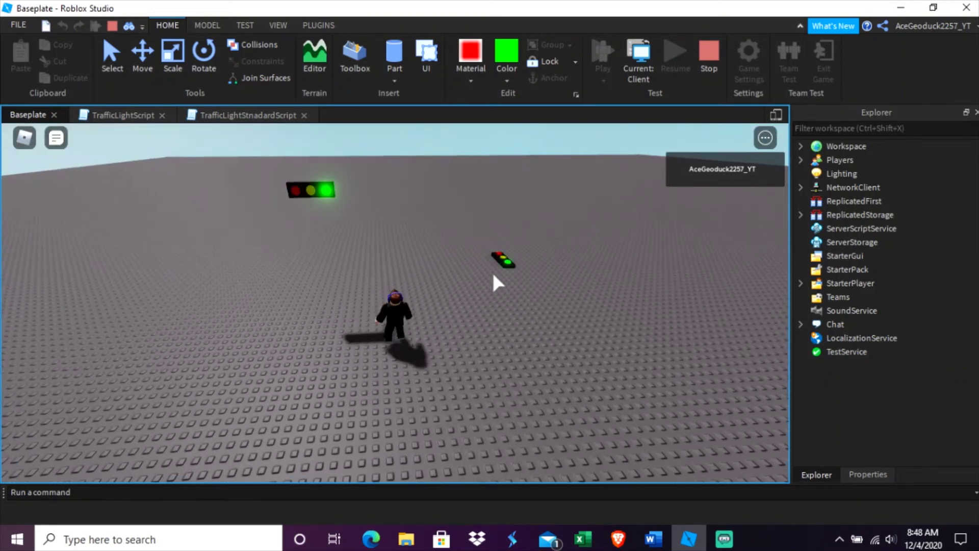